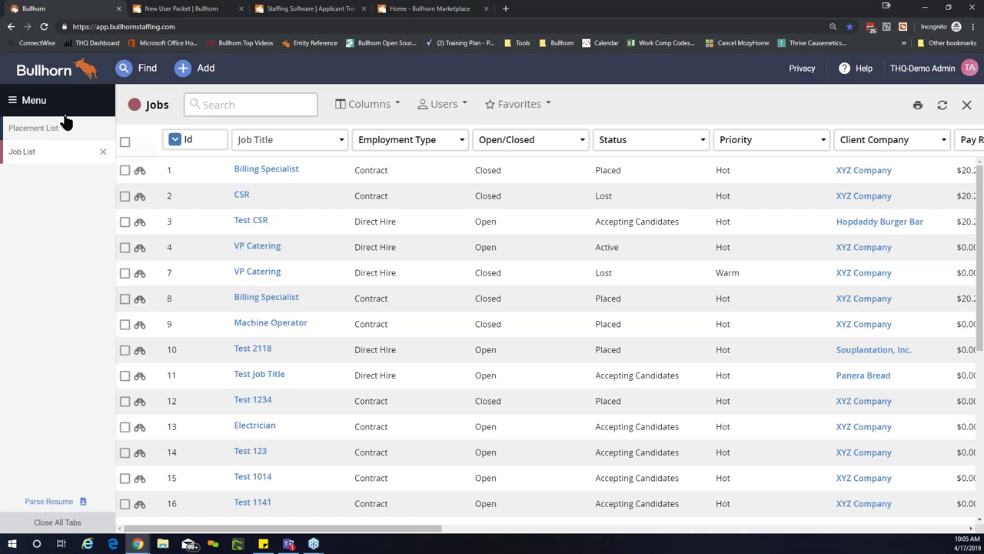
Step: Open the recently viewed candidate from Find and show the References tab with its Marketing Manager reference
click(148, 68)
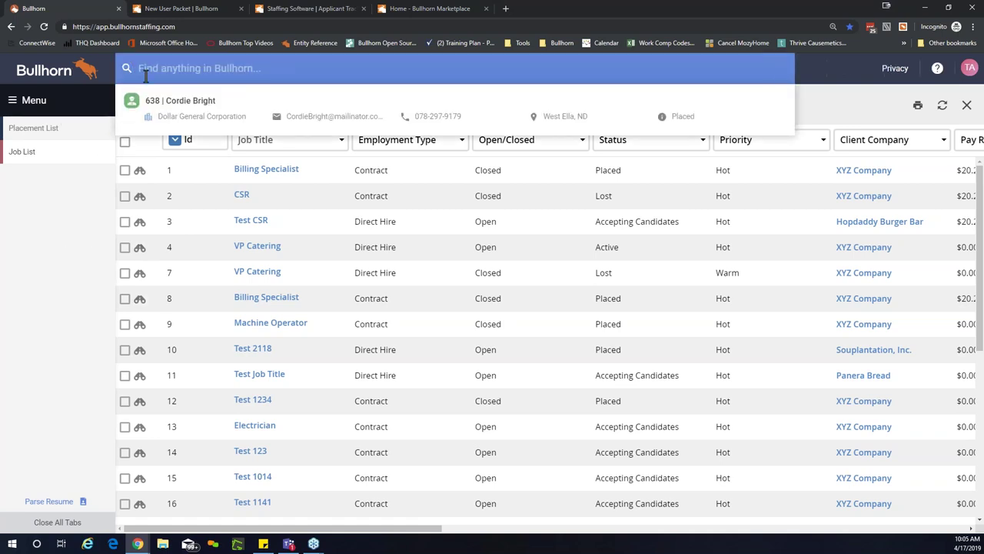
click(166, 100)
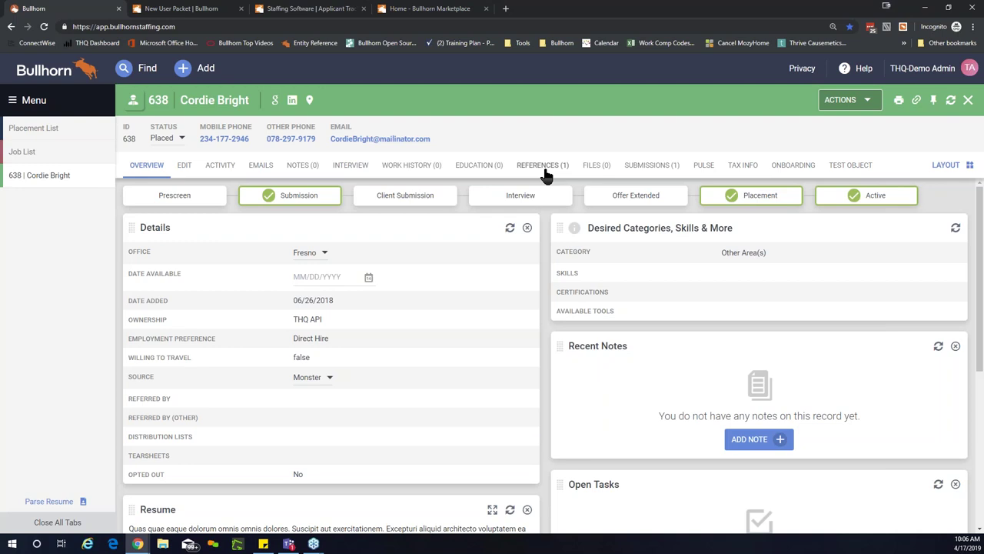
click(539, 171)
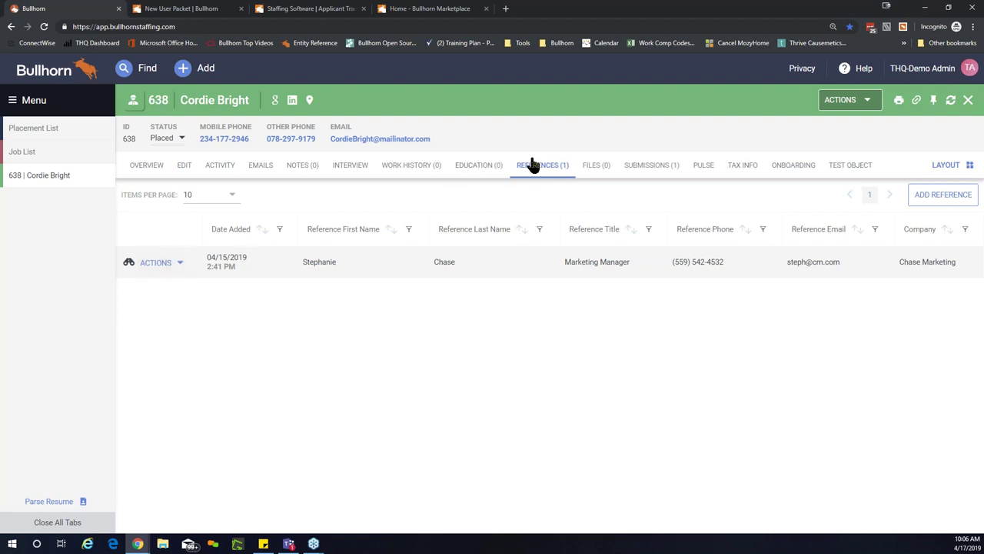
Step: Edit the existing reference and set its Status to Completed - Positive
click(168, 271)
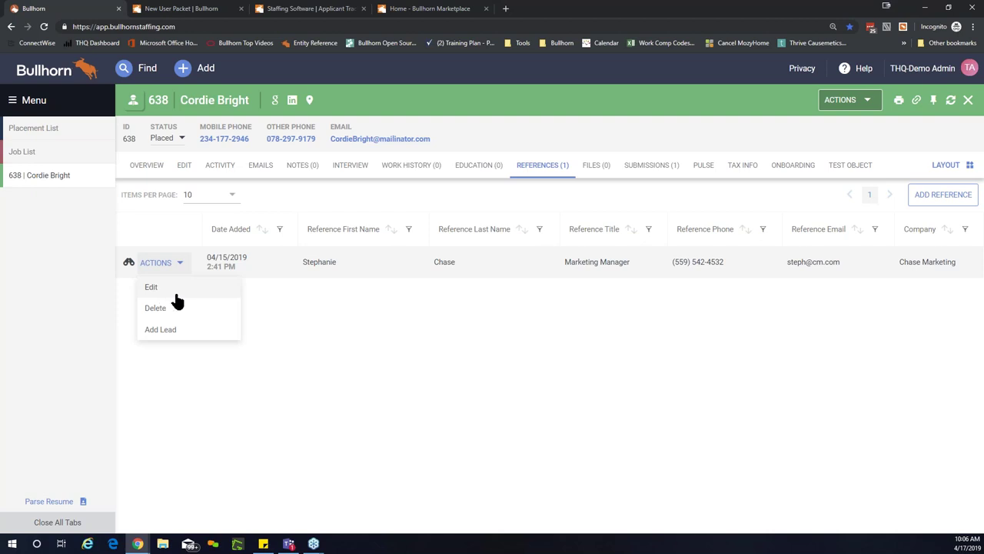
click(177, 292)
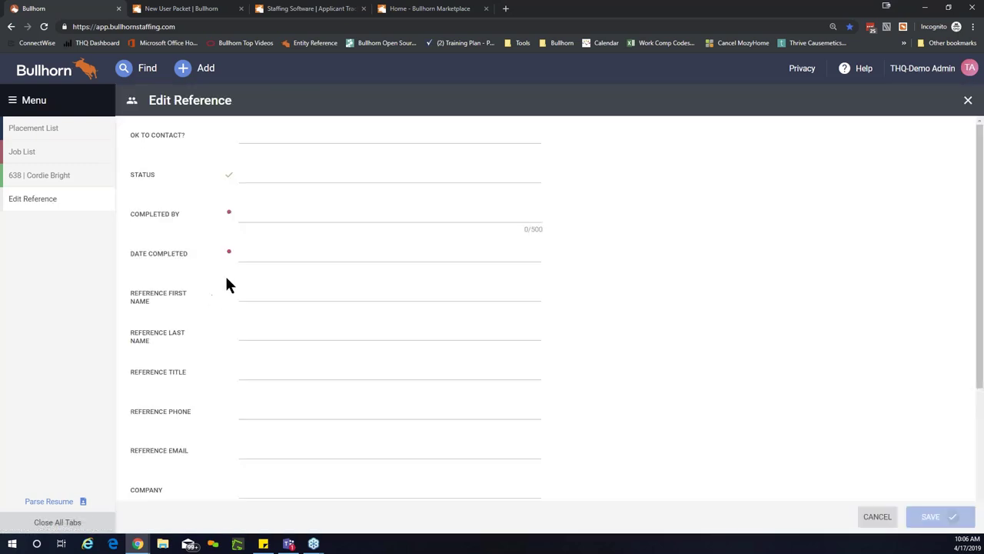
click(381, 174)
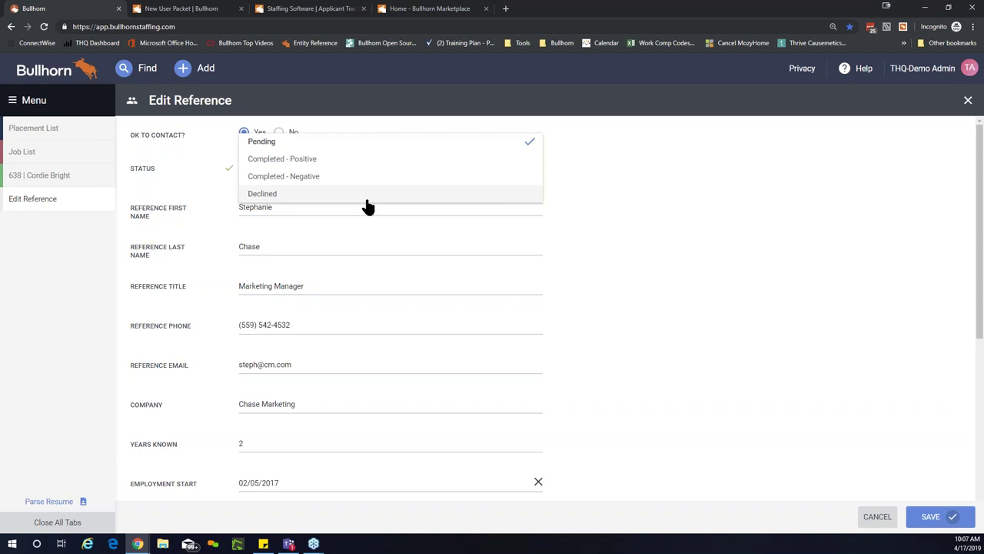
click(367, 199)
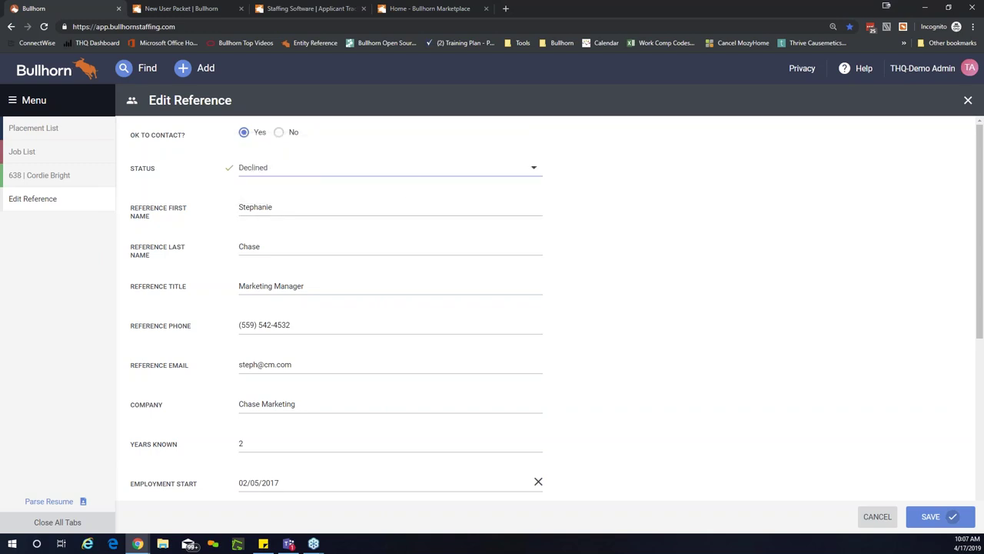
click(354, 176)
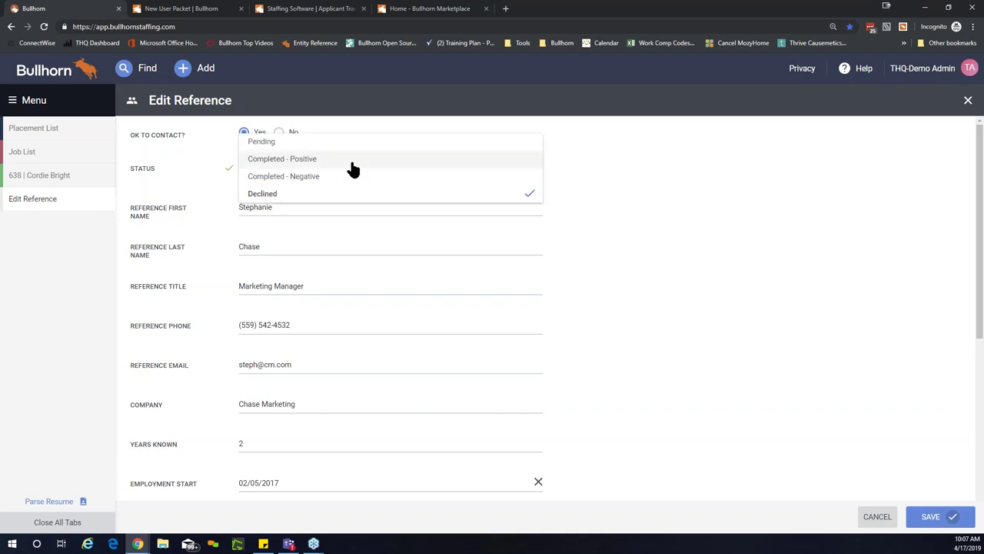
click(351, 164)
click(354, 176)
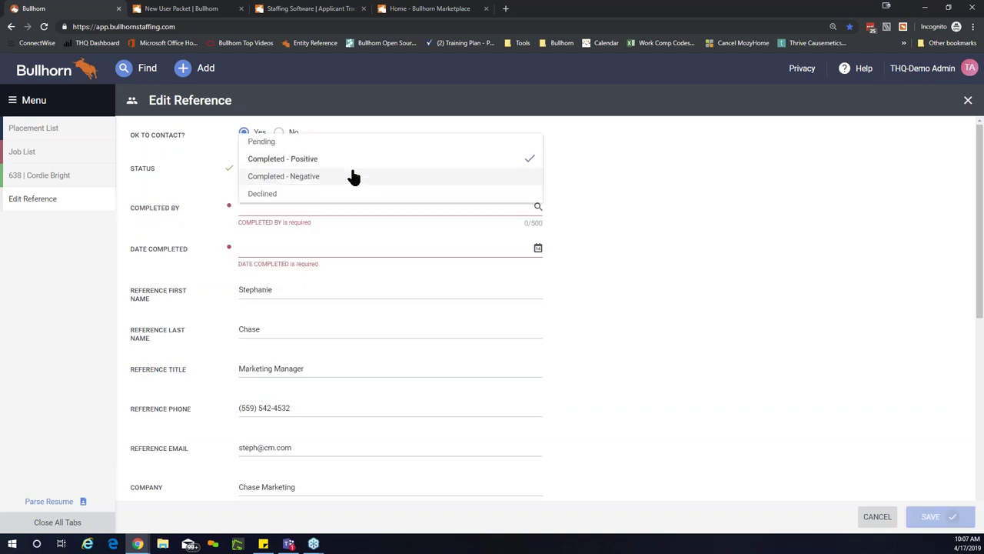
click(352, 176)
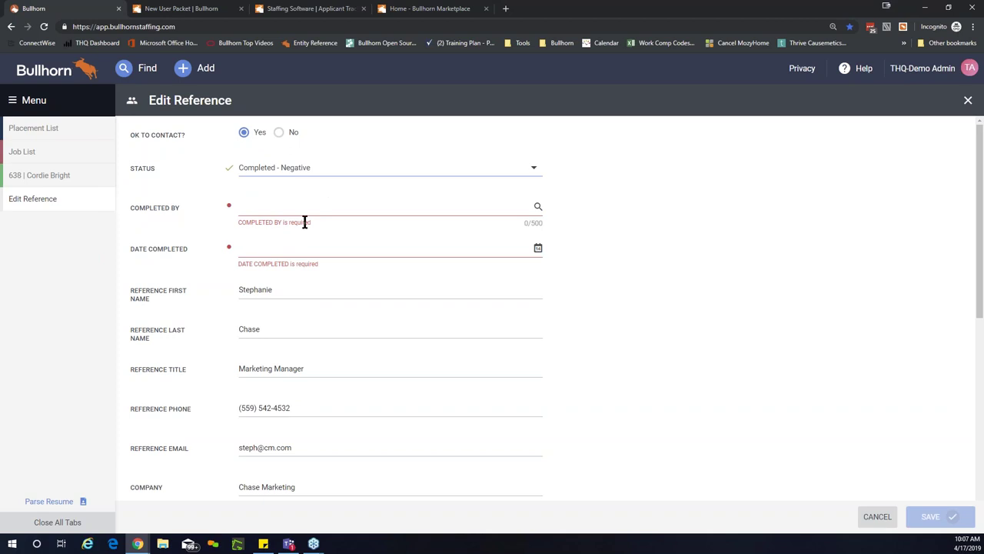
click(323, 170)
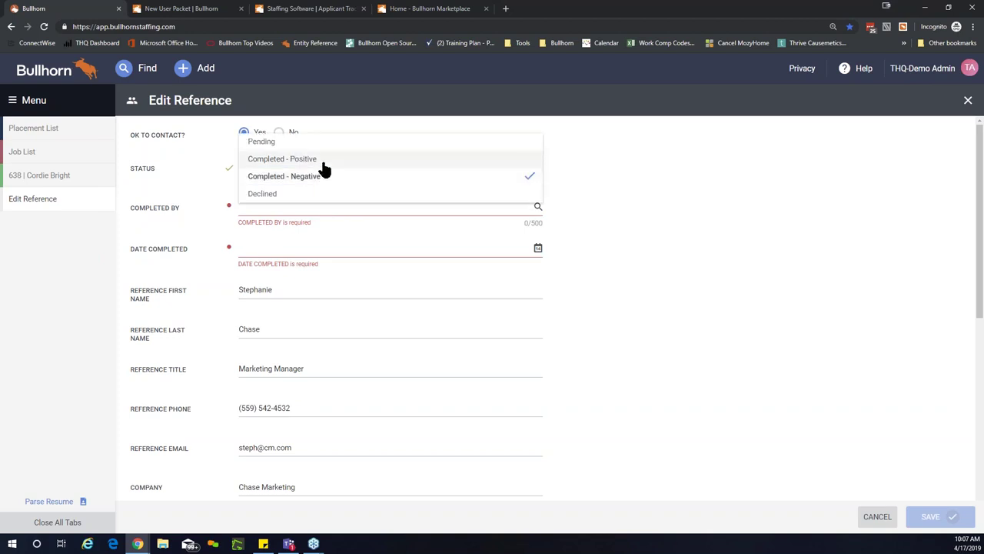
click(315, 160)
Step: Set Completed By to the admin user and Date Completed to 04/17/2019, then save the reference
click(296, 204)
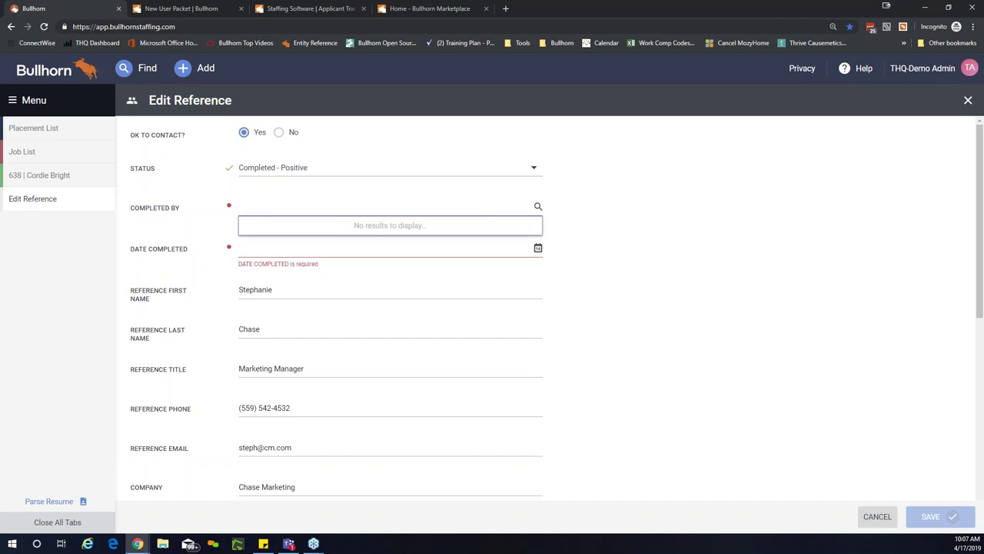
text(thq)
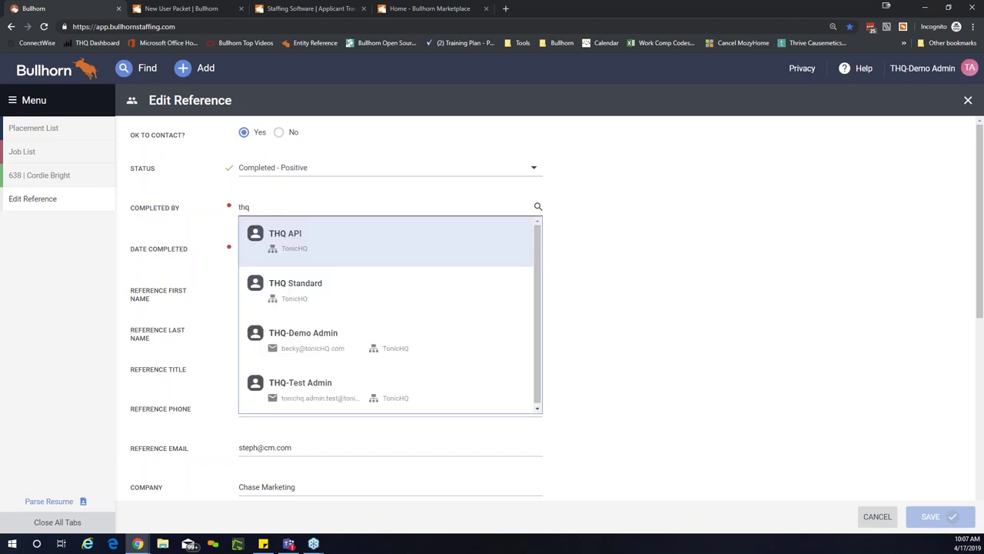
click(323, 344)
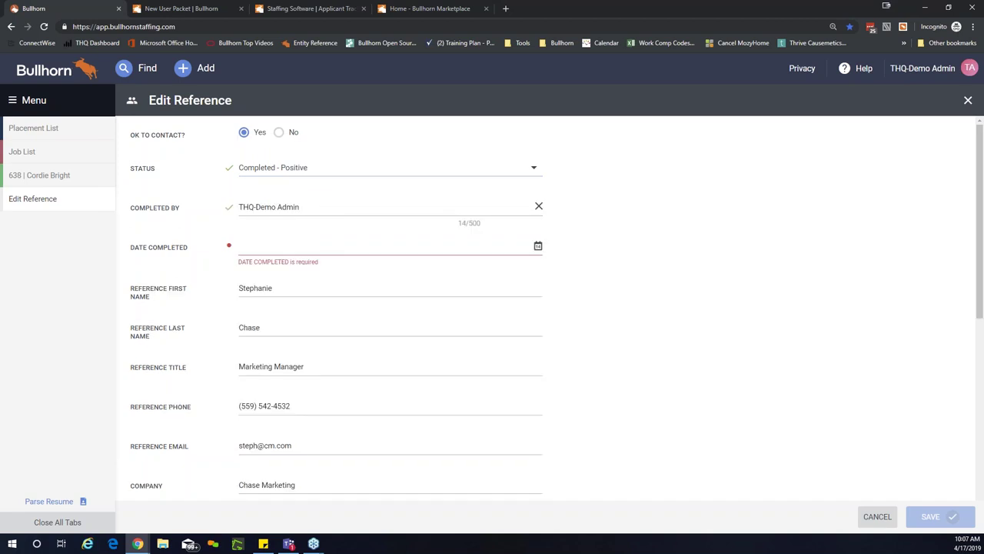
click(307, 246)
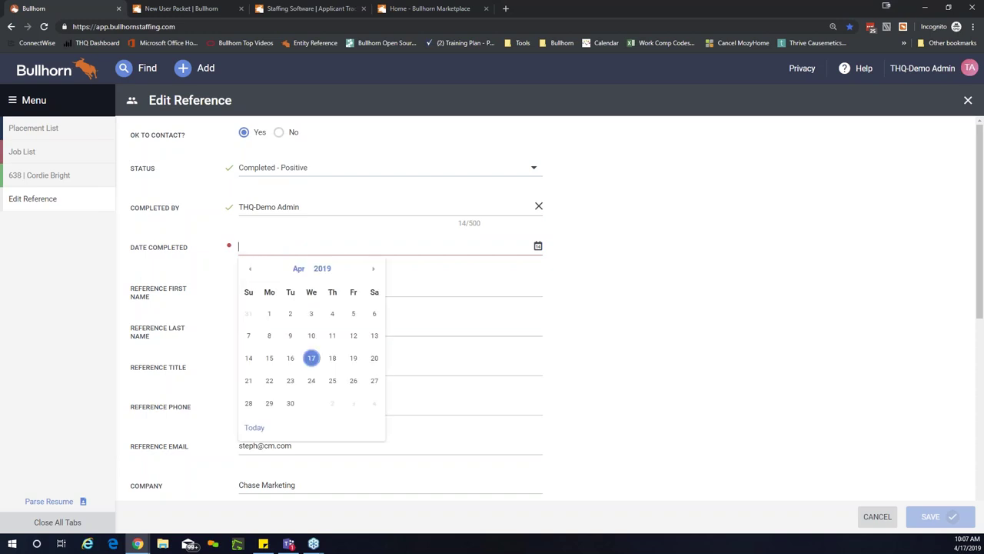
click(312, 359)
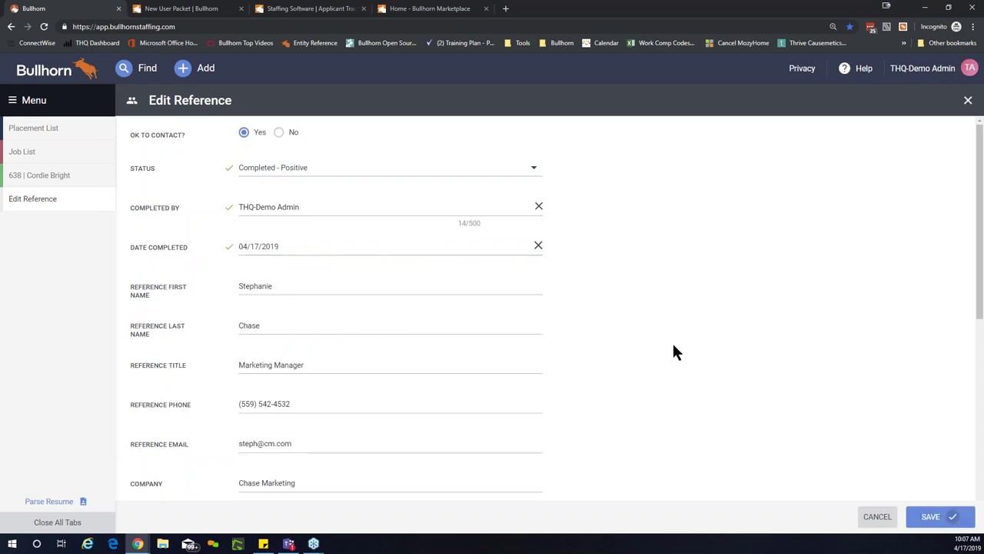
click(923, 520)
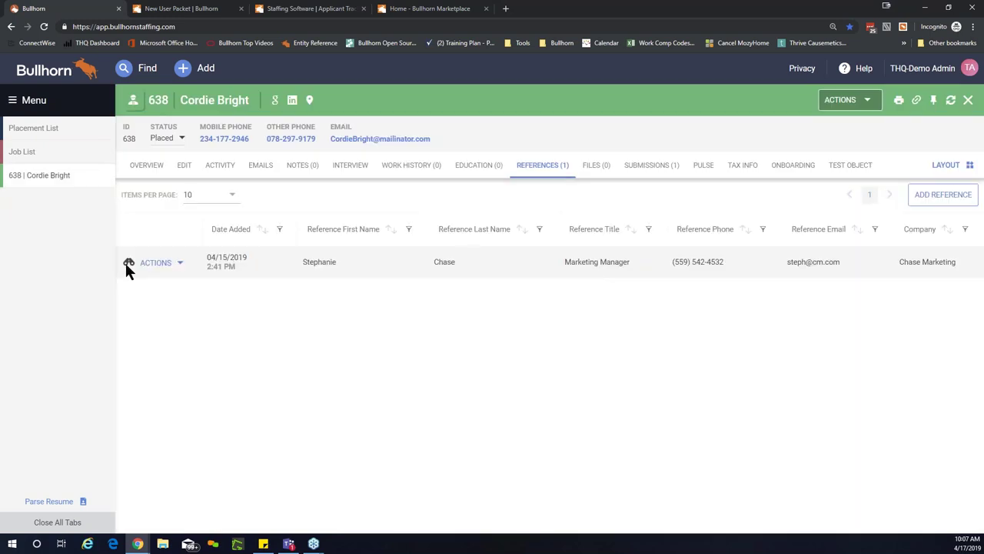
Step: Open the VP Catering job (ID 4) from the Job List in edit mode
click(155, 264)
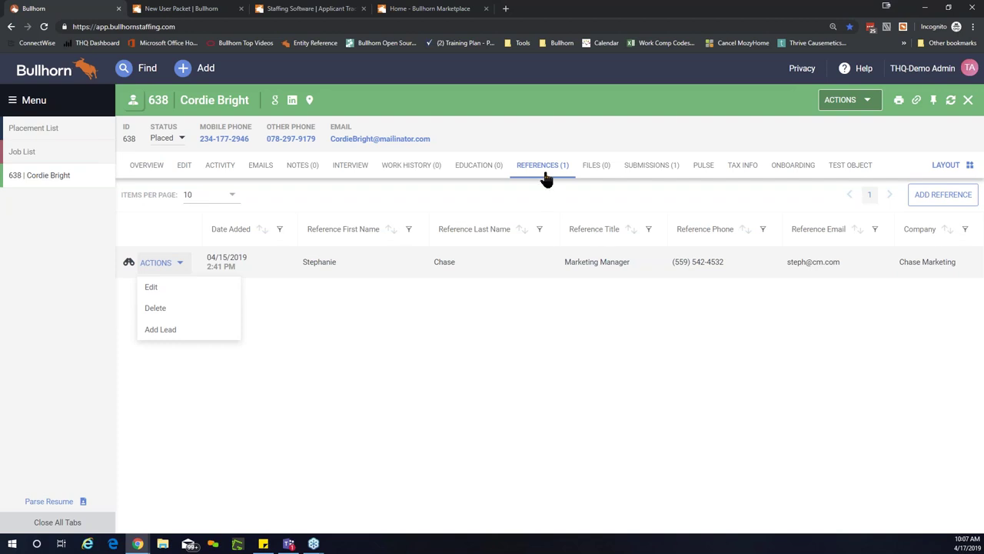
click(51, 153)
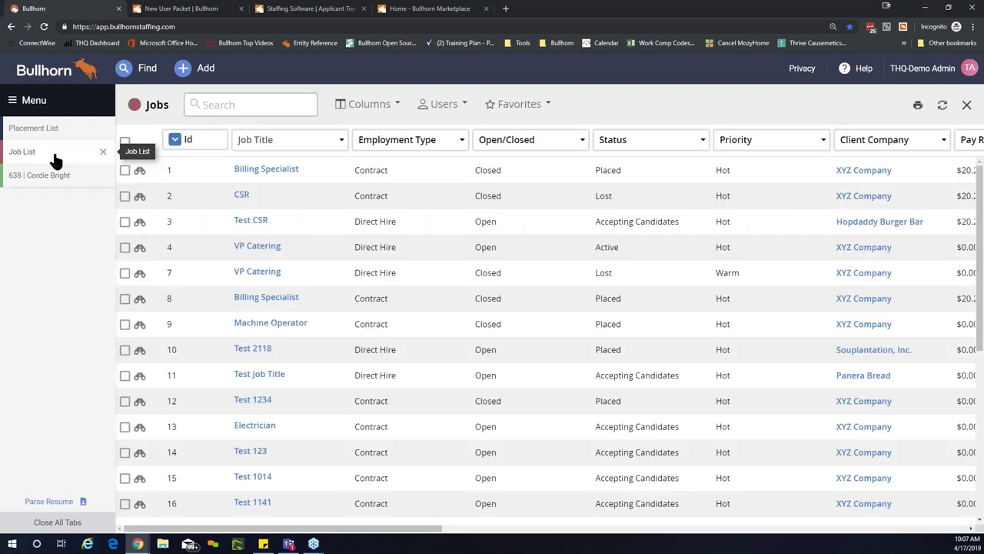
click(256, 246)
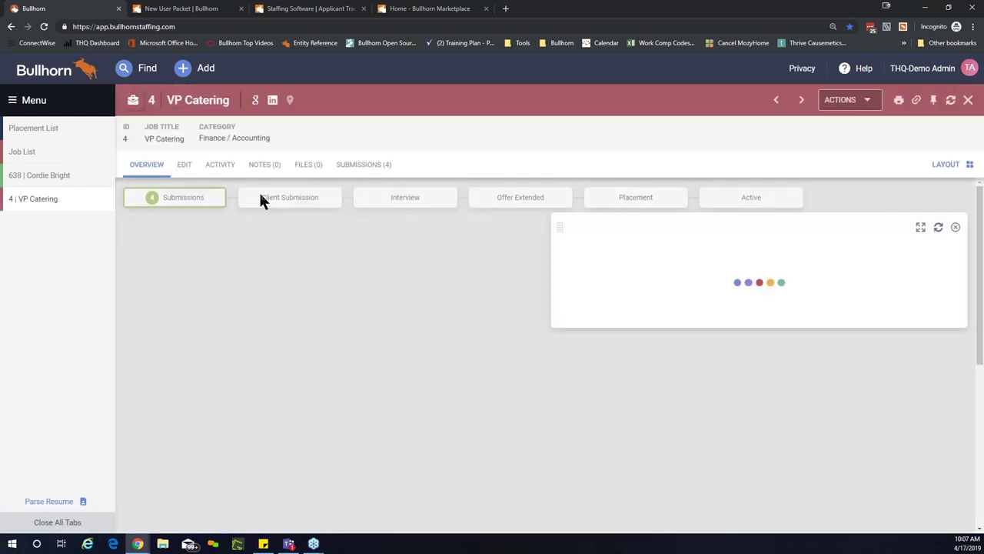
click(188, 172)
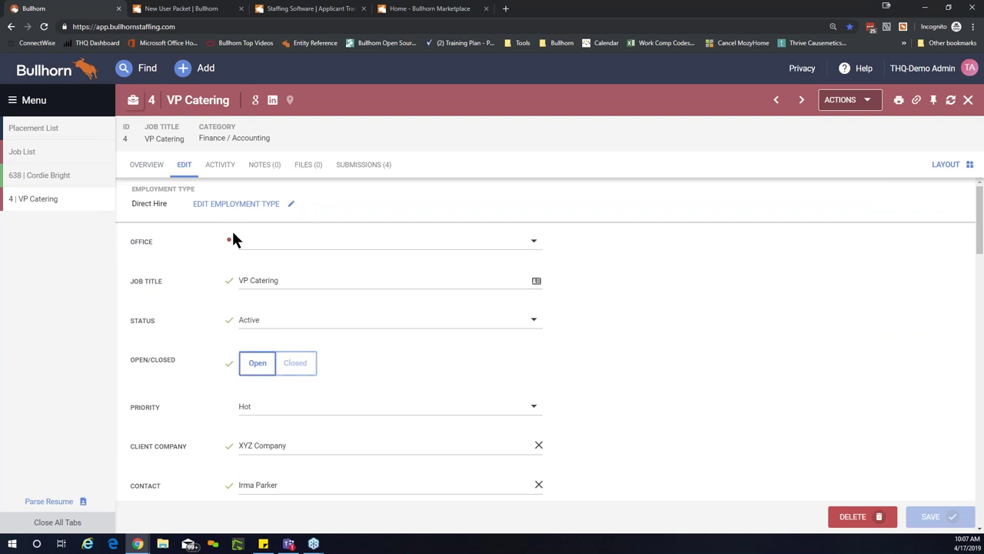
Step: Set the VP Catering job's office to Fresno and its status to Lost
click(279, 243)
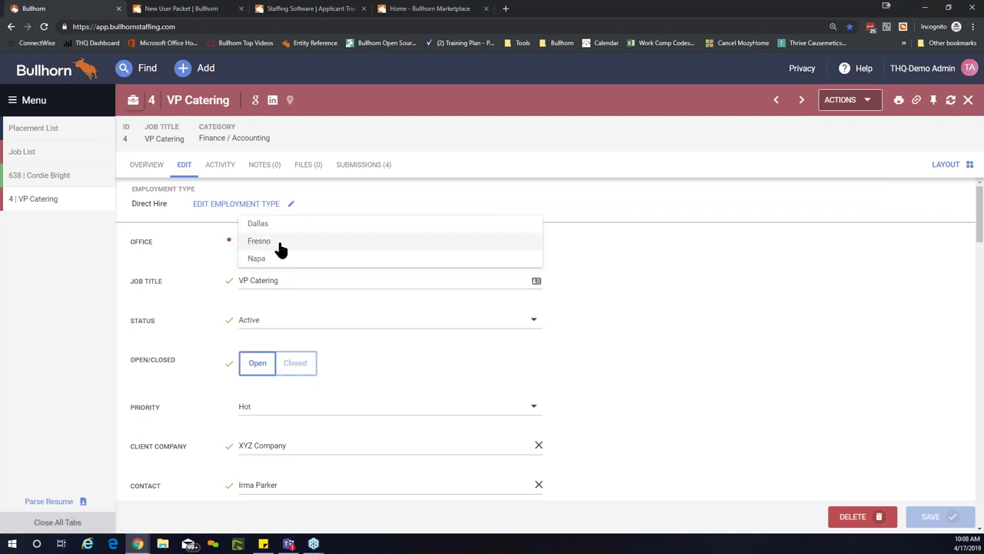
click(281, 247)
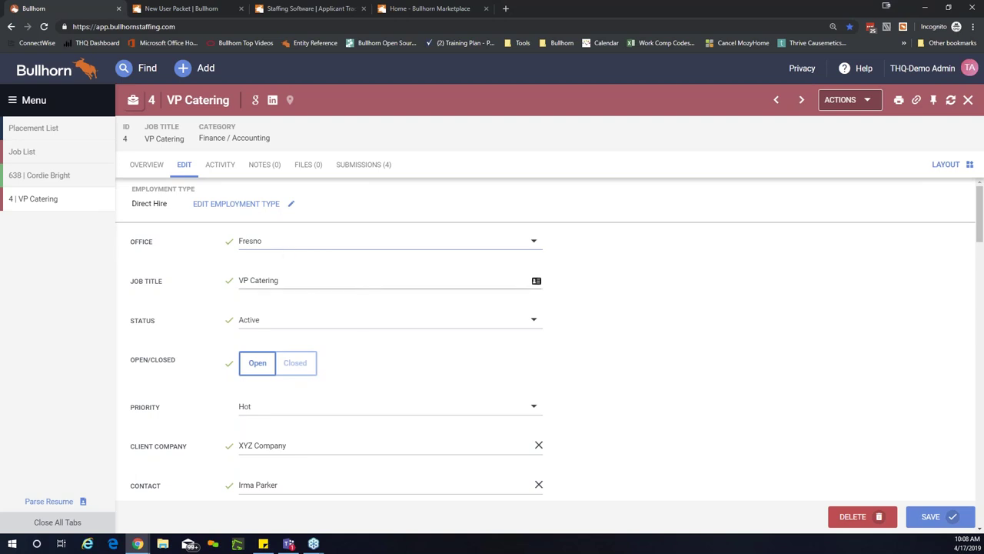
scroll(438, 329, down, 1)
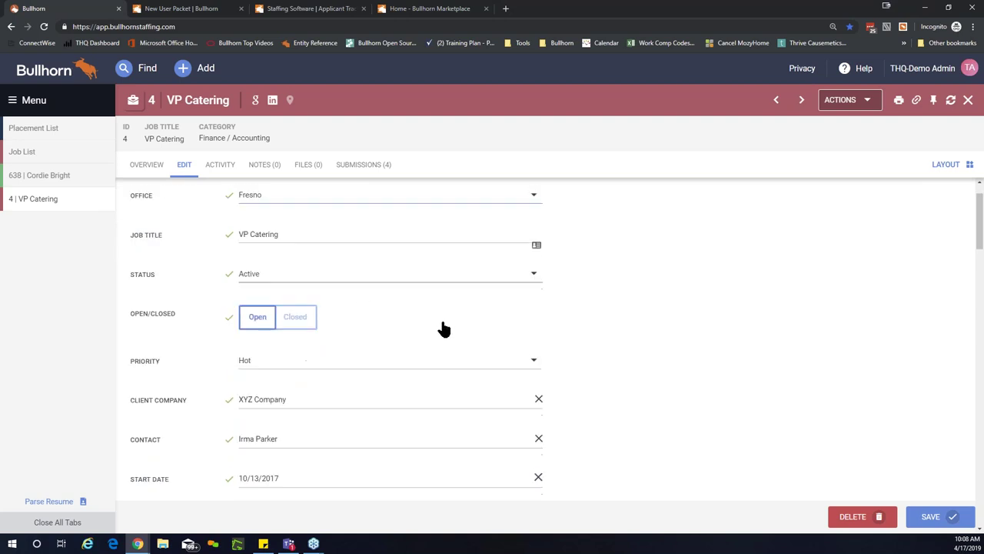
click(454, 278)
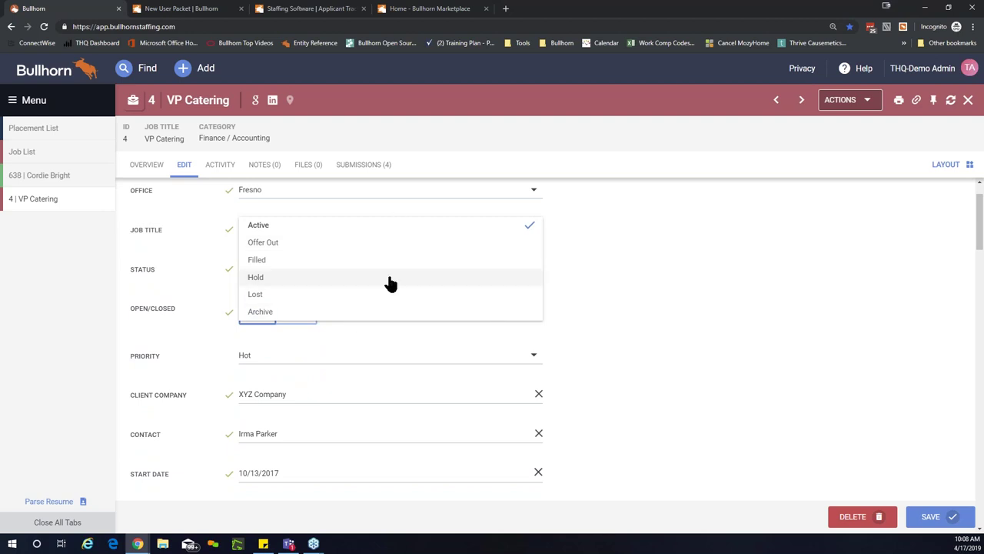
click(283, 243)
click(289, 271)
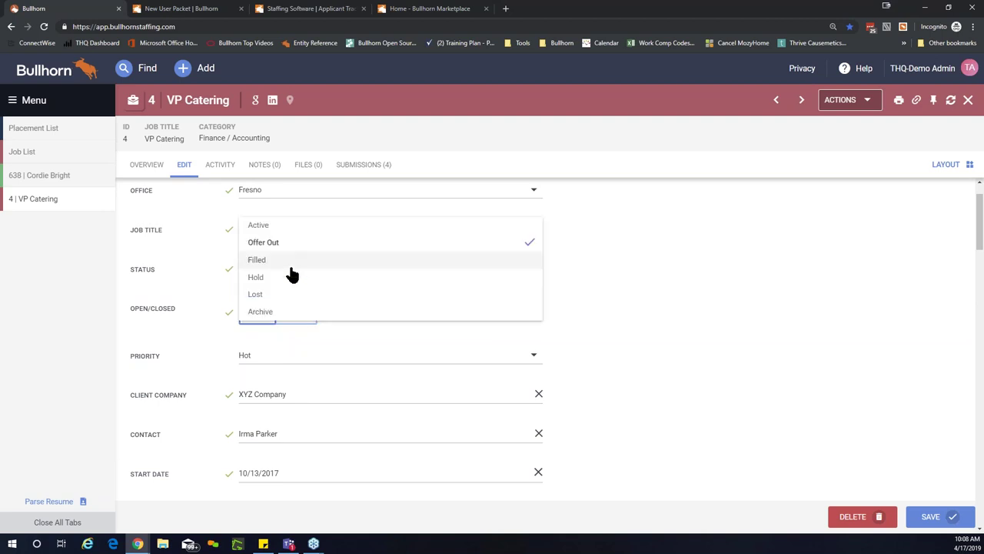
click(286, 284)
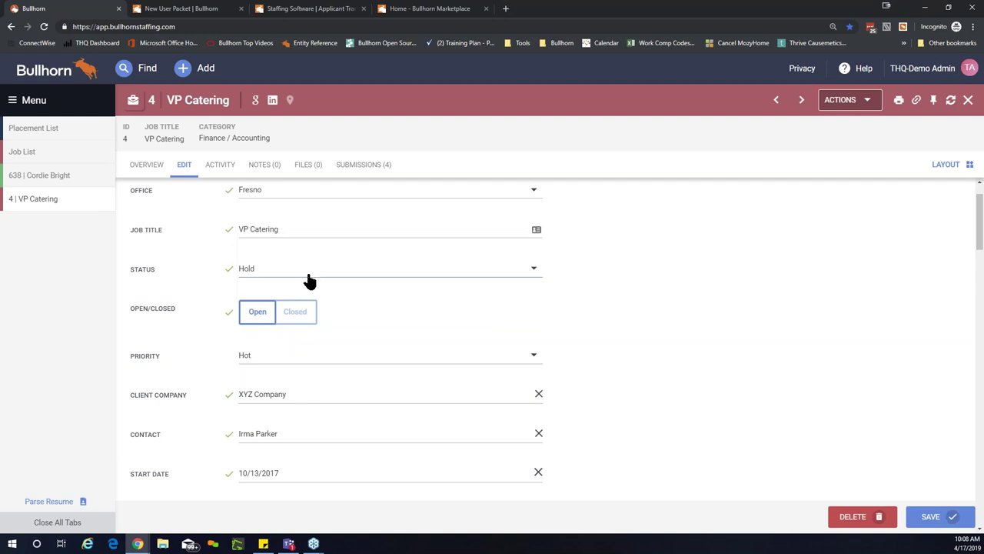
click(309, 279)
click(299, 297)
Step: Enter 'Test' as the Reason Closed, then select the word for replacement
click(255, 308)
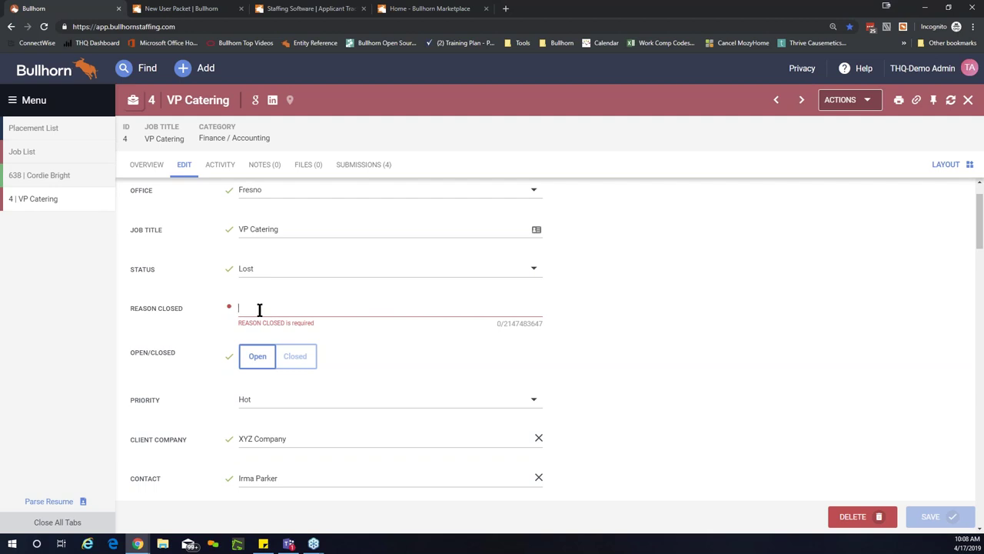
text(Test)
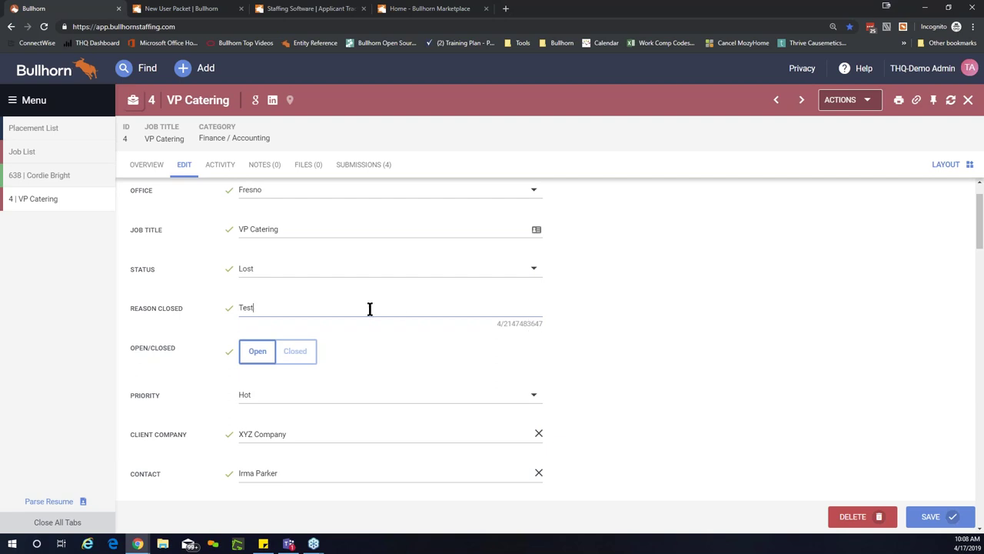
double_click(280, 311)
Step: Change Reason Closed to 'Text', save the VP Catering job and close it
text(Text)
click(930, 515)
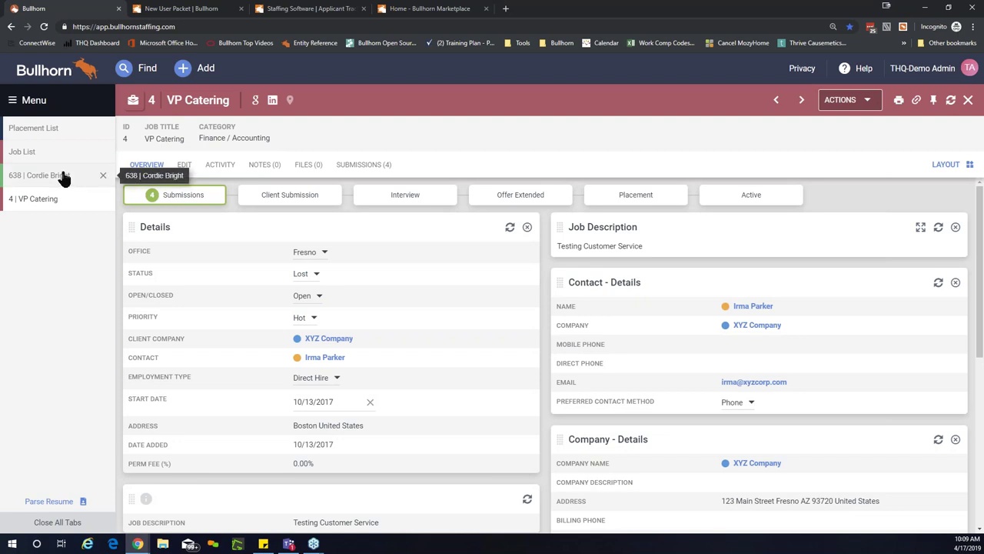
click(103, 200)
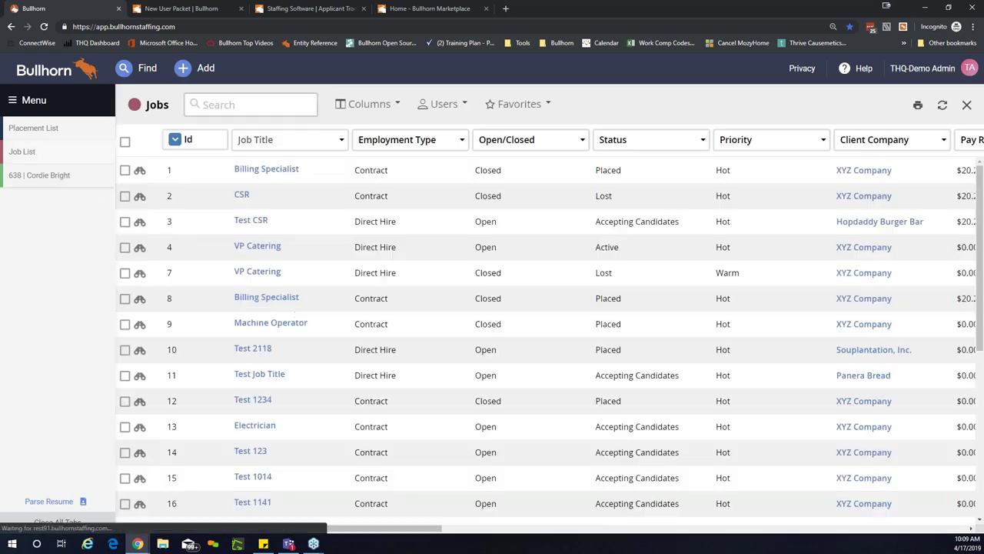
Step: Open placement 155 from the Placement List for editing
click(73, 135)
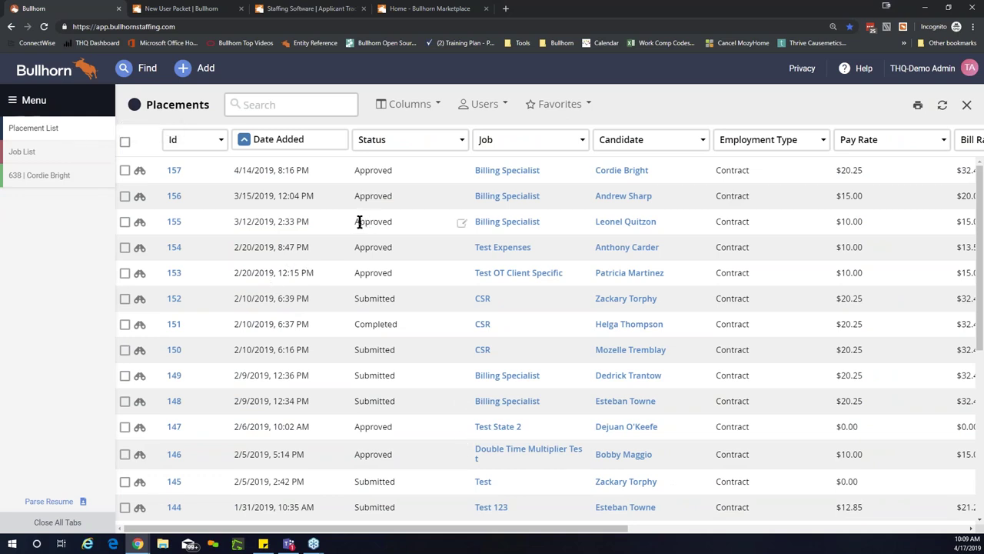
click(174, 223)
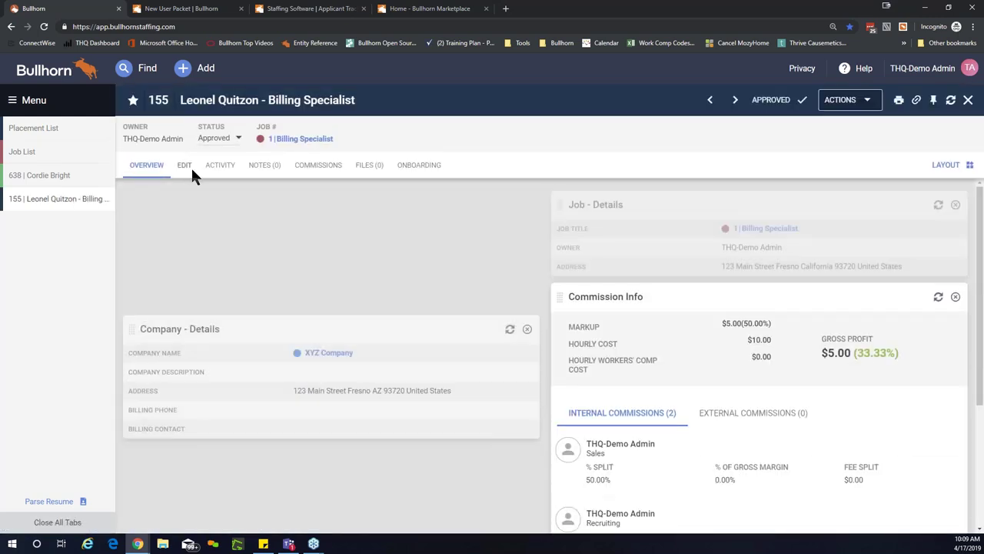
click(185, 169)
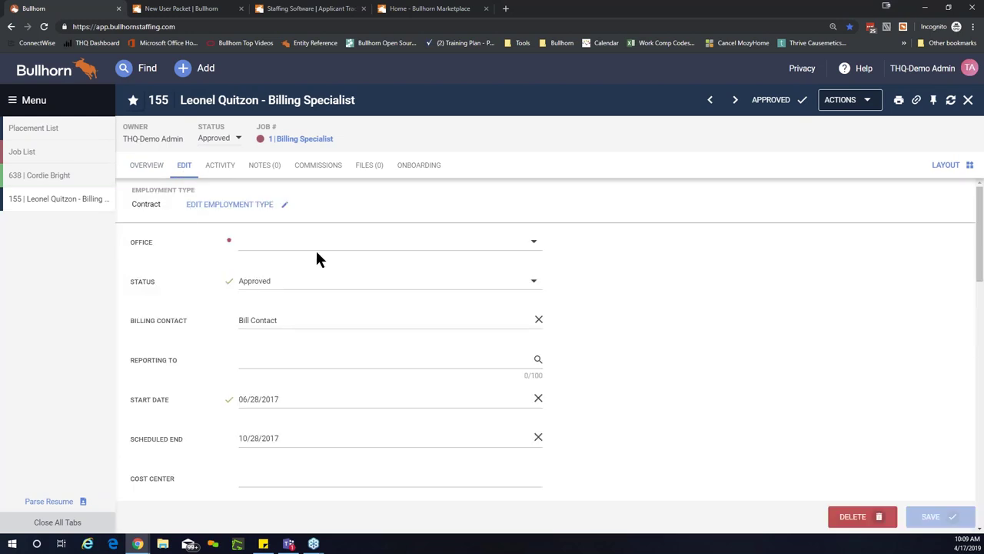
Step: Choose Napa as placement 155's office in the edit form
click(316, 249)
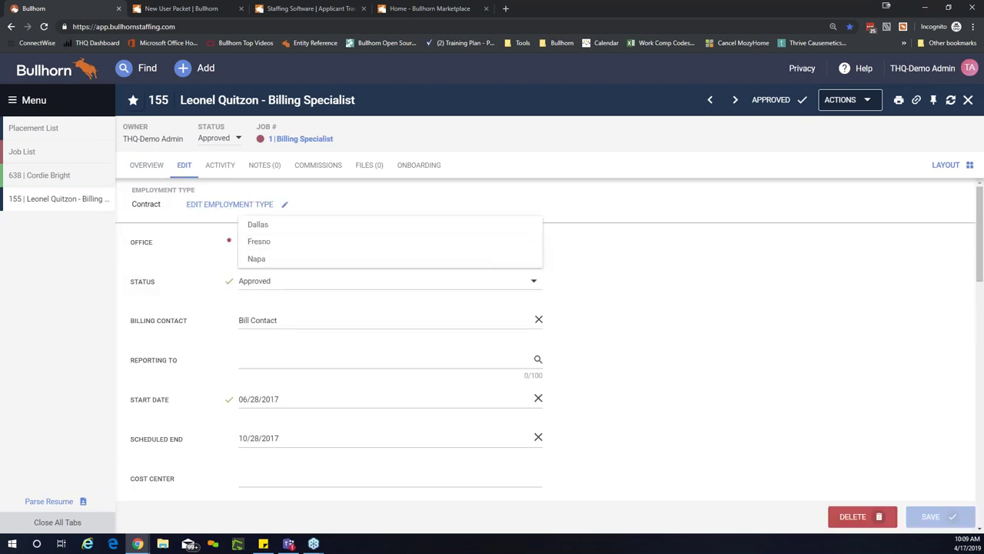
click(281, 258)
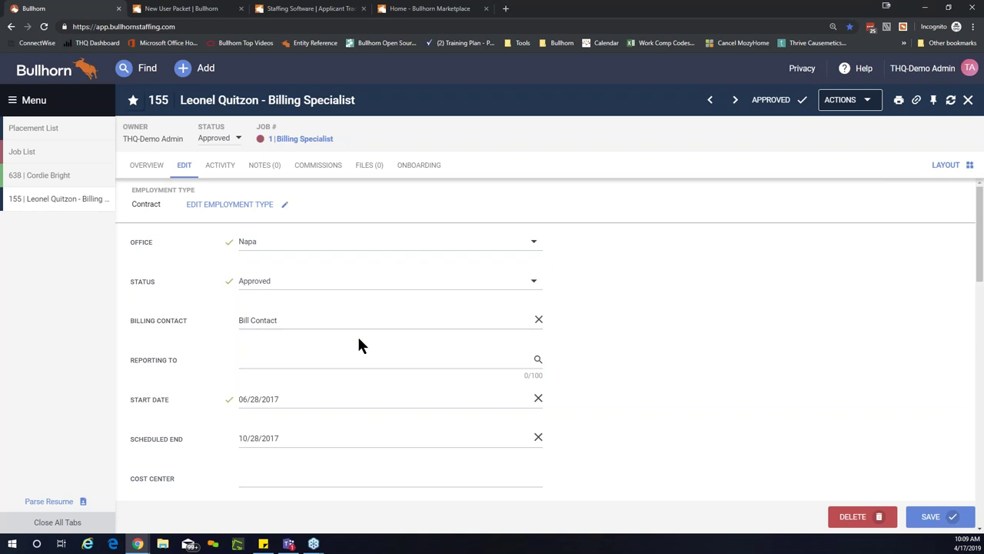
scroll(360, 337, down, 1)
scroll(360, 342, up, 1)
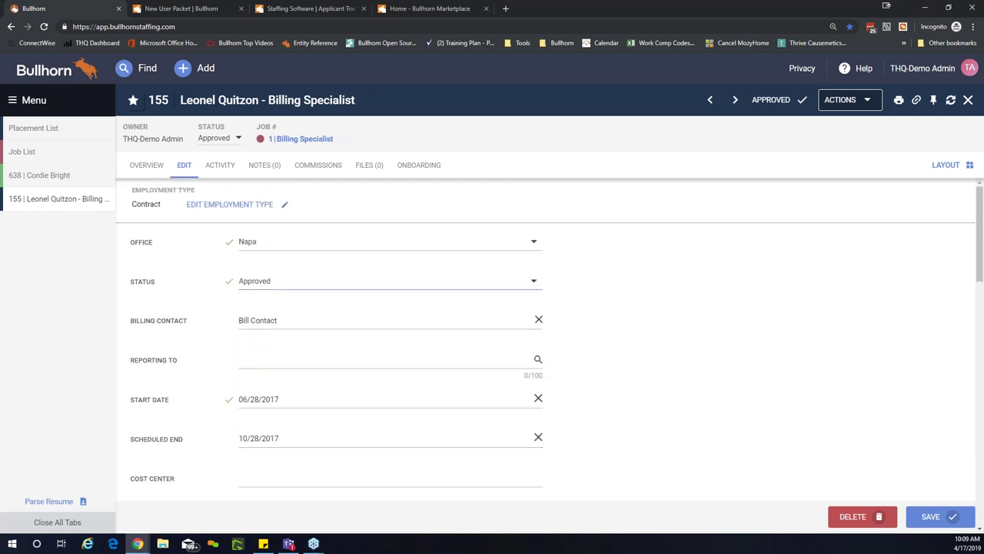
click(367, 280)
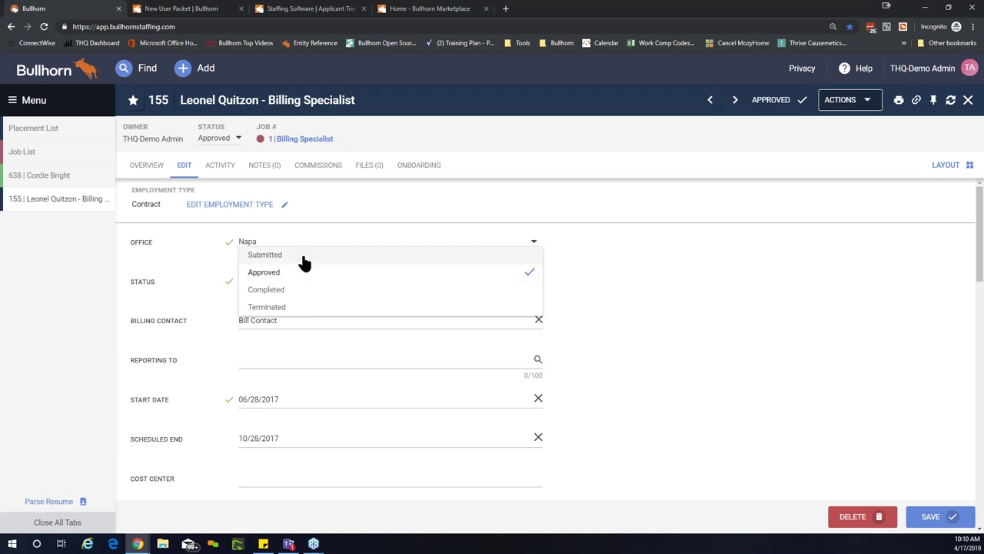
Step: Try placement 155's status as Submitted, Approved and Completed, settling on Terminated
click(301, 263)
click(302, 282)
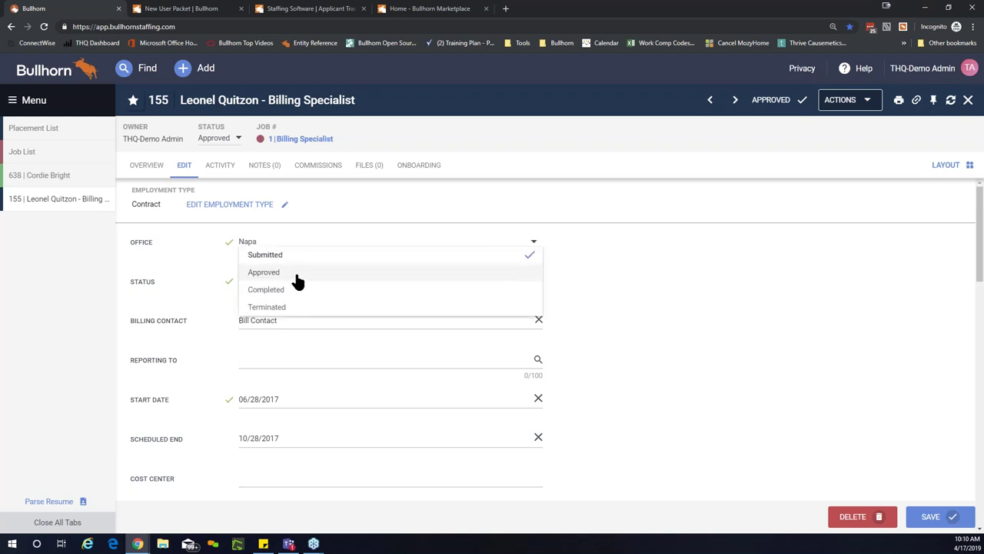
click(295, 275)
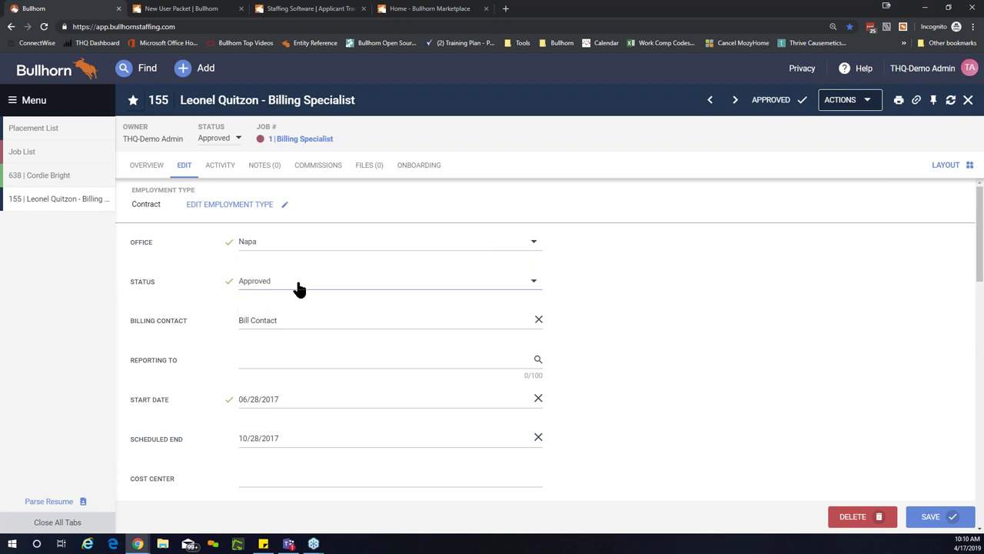
click(299, 286)
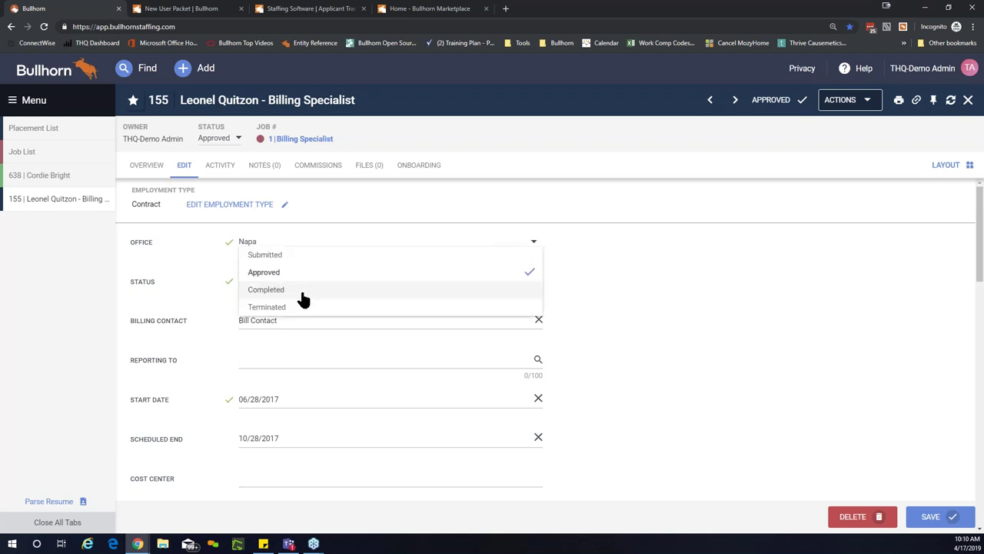
click(303, 292)
click(303, 286)
click(291, 311)
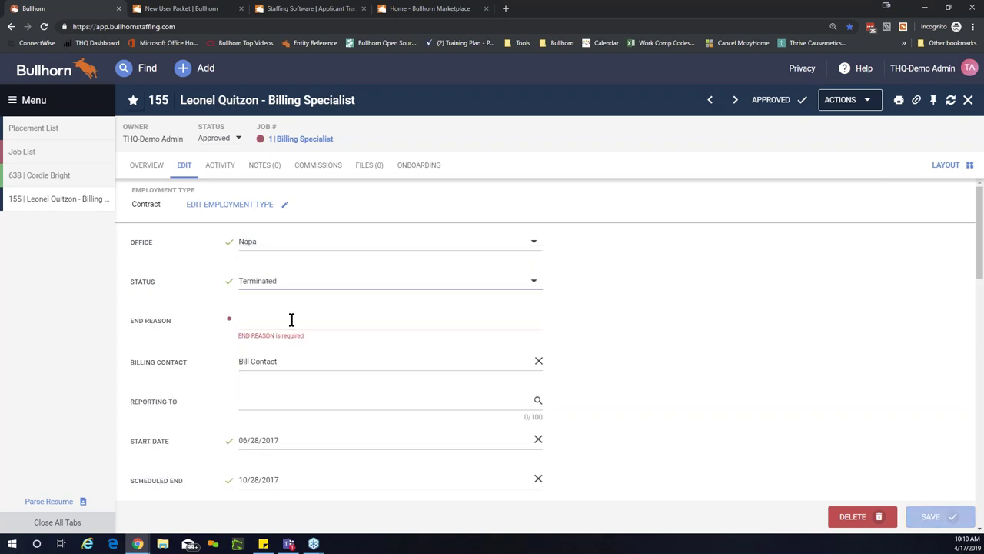
Step: Enter 'Walked off Job' as the End Reason and select the text
click(290, 319)
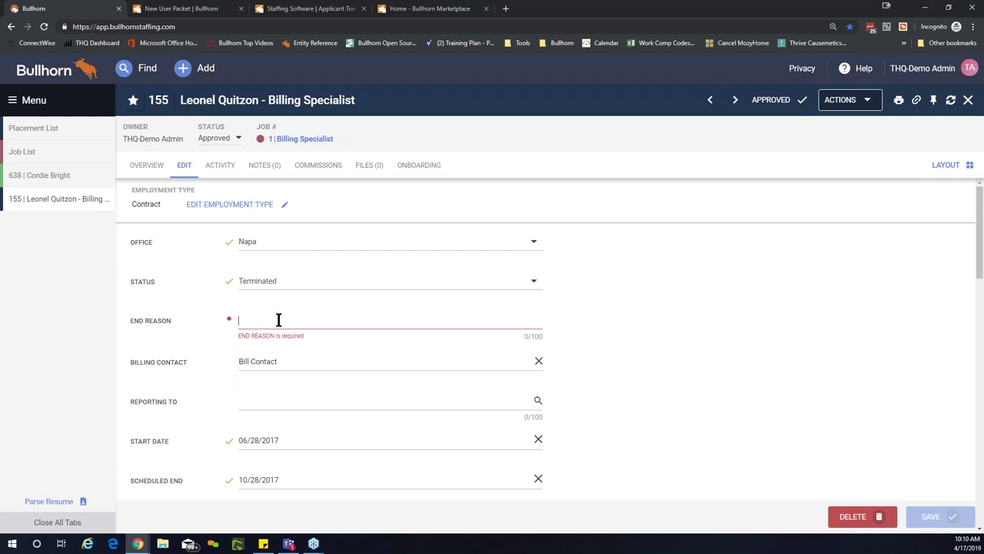
text(z)
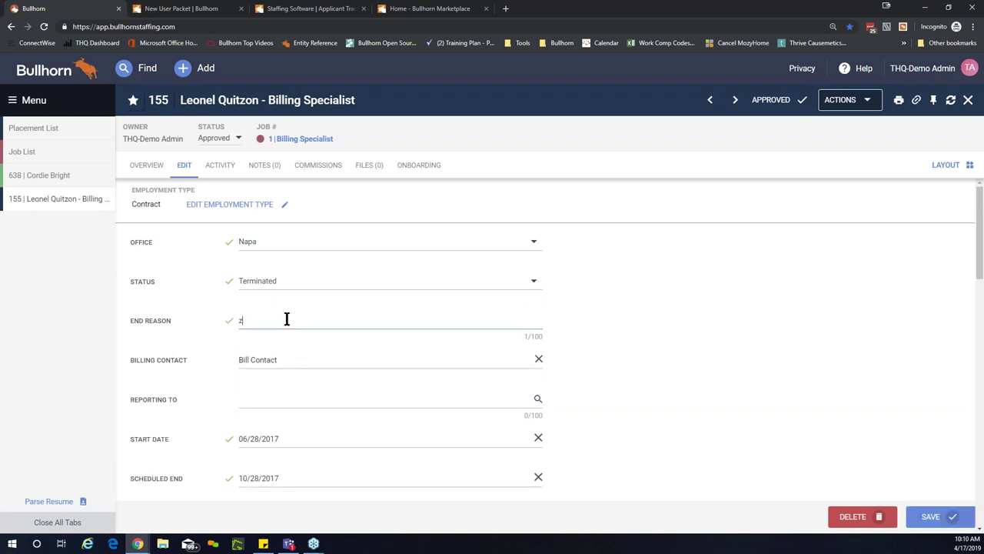
key(BackSpace)
text(Walked off Job)
key(ctrl+a)
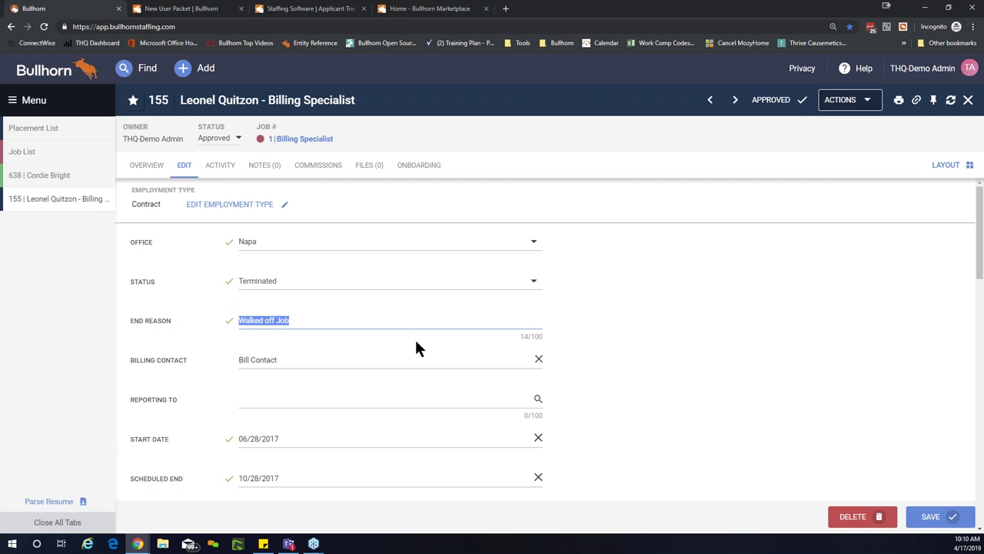
Step: Type a long string into End Reason to confirm the 100-character limit, then clear it
click(332, 321)
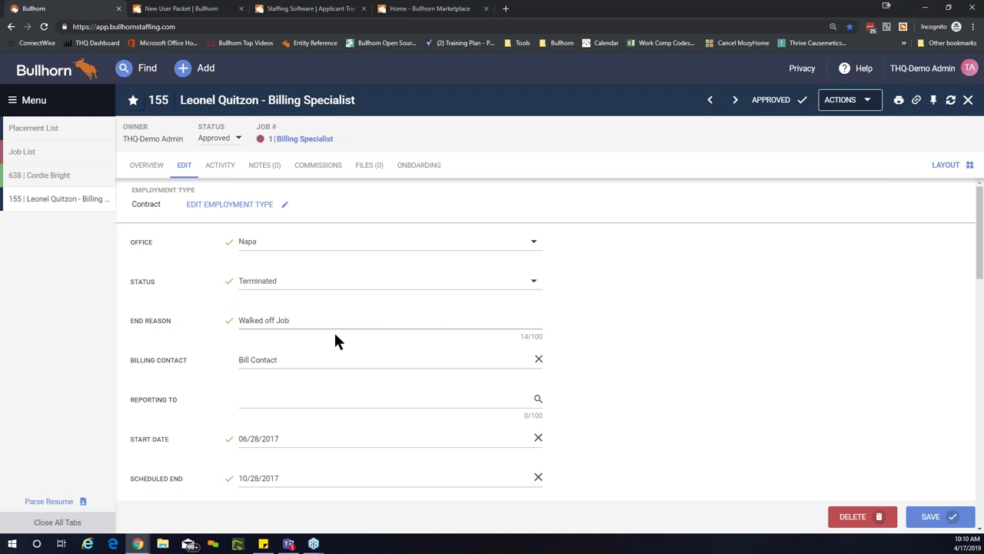
click(541, 338)
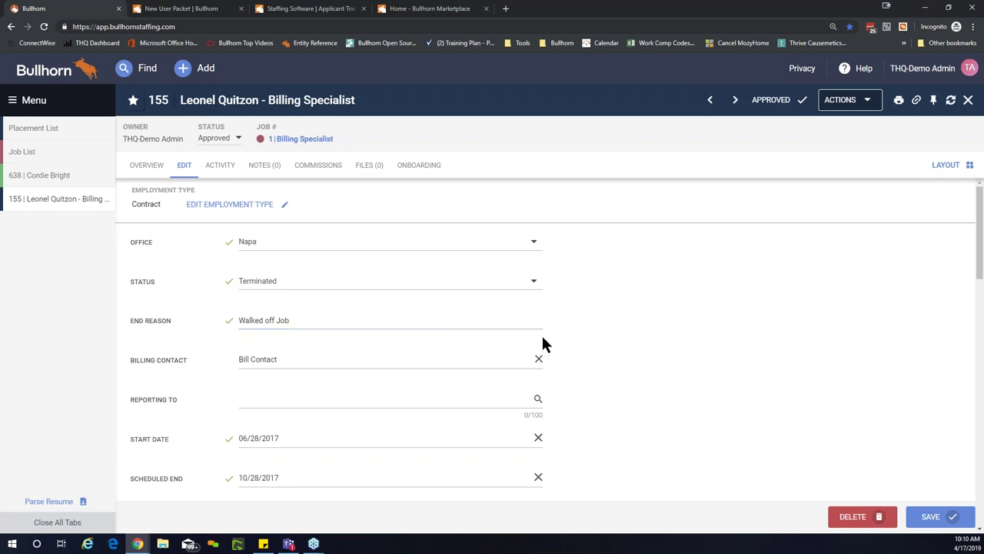
click(488, 324)
text(fadk;)
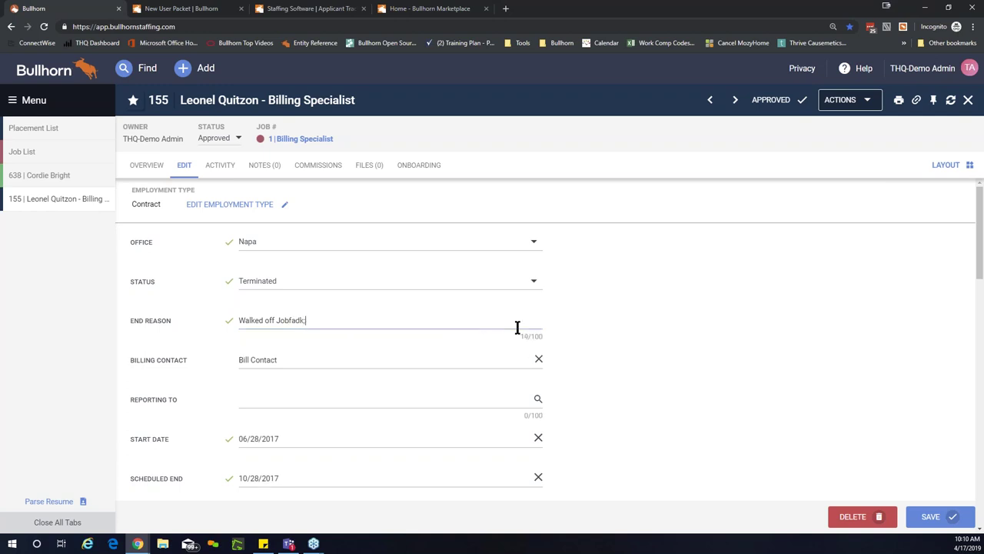
text(jfdkfjdakl;jf;kljlk;asdjfklajsdflkjsdflk;jas)
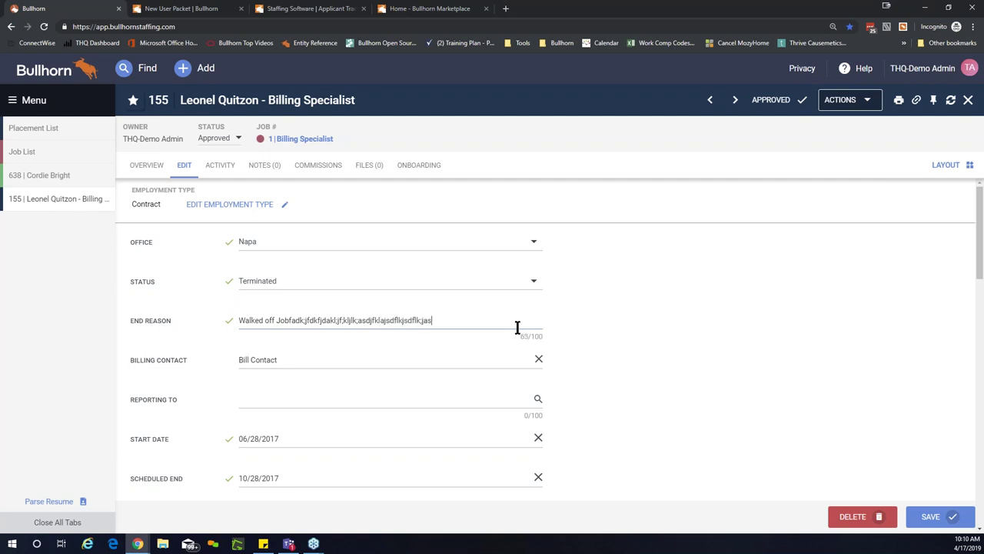
text(kld;fjlk;asdfjlksjfdlkjaf;jkafkl;jsf)
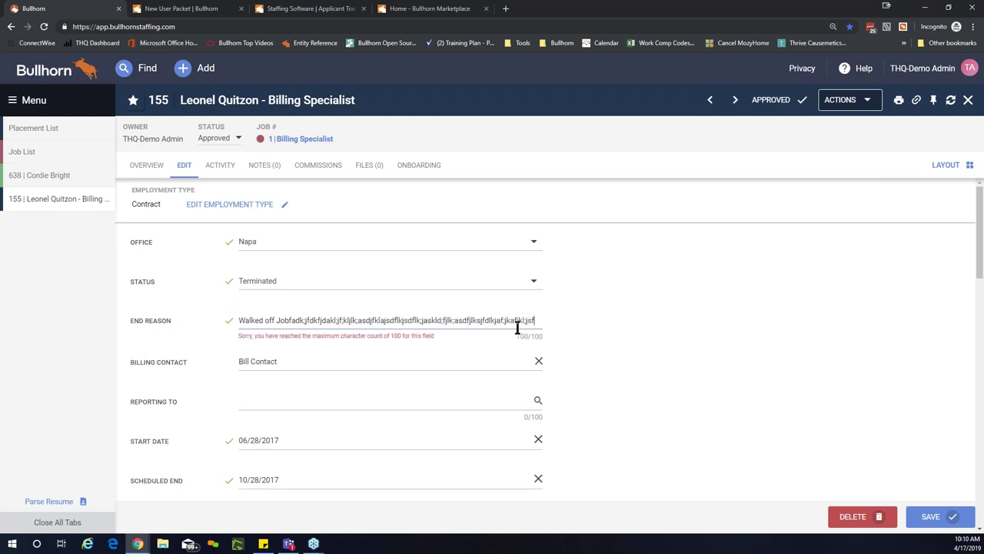
key(ctrl+a)
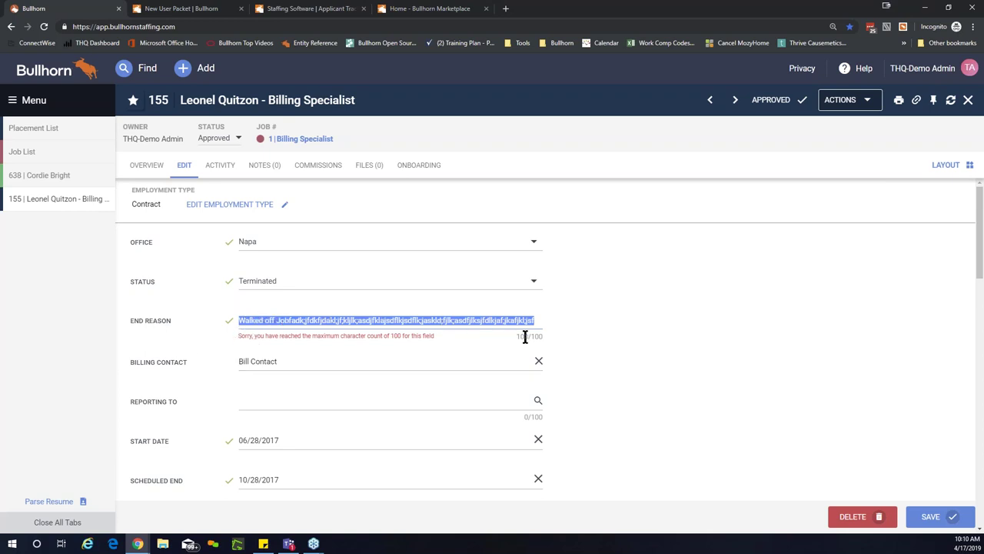
key(BackSpace)
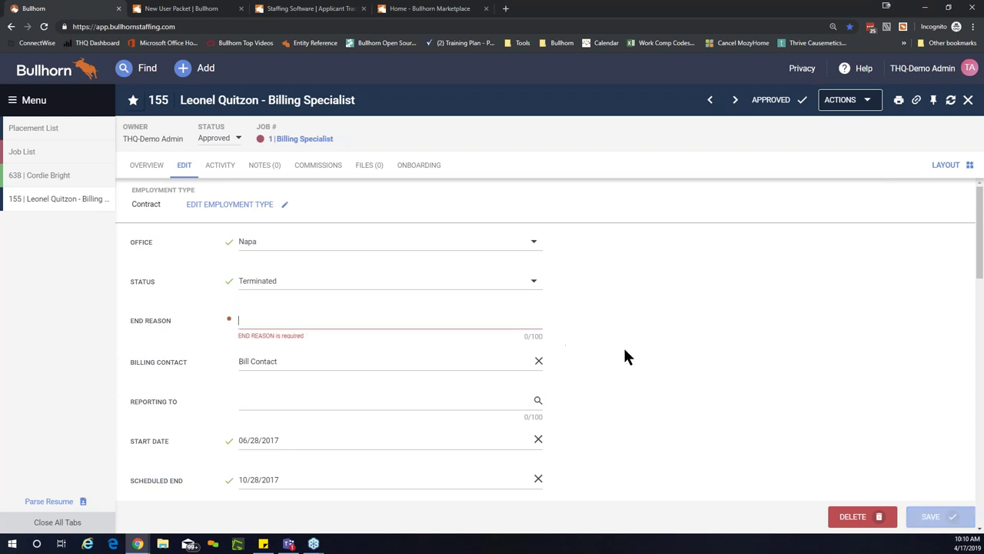
Step: Enter 'Test' as the End Reason, save placement 155 and reload it
text(Test)
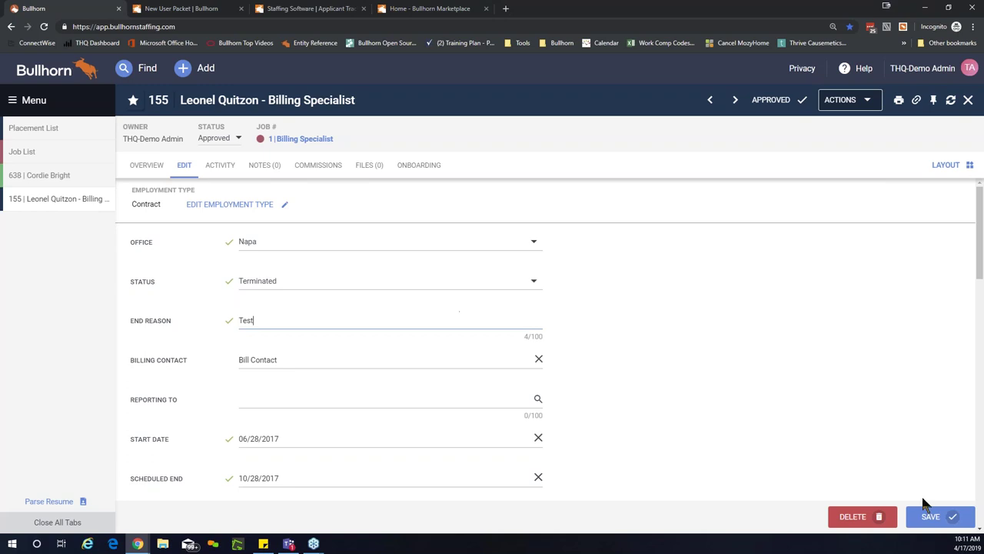
click(931, 516)
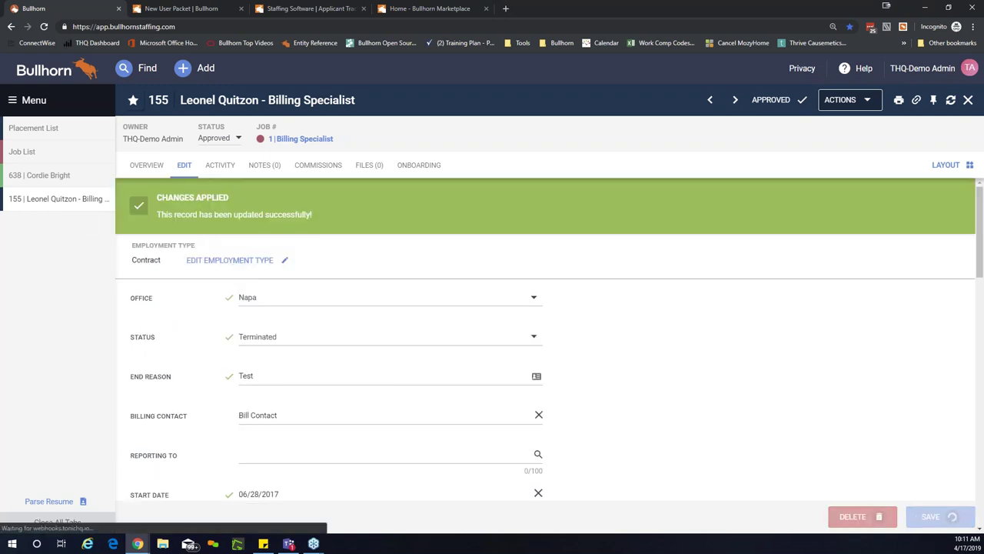
click(94, 206)
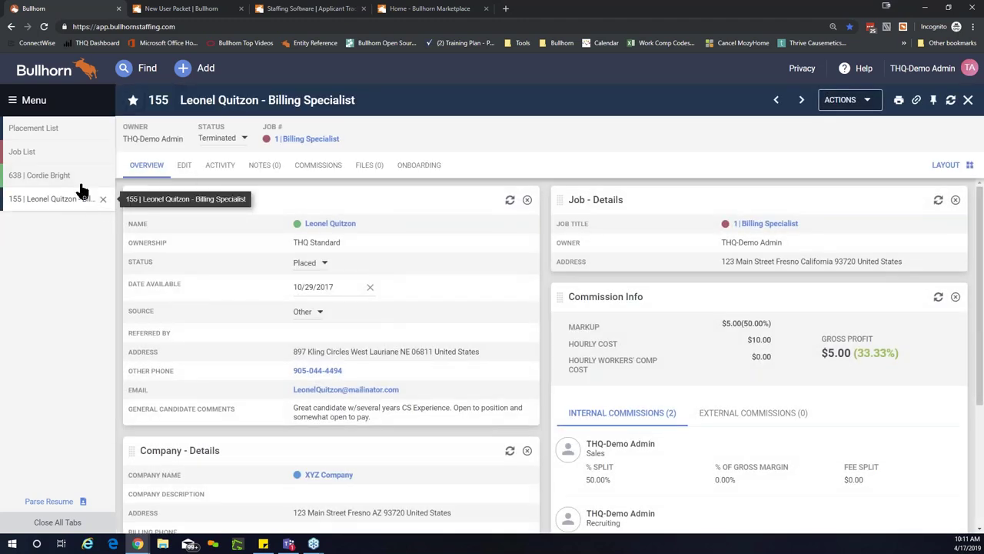
Step: Close the other record and open candidate 638's edit form
click(107, 198)
click(68, 179)
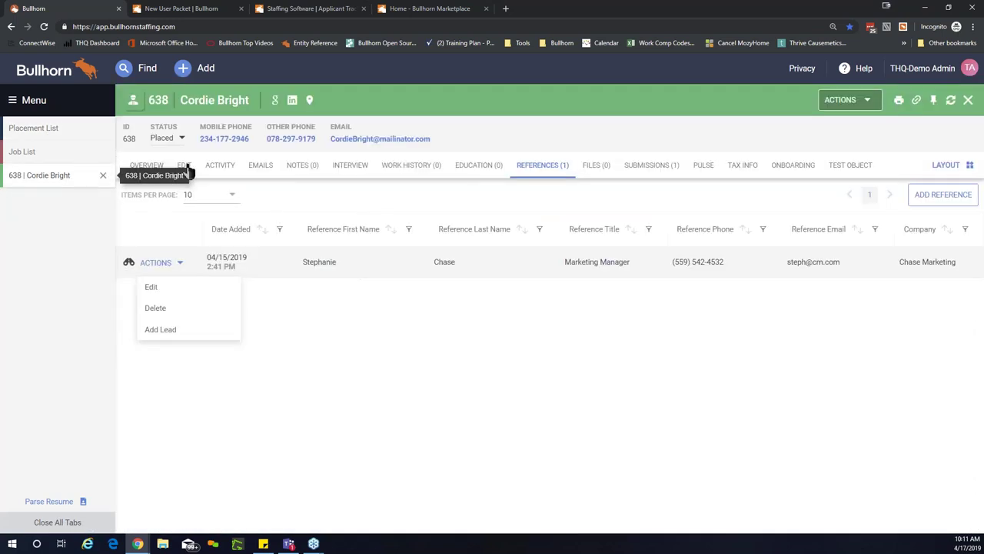
click(186, 168)
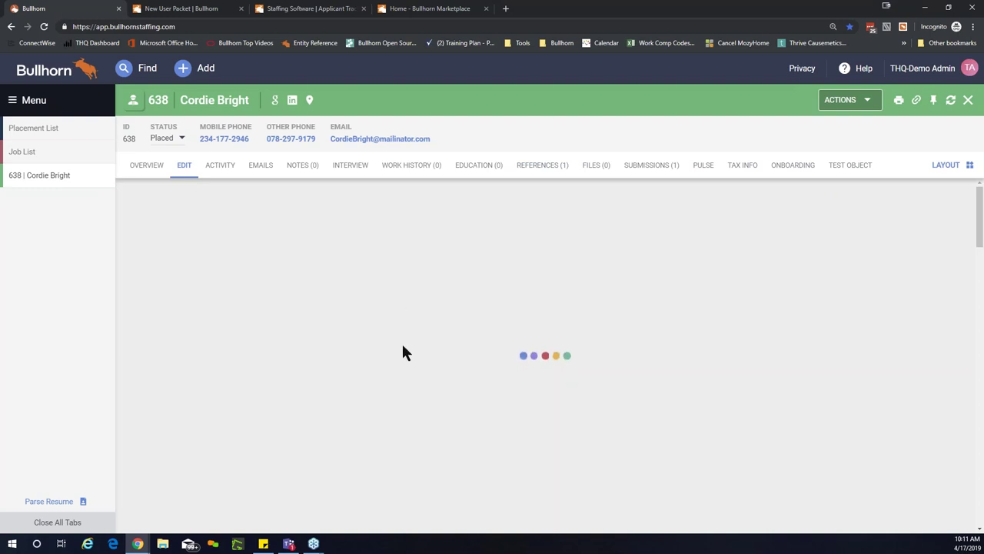
Step: Review the Source dropdown options and leave the source as Monster
scroll(546, 338, down, 5)
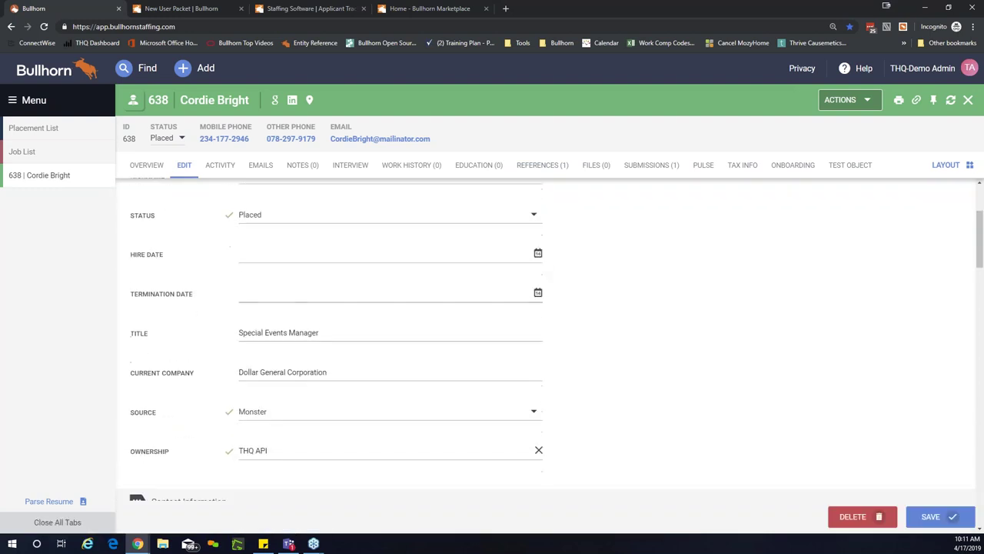
scroll(587, 314, down, 1)
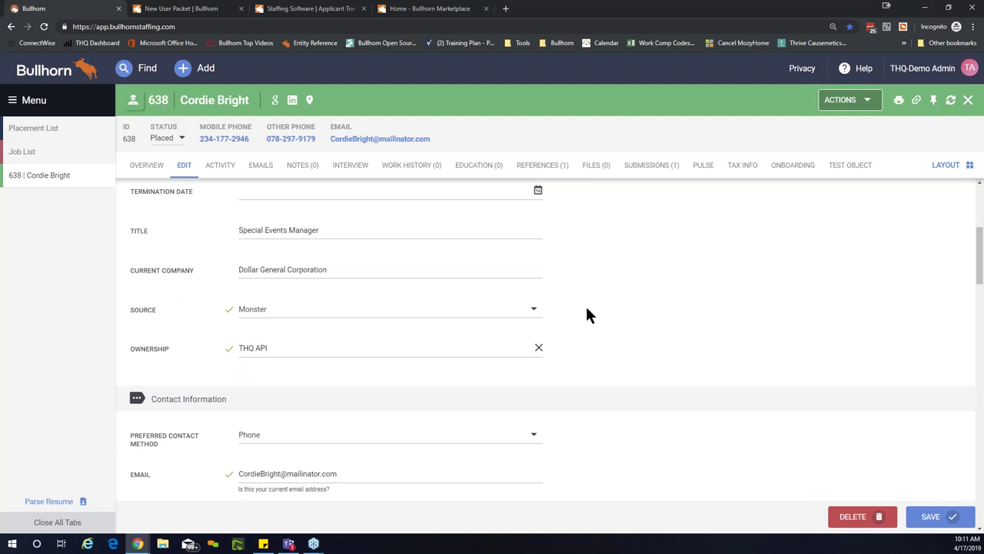
click(466, 321)
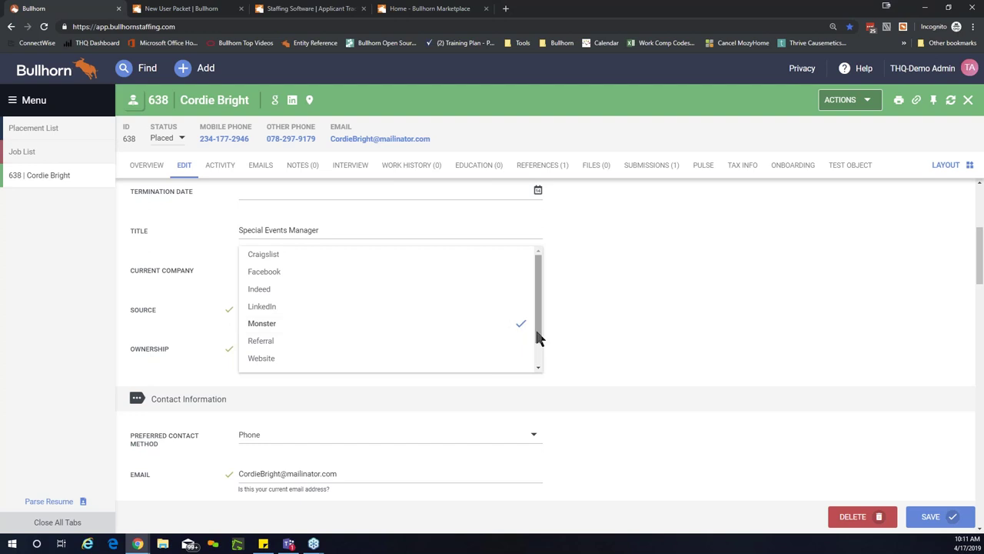
drag(541, 342, 538, 303)
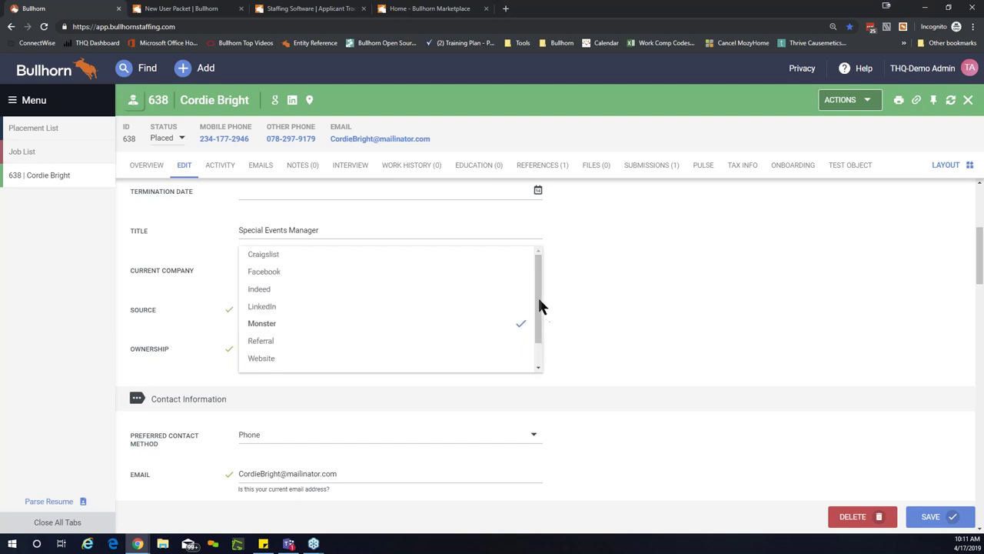
click(582, 301)
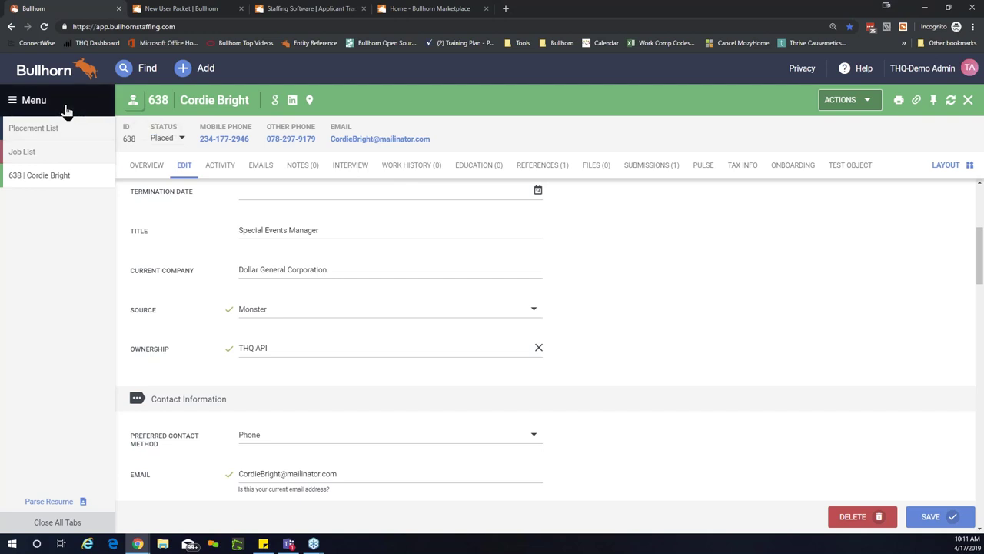
click(67, 111)
Step: Go to Admin > Field Mappings and expand the Candidate field list
click(169, 428)
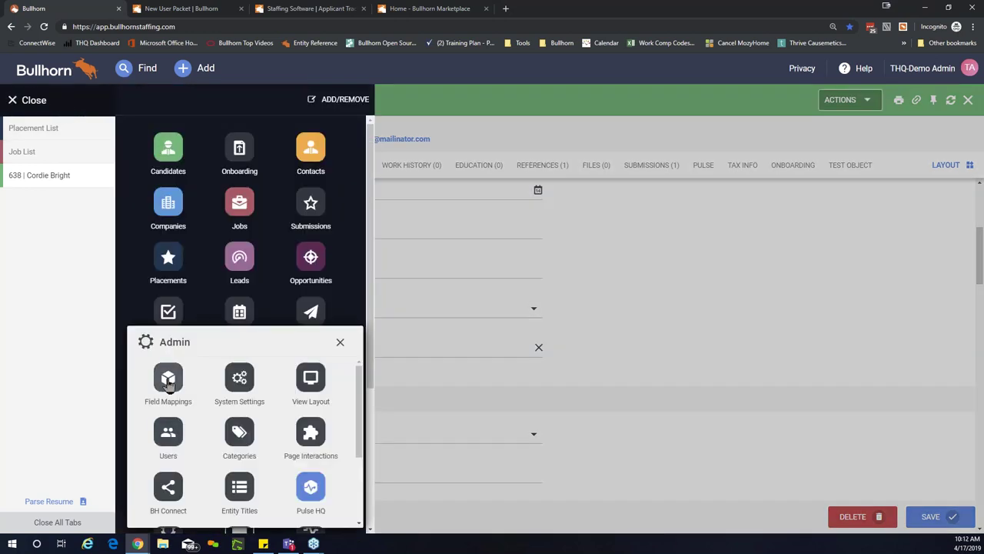
click(168, 379)
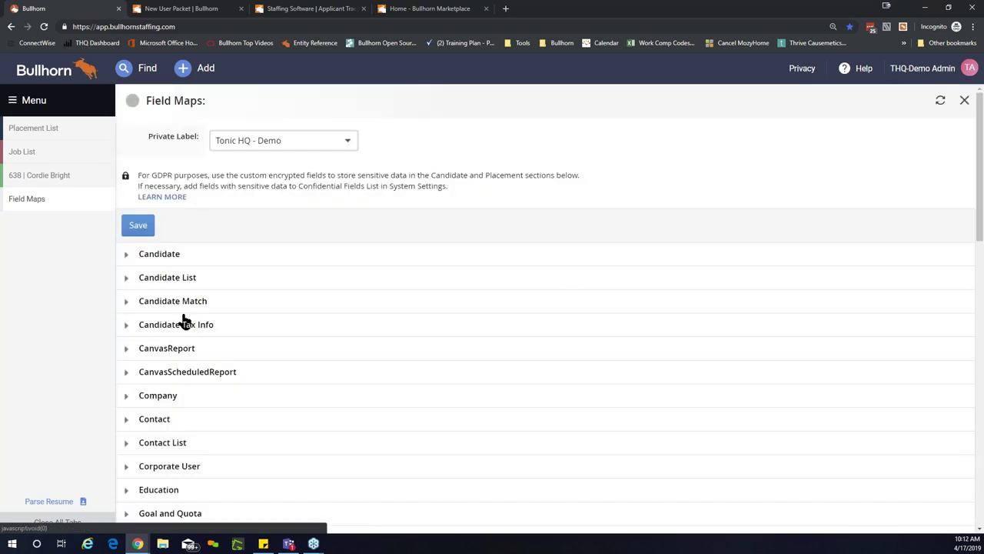
click(127, 256)
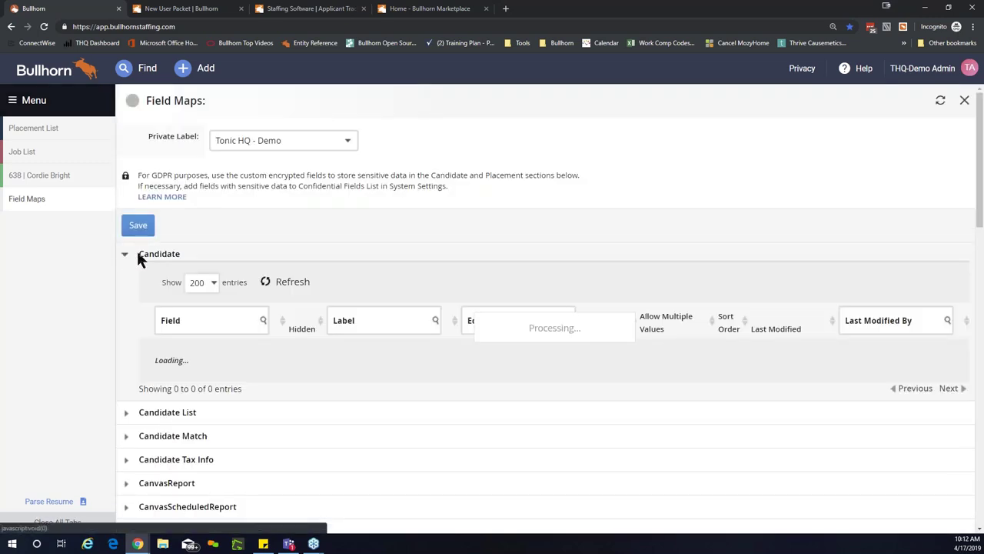
scroll(291, 331, down, 5)
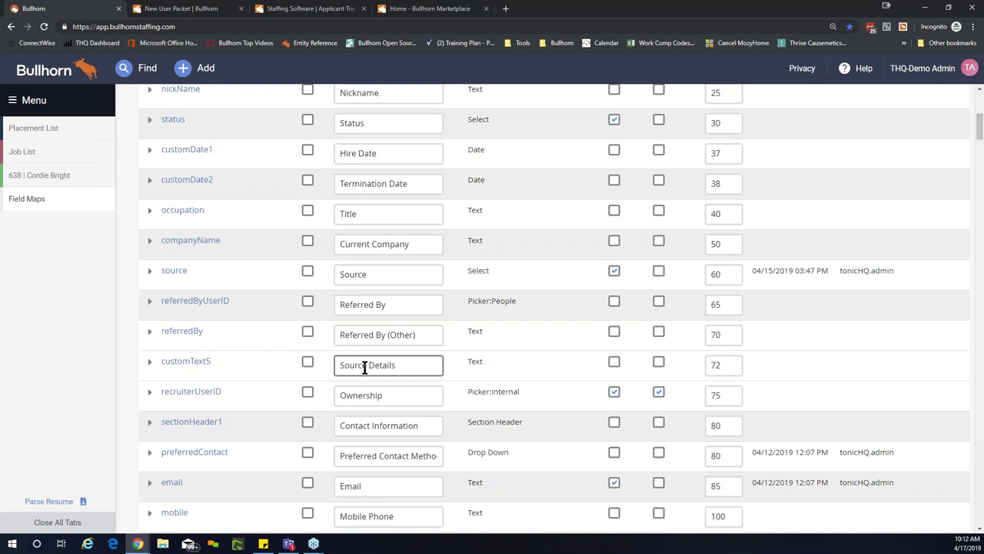
Step: Expand the source field to review its value list, hint and Referred By label
click(149, 272)
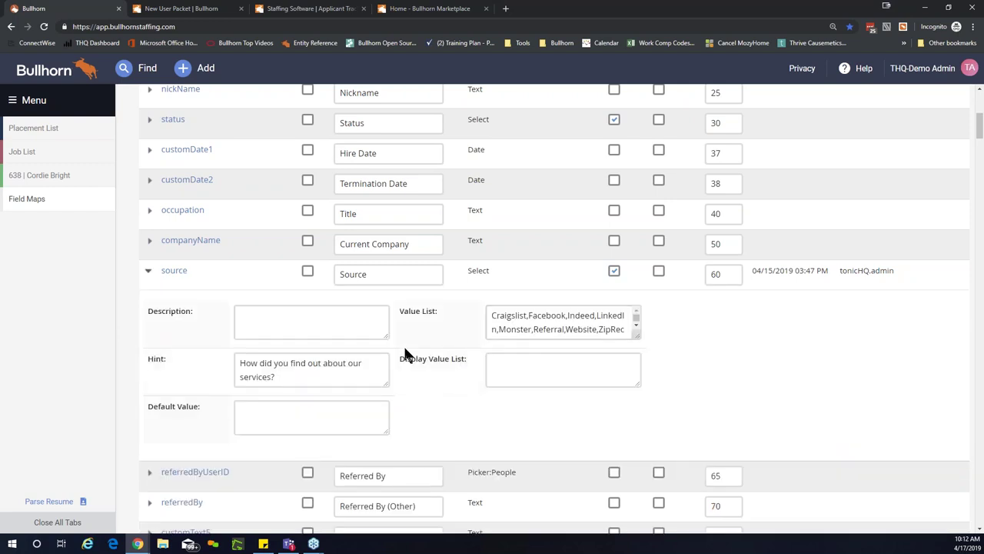
scroll(406, 356, down, 1)
scroll(369, 358, down, 1)
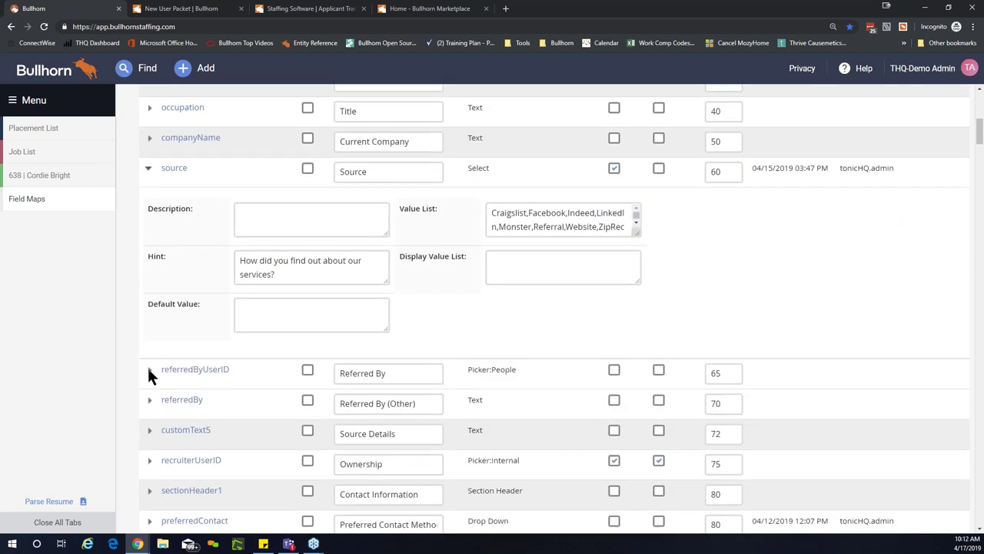
click(393, 373)
drag(394, 373, 340, 373)
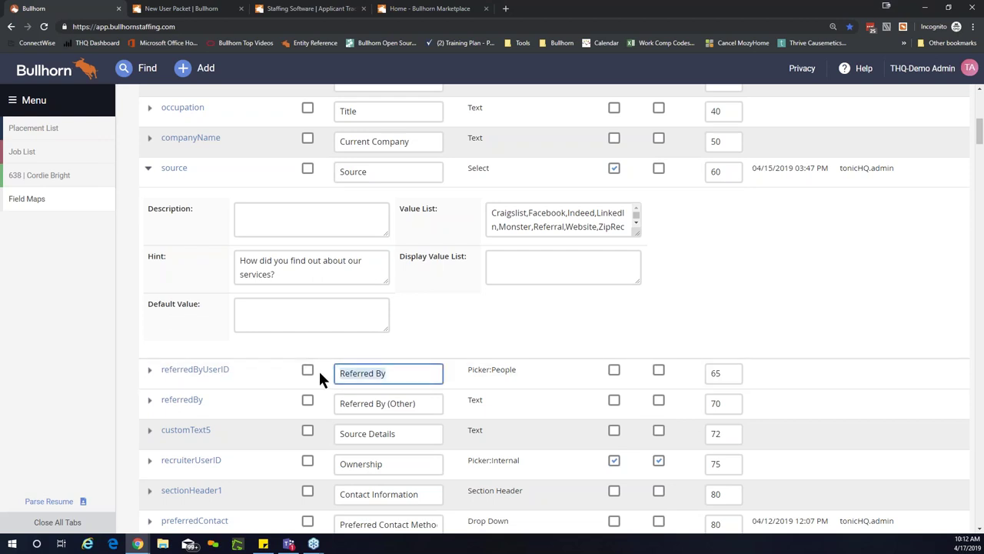
scroll(559, 375, up, 5)
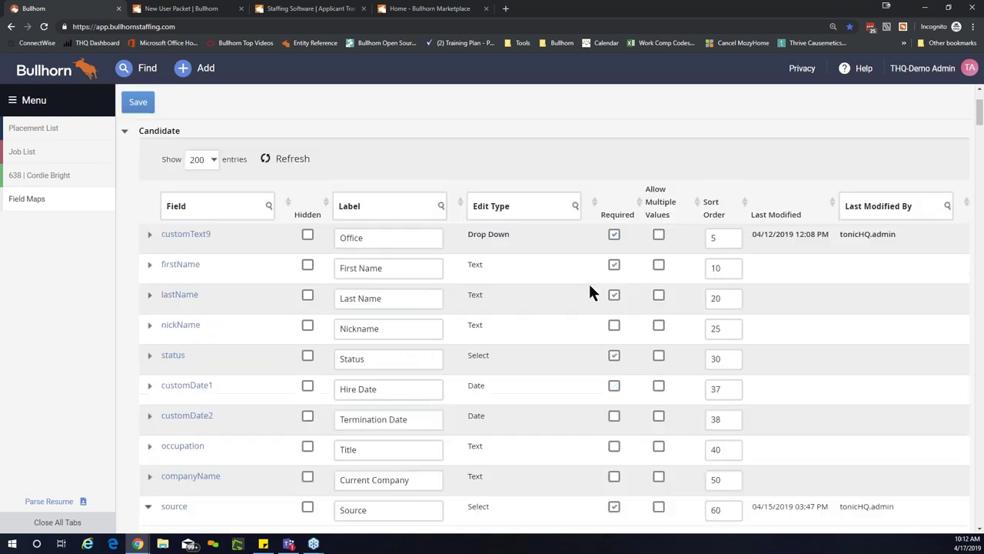
scroll(596, 293, up, 1)
scroll(603, 338, down, 3)
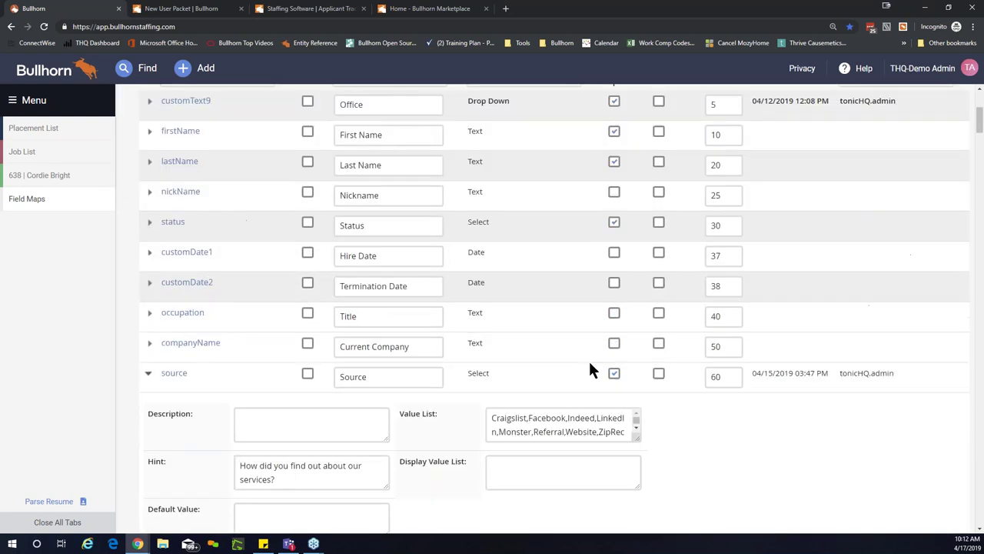
scroll(590, 370, down, 2)
scroll(562, 378, up, 1)
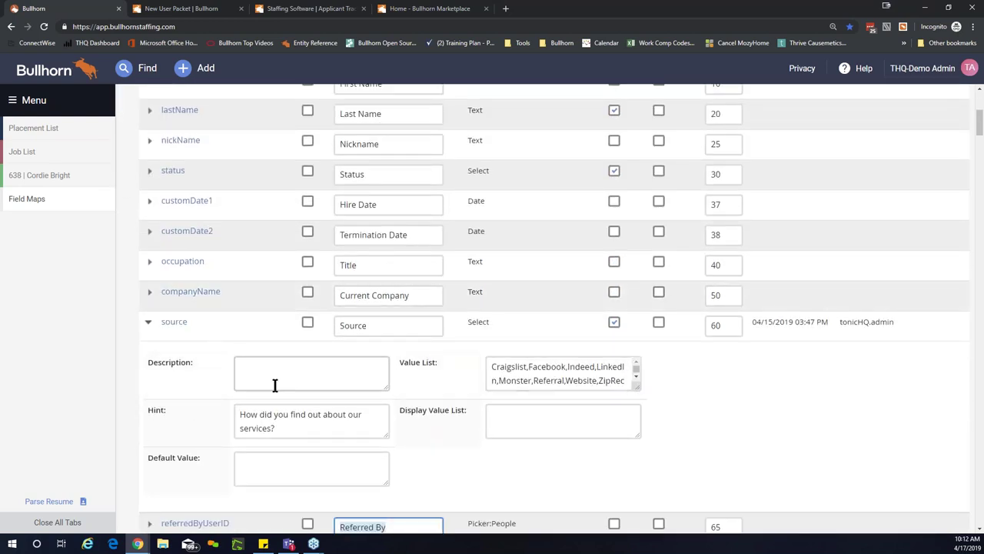
scroll(285, 364, down, 2)
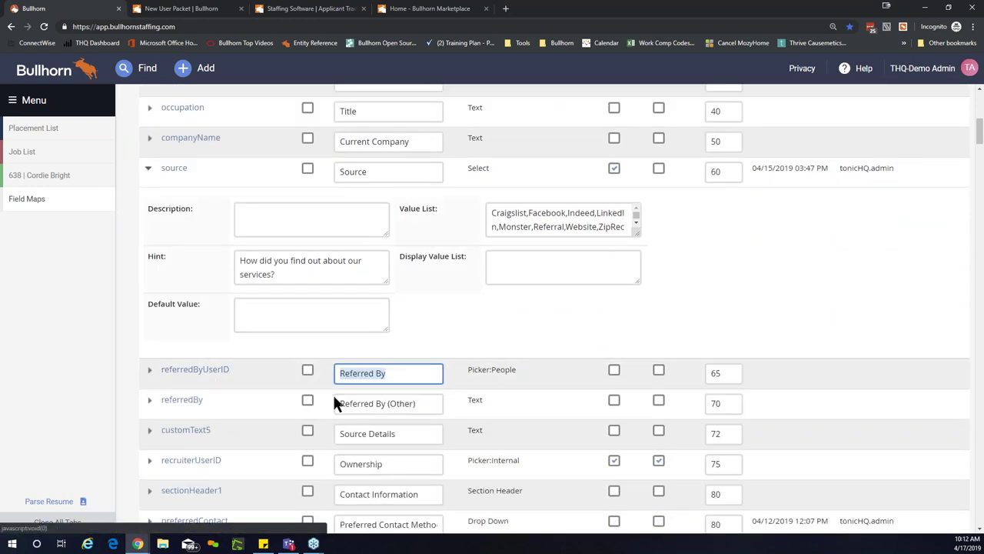
Step: Expand and collapse the customText5 Source Details field for comparison
click(149, 435)
scroll(310, 404, down, 2)
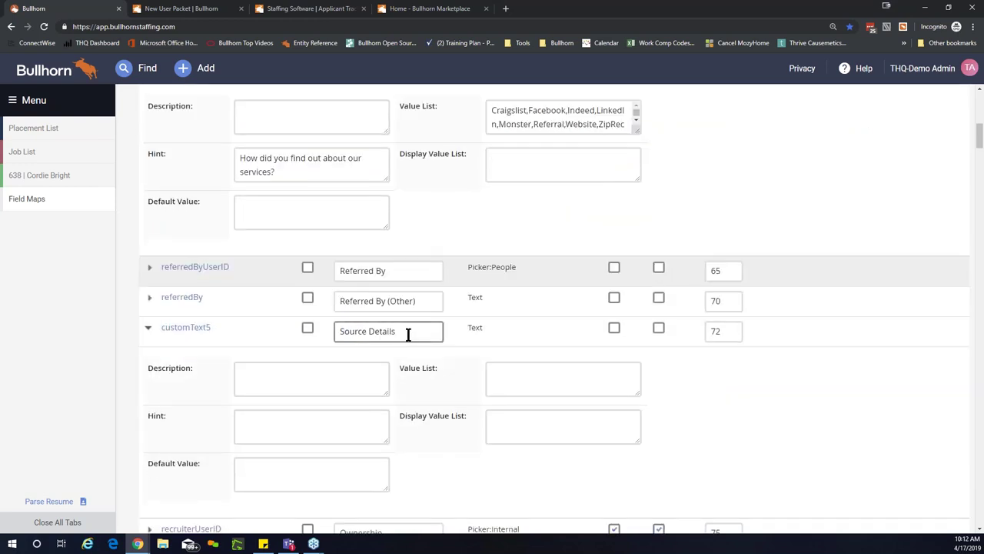
click(149, 329)
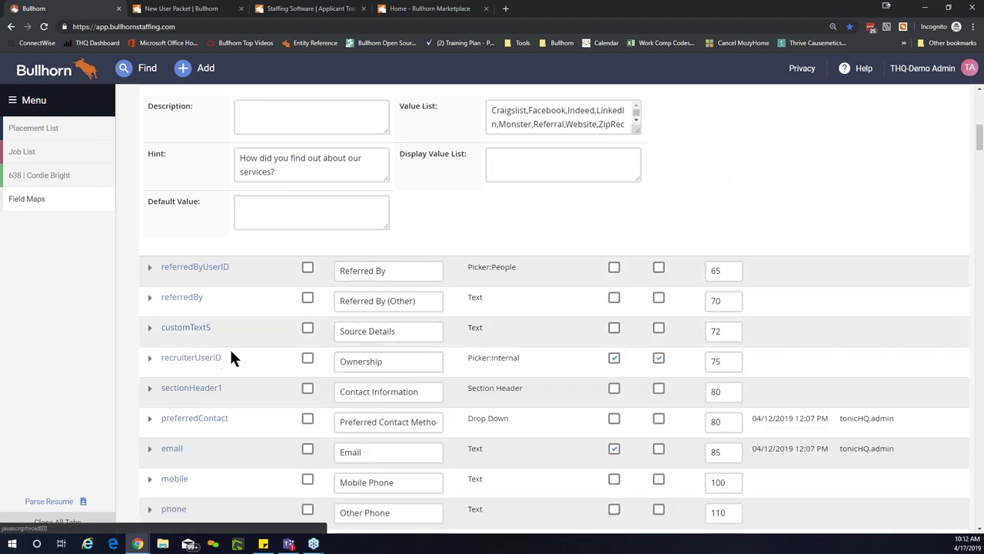
scroll(306, 294, up, 1)
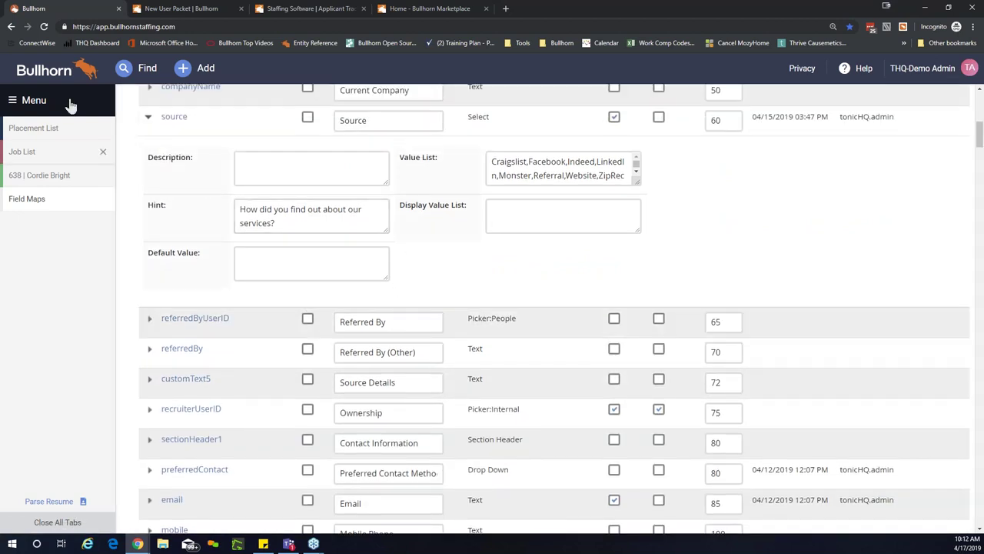
Step: Open the Candidate source field's Field Map form and scroll down to its Field Interactions
click(166, 120)
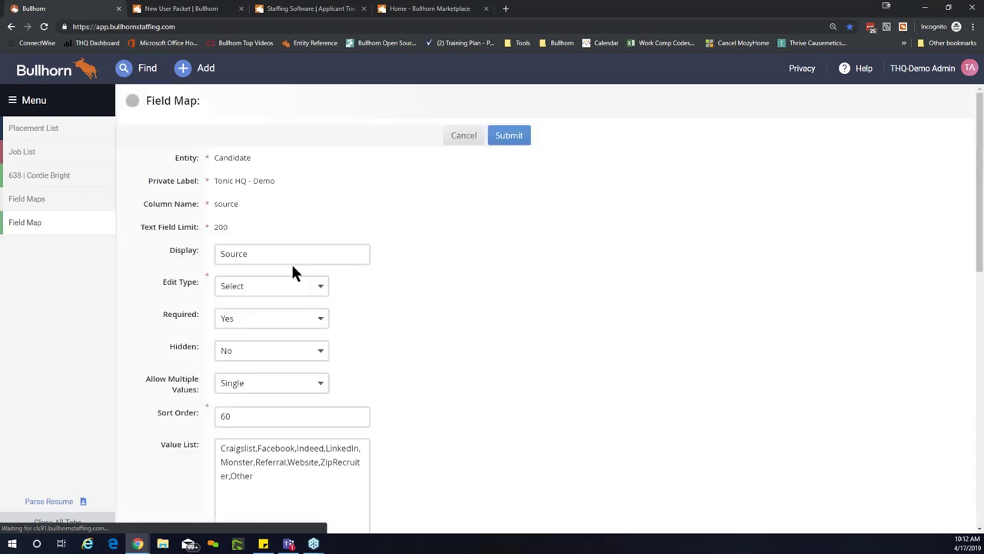
click(296, 262)
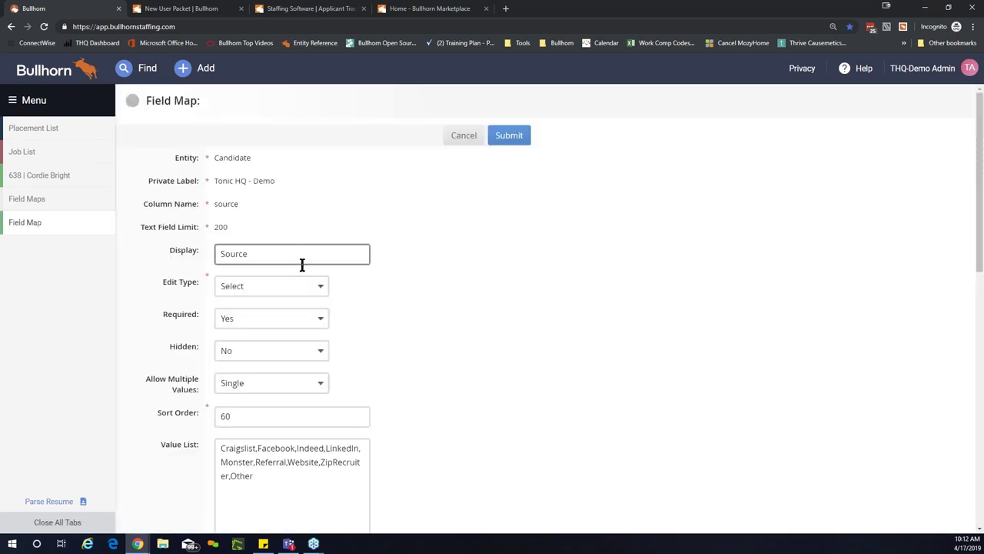
scroll(420, 331, down, 2)
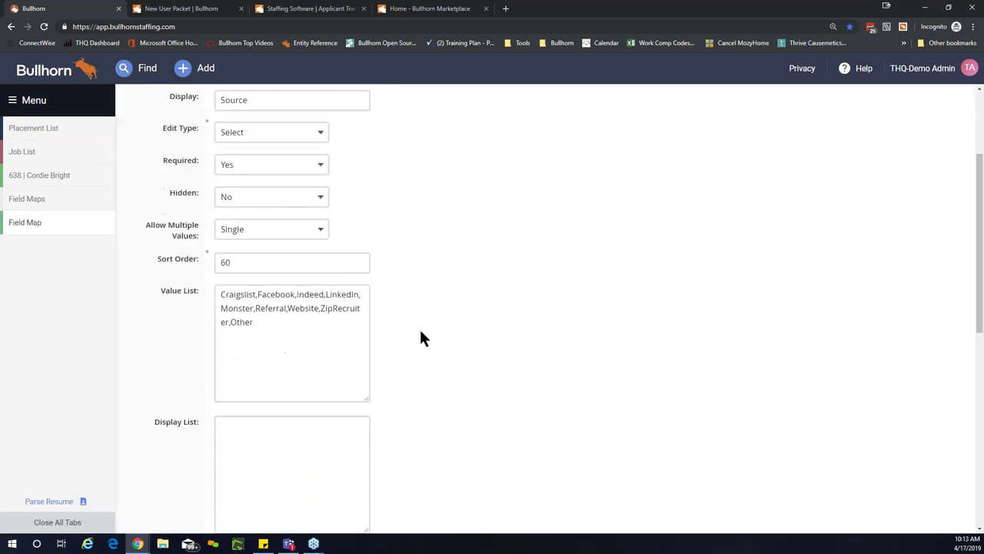
scroll(420, 338, down, 6)
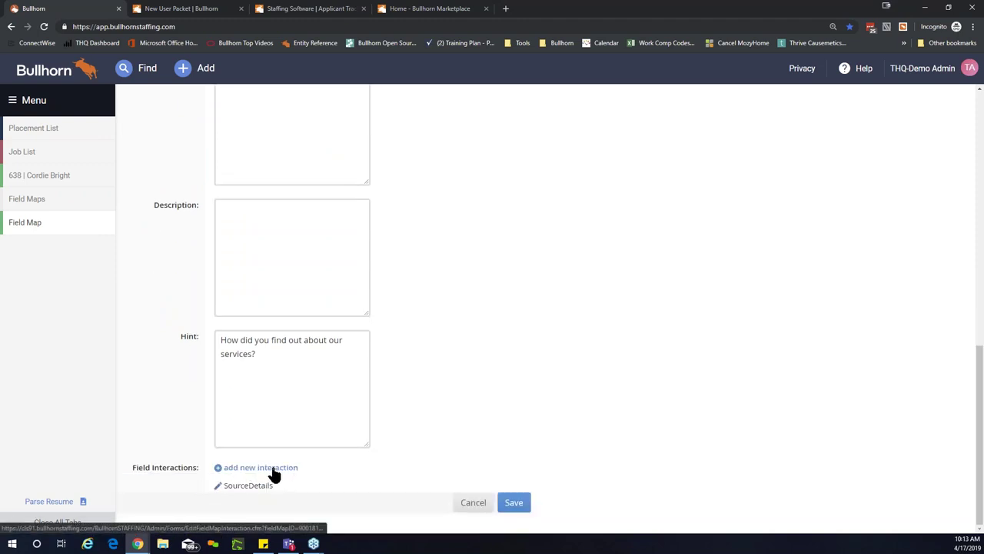
Step: Inspect the SourceDetails interaction's On Change trigger, then discard it and return to Field Maps
click(219, 486)
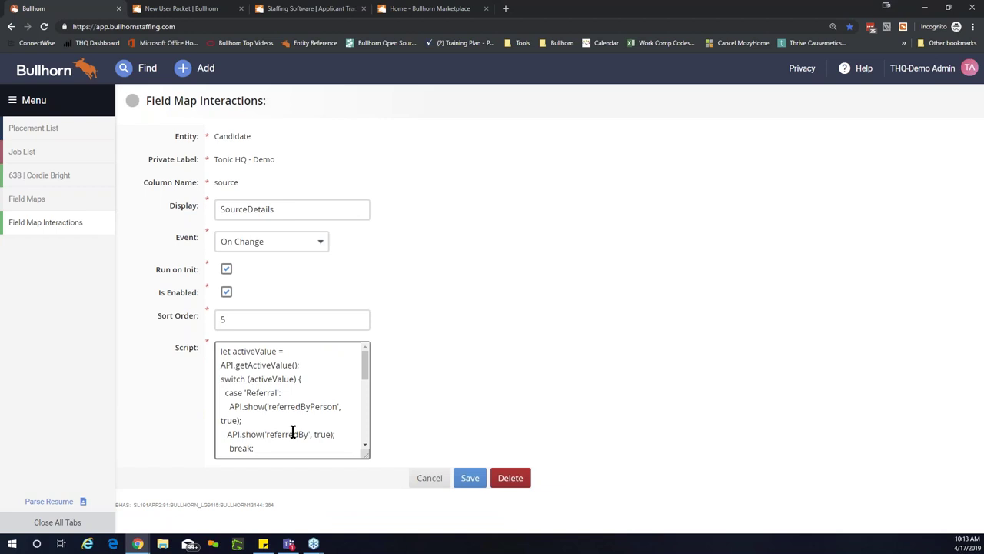
click(313, 247)
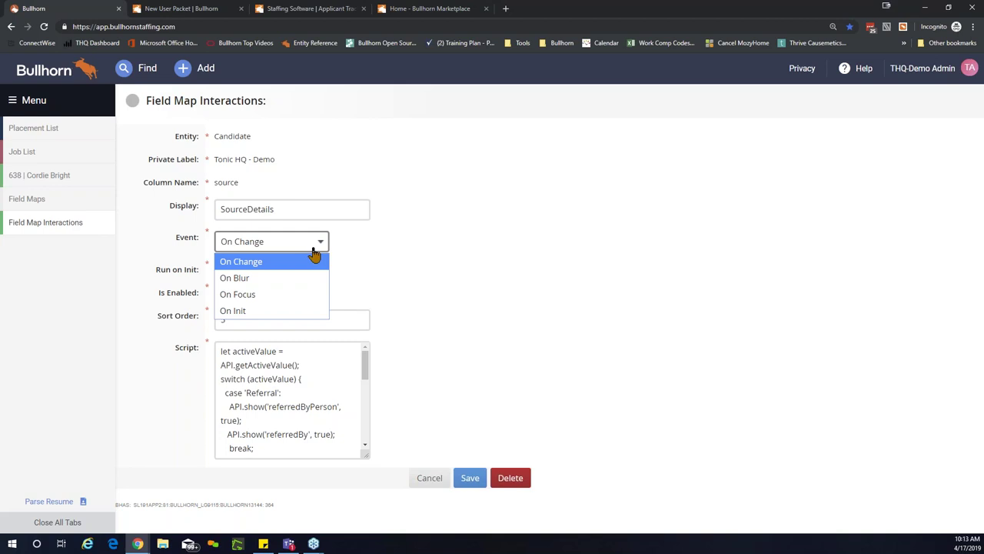
click(401, 254)
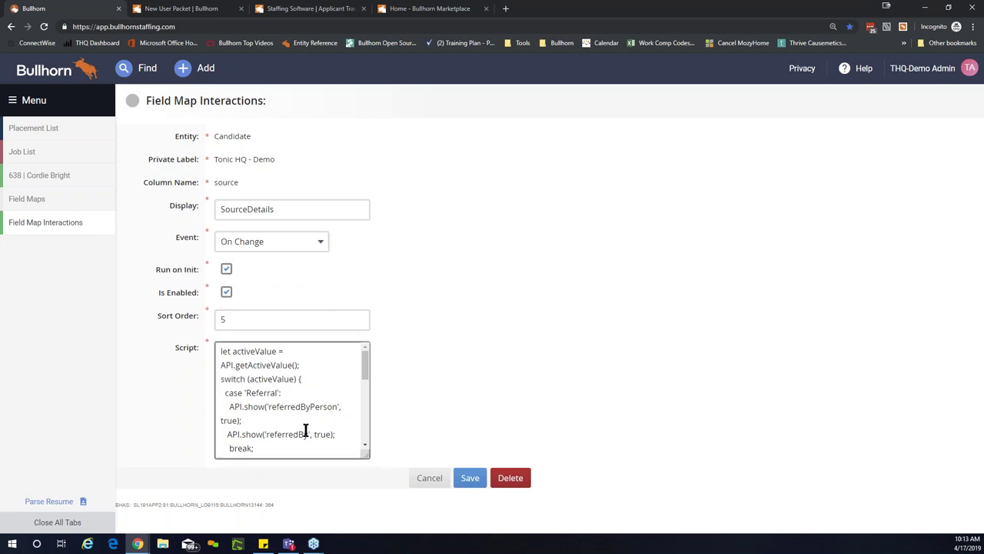
click(425, 478)
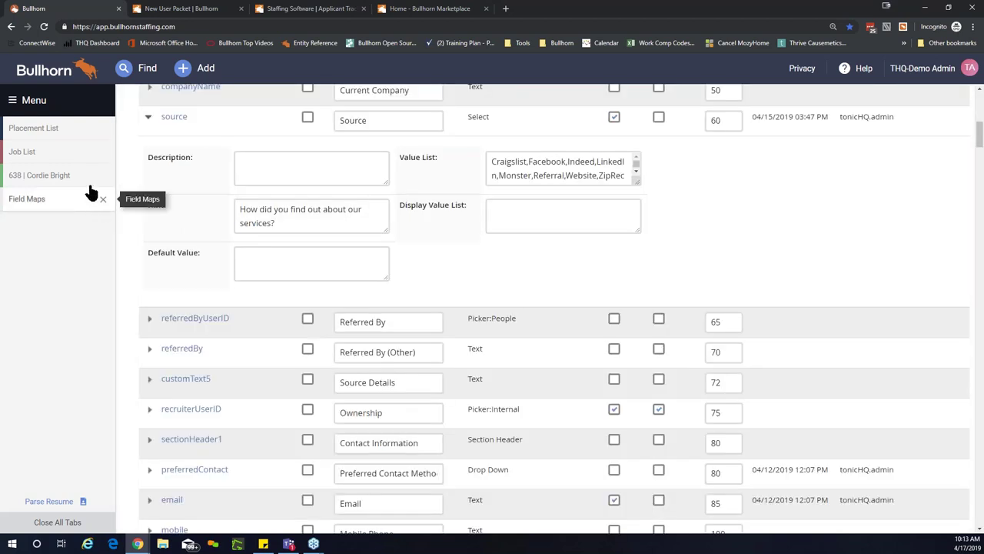
Step: Change candidate 638's Source from Monster to Other, exposing the required Source Details field
click(86, 178)
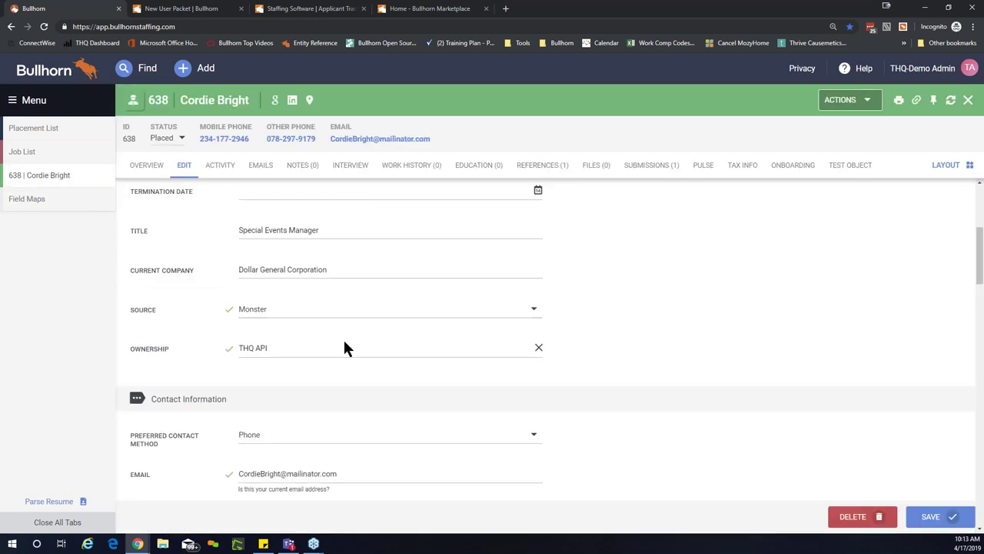
scroll(343, 345, down, 1)
scroll(365, 355, up, 2)
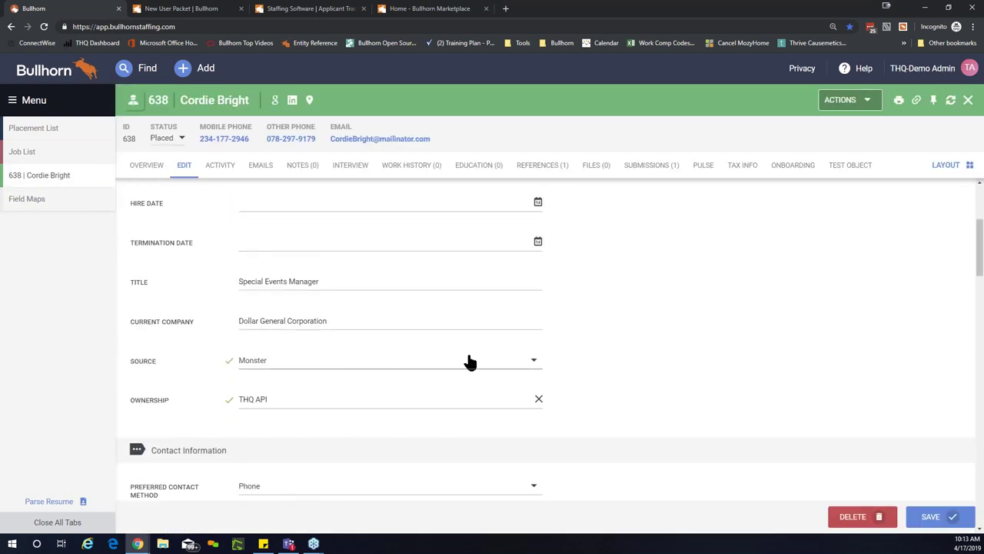
click(530, 367)
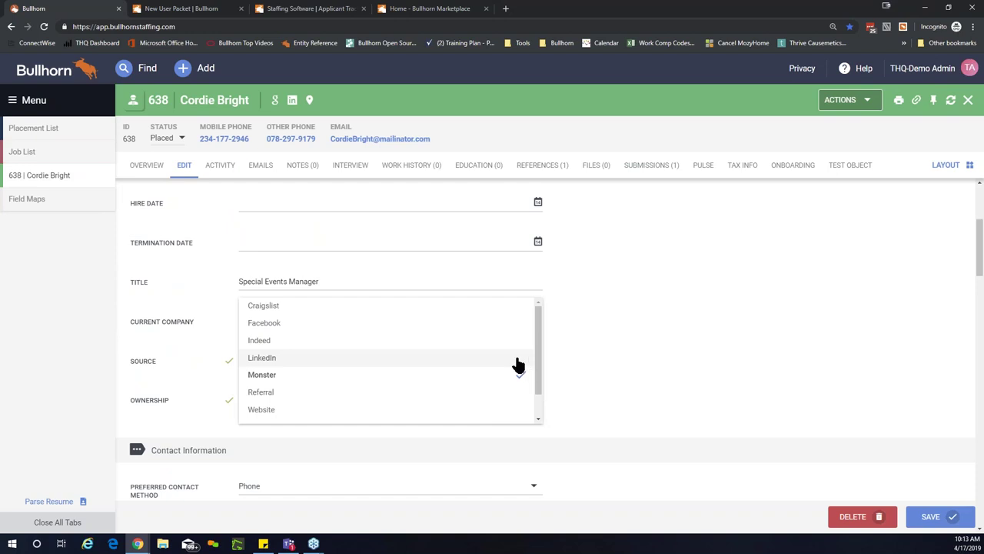
scroll(428, 346, down, 1)
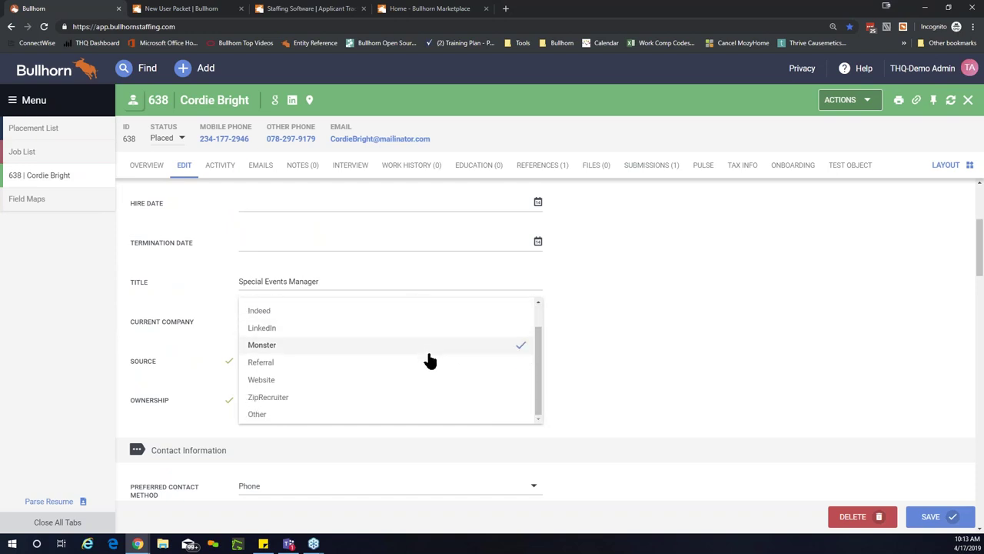
click(294, 419)
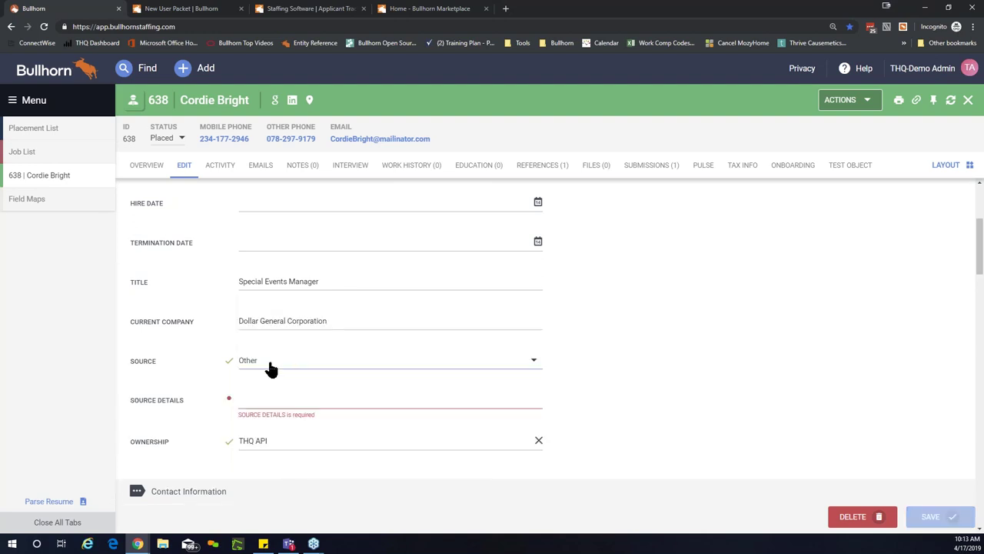
click(253, 401)
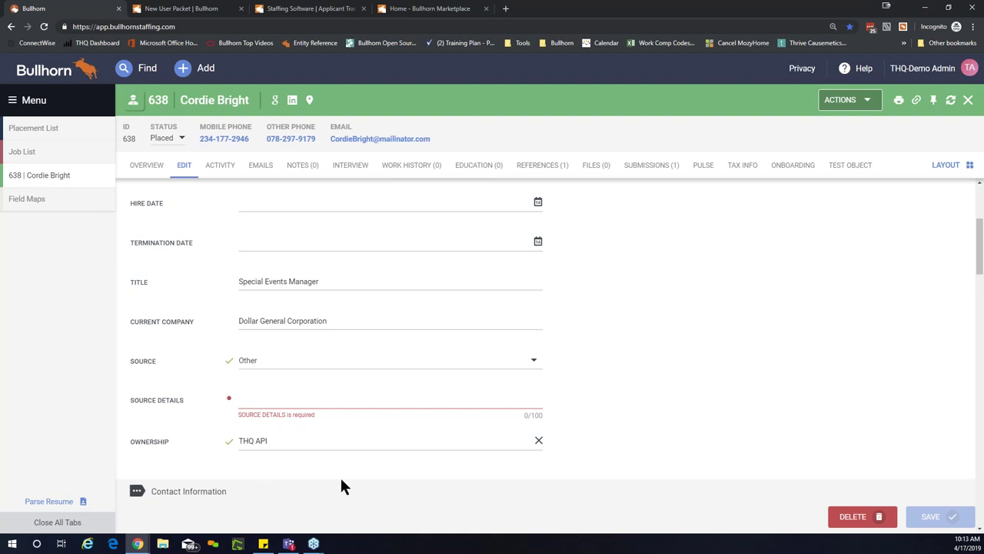
scroll(270, 398, down, 1)
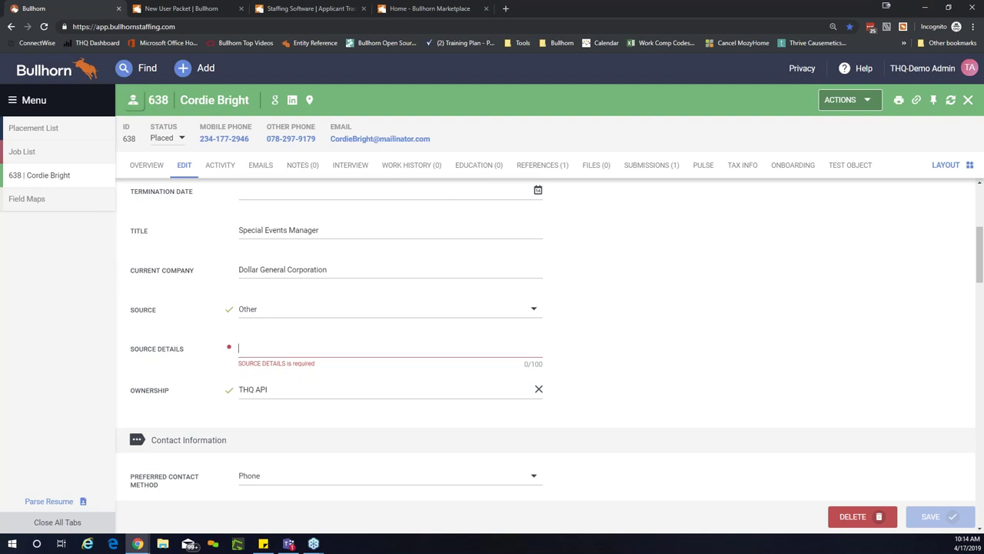
Step: Enter 'Chamber of Commerce' in Source Details and reconfirm Other as the Source
click(276, 347)
text(Chamb)
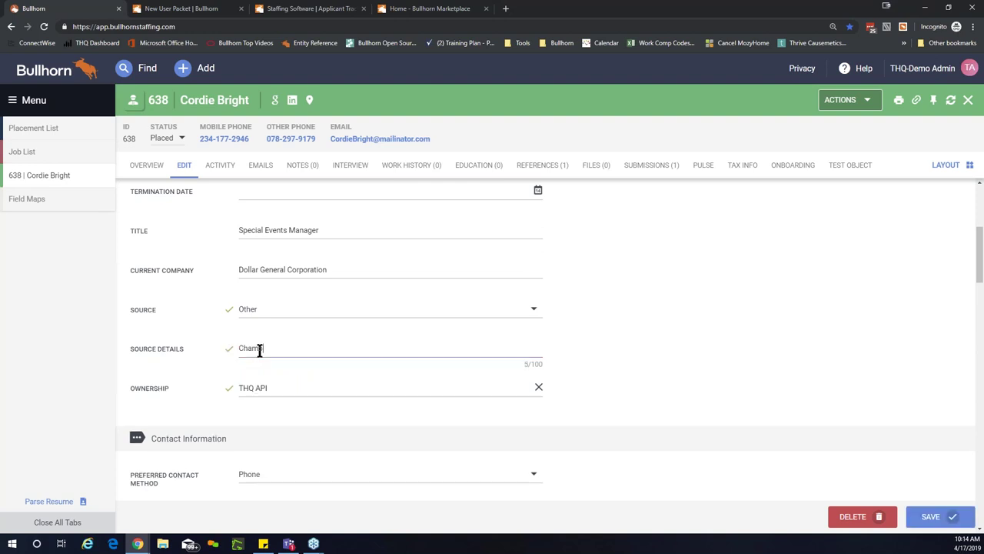
text(er of Commerce)
key(ctrl+a)
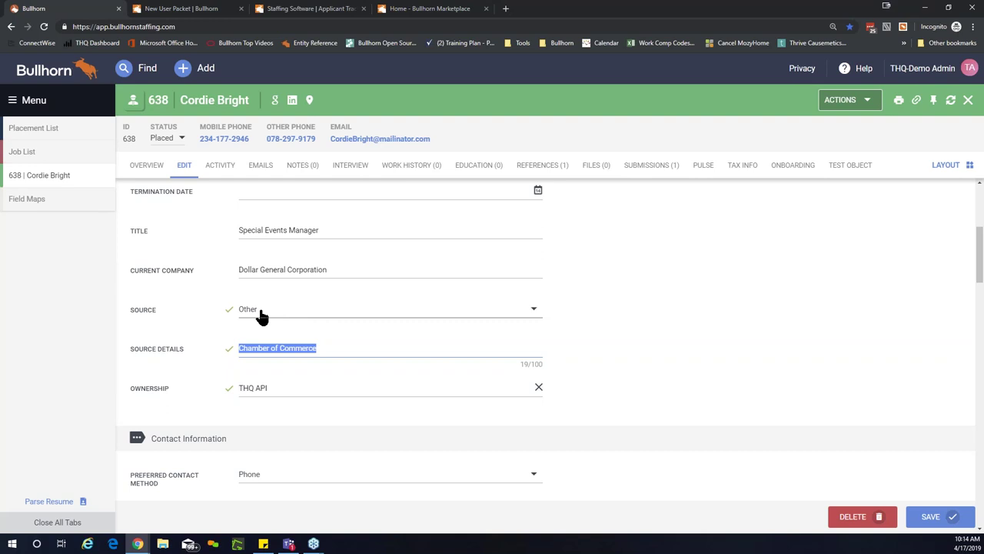
click(263, 312)
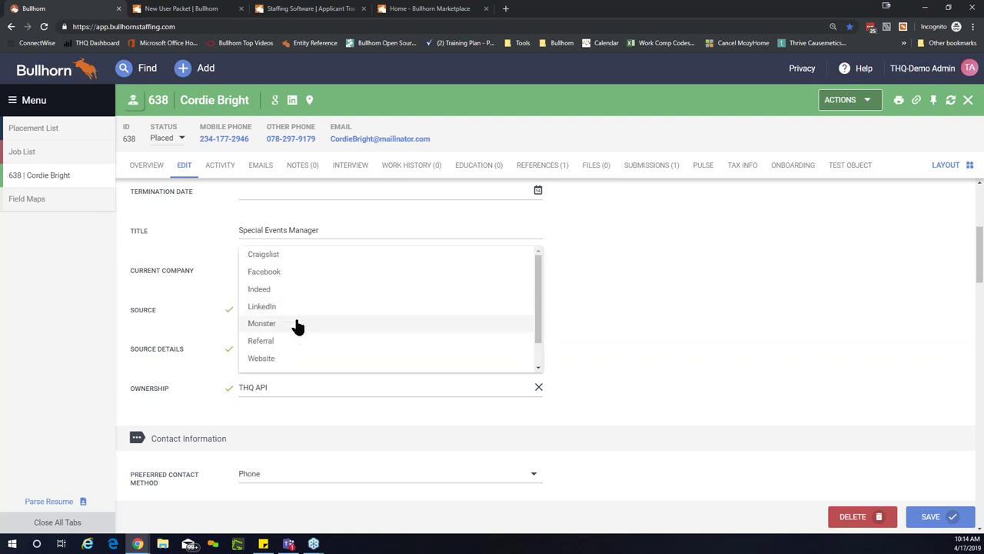
scroll(369, 323, down, 2)
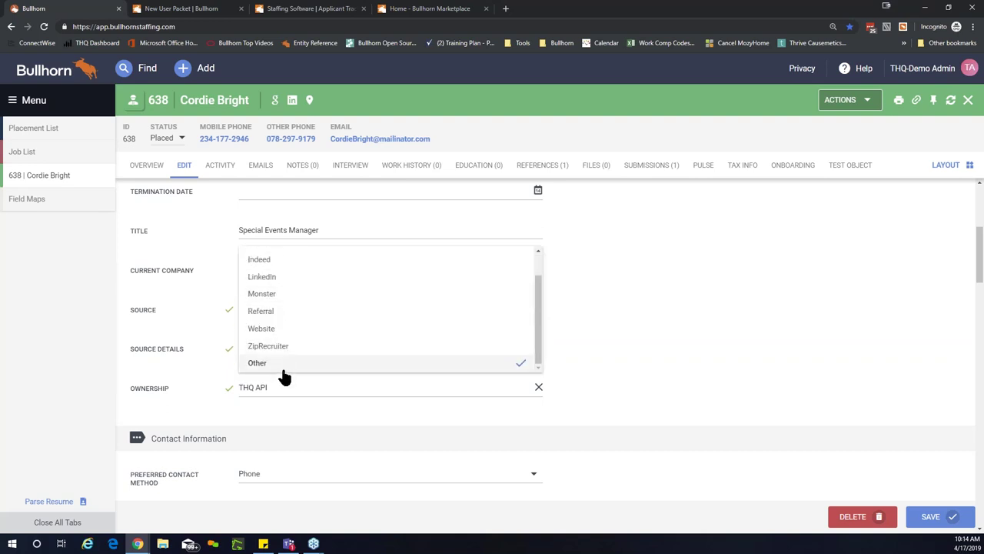
click(408, 366)
click(311, 354)
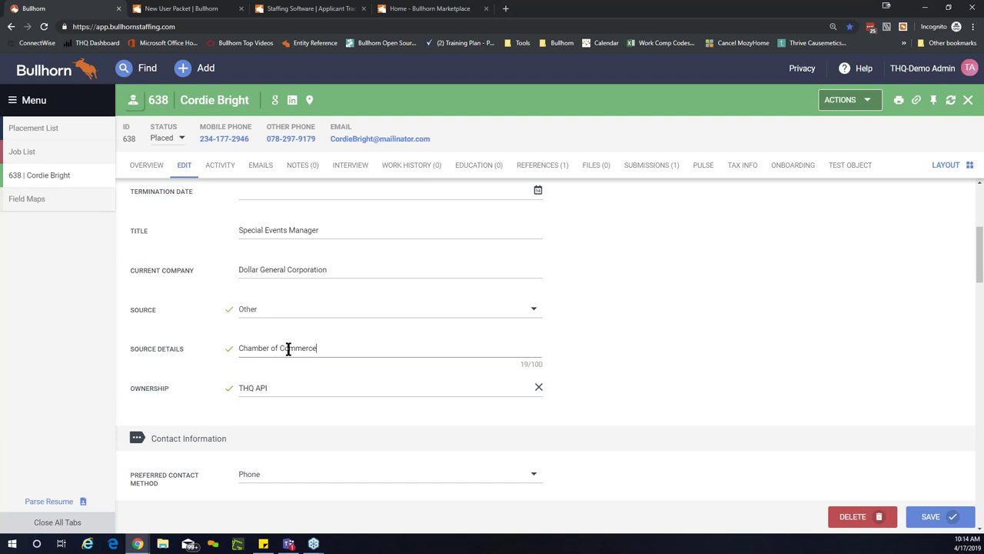
drag(285, 346, 210, 346)
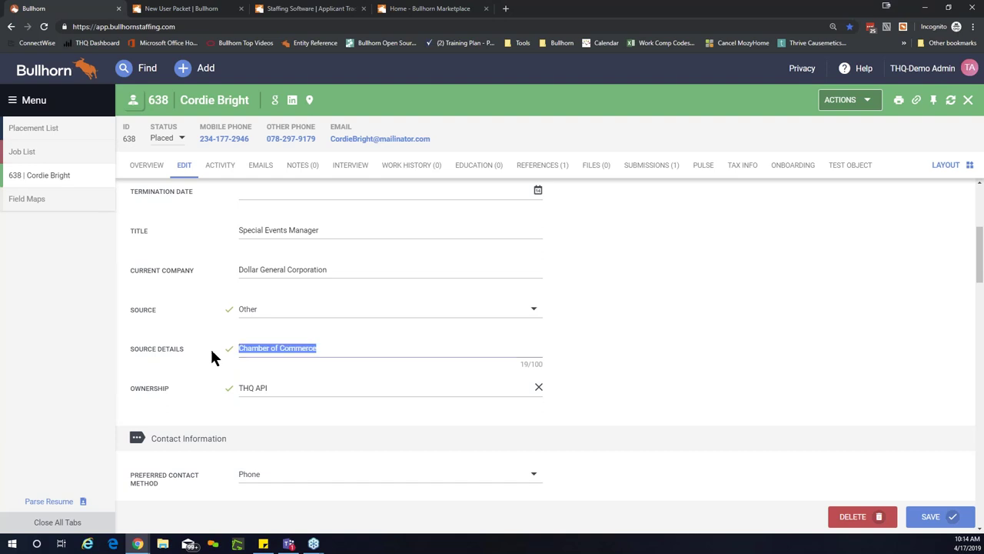
Step: Switch the Source to Facebook, then to Referral, revealing the Referred By fields
click(505, 318)
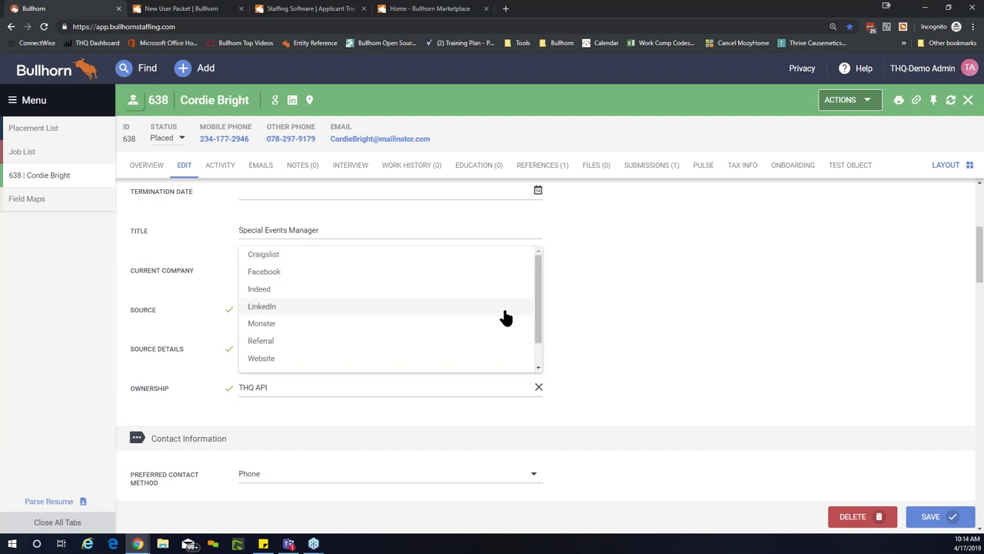
click(315, 279)
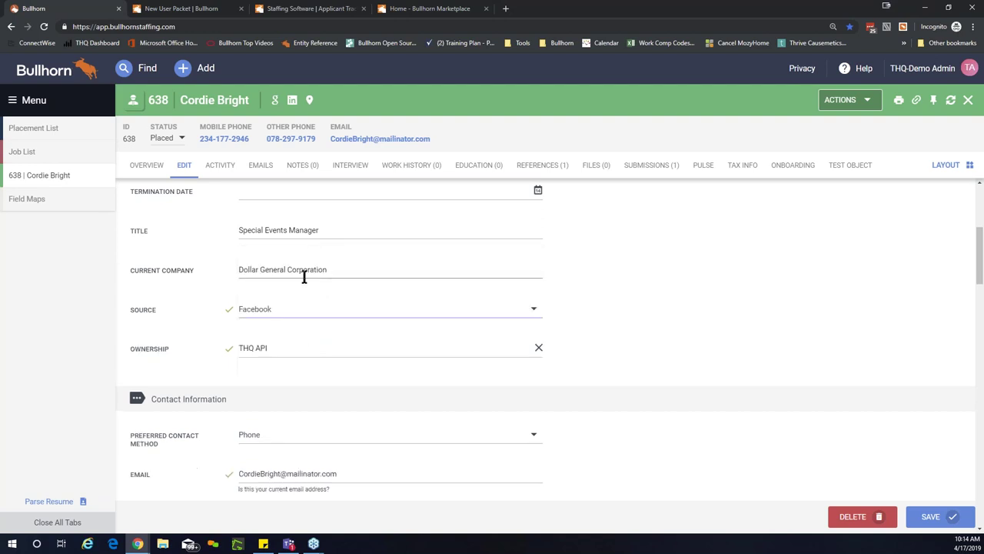
click(530, 315)
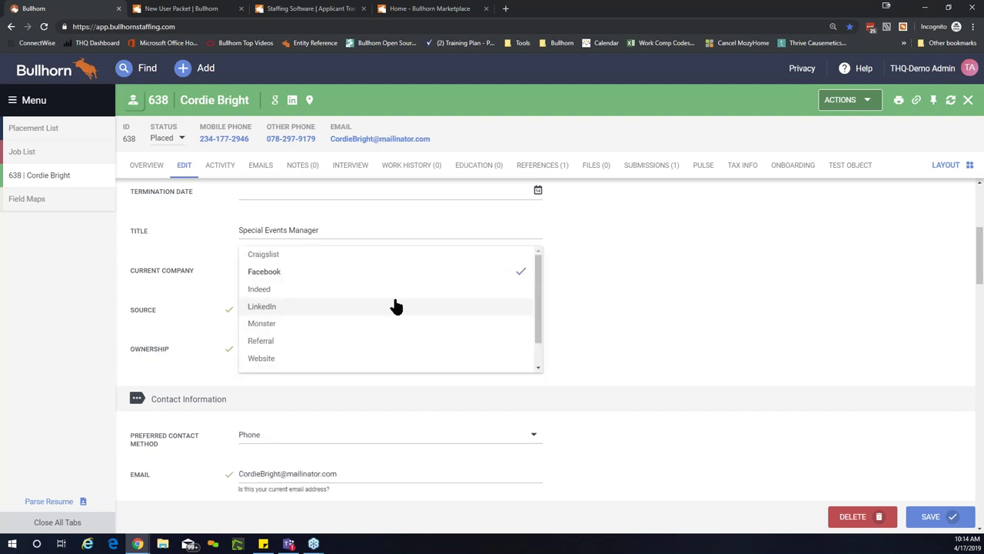
click(326, 343)
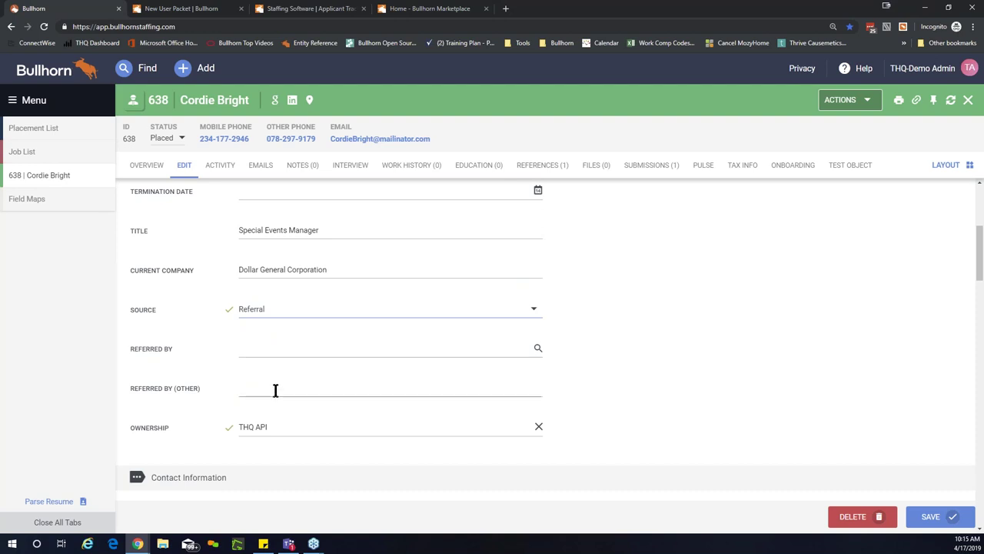
click(282, 348)
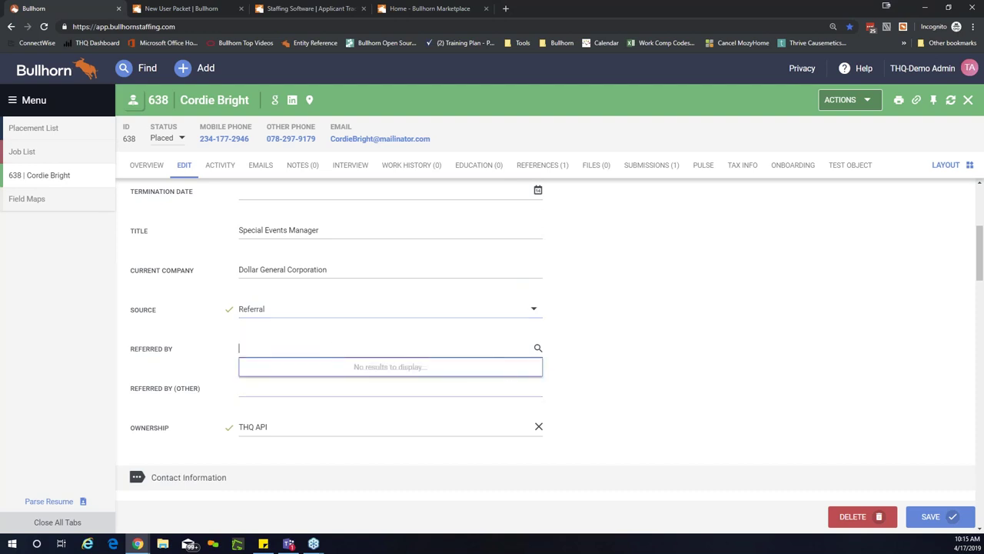
Step: Search Referred By for 'test', then 'th', and pick a different existing contact as referrer
text(test)
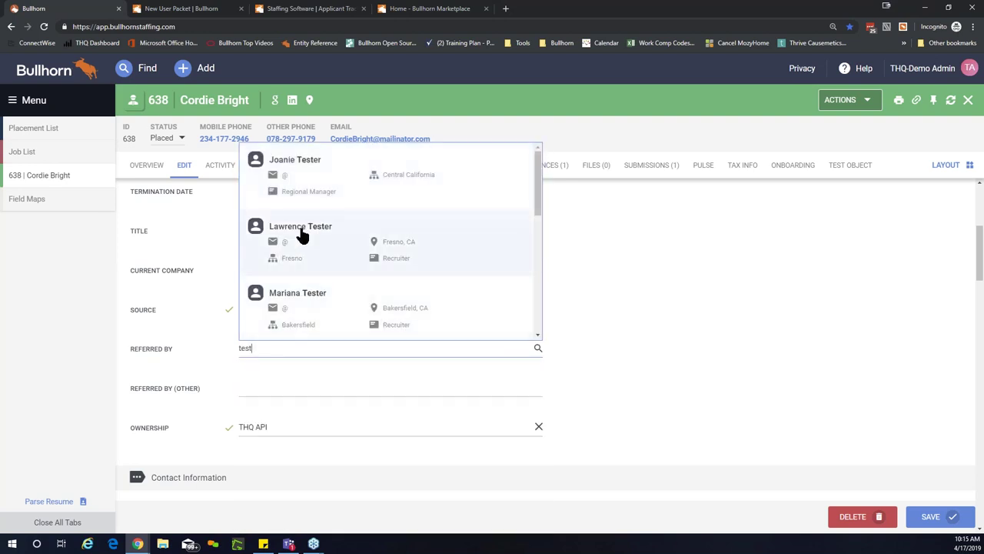
click(301, 234)
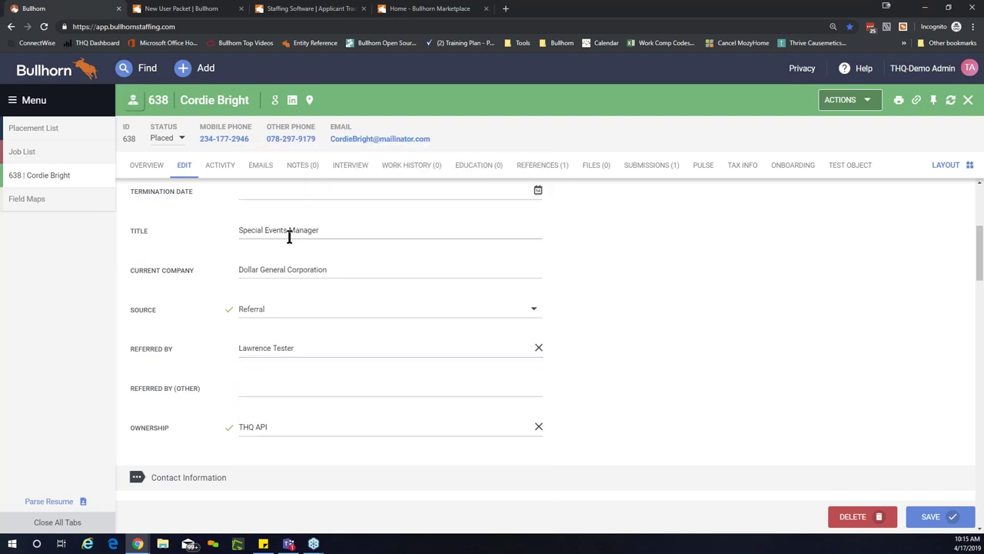
click(290, 348)
text(test)
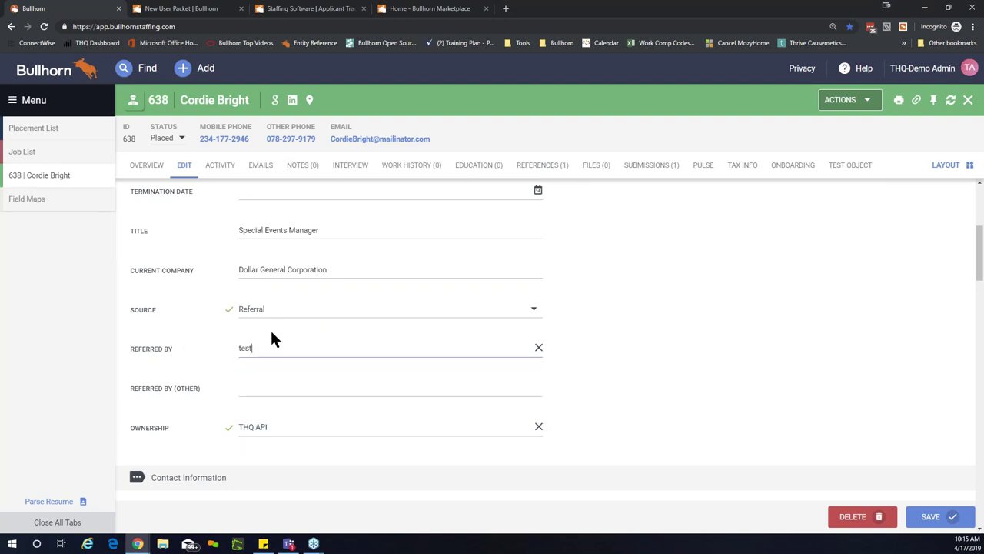
key(ctrl+a)
text(th)
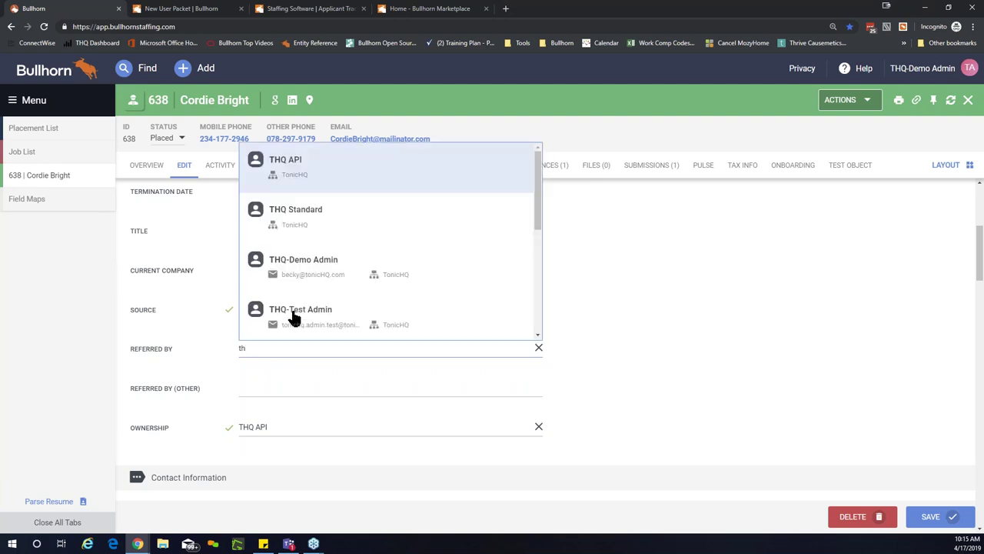
scroll(380, 231, down, 3)
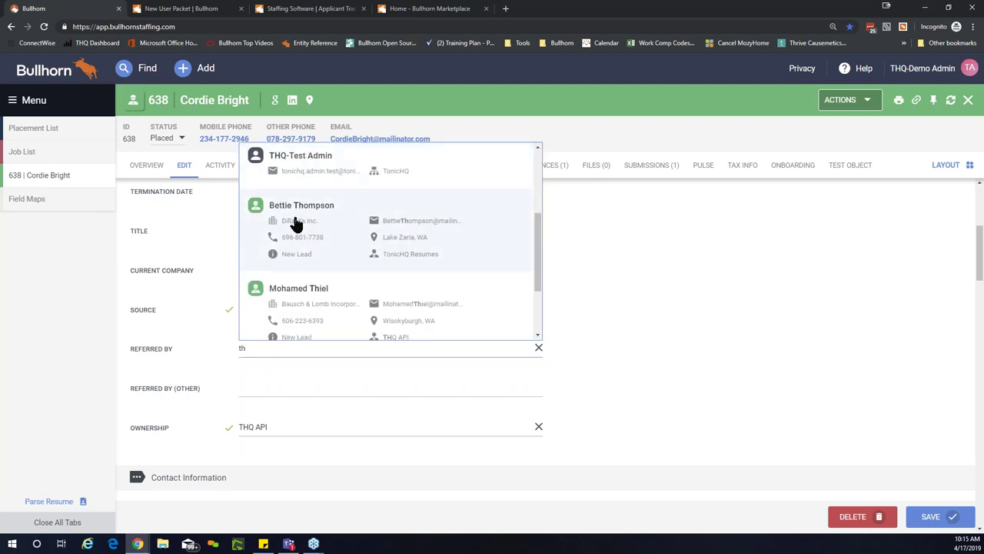
click(297, 223)
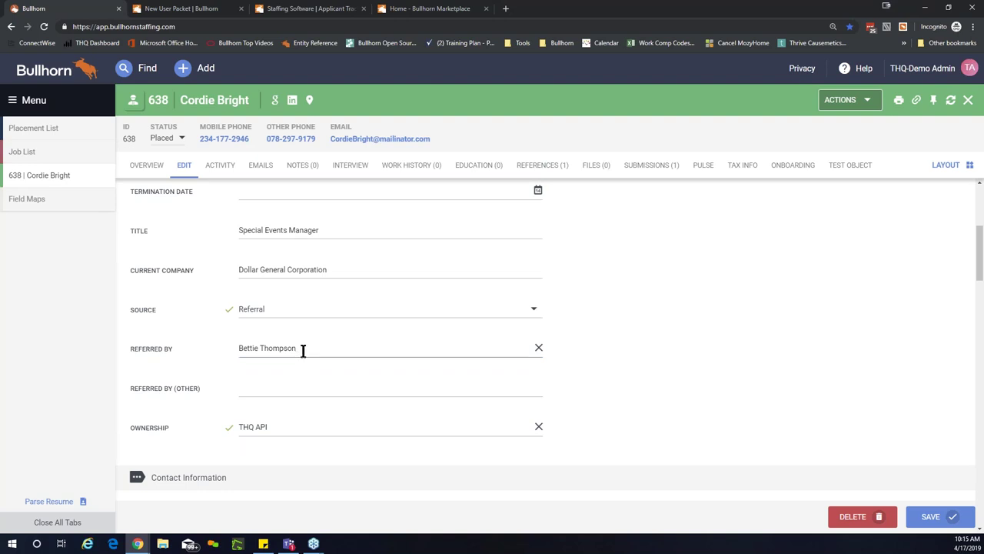
click(272, 390)
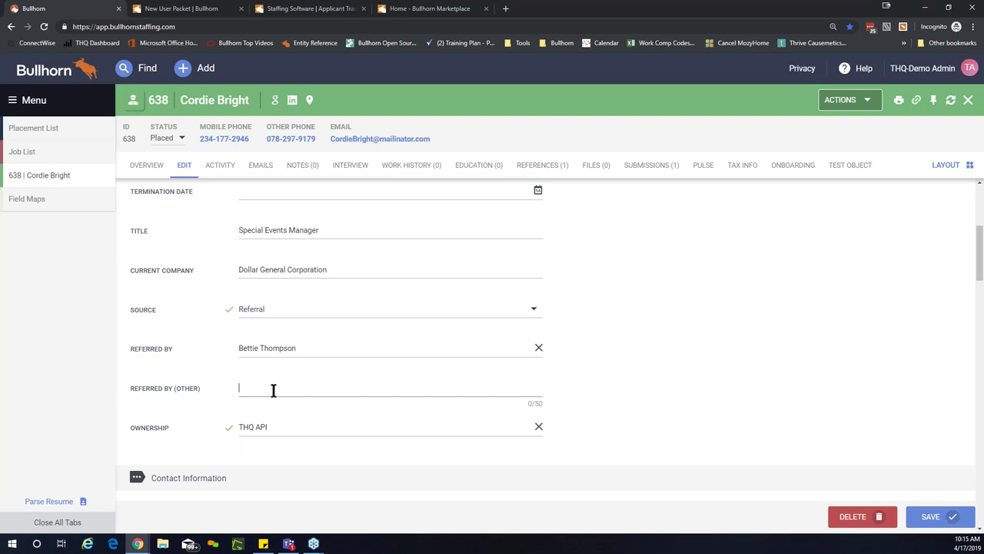
Step: Delete the Referred By value, dismiss the empty results and return to the top of the form
key(shift+Tab)
key(BackSpace)
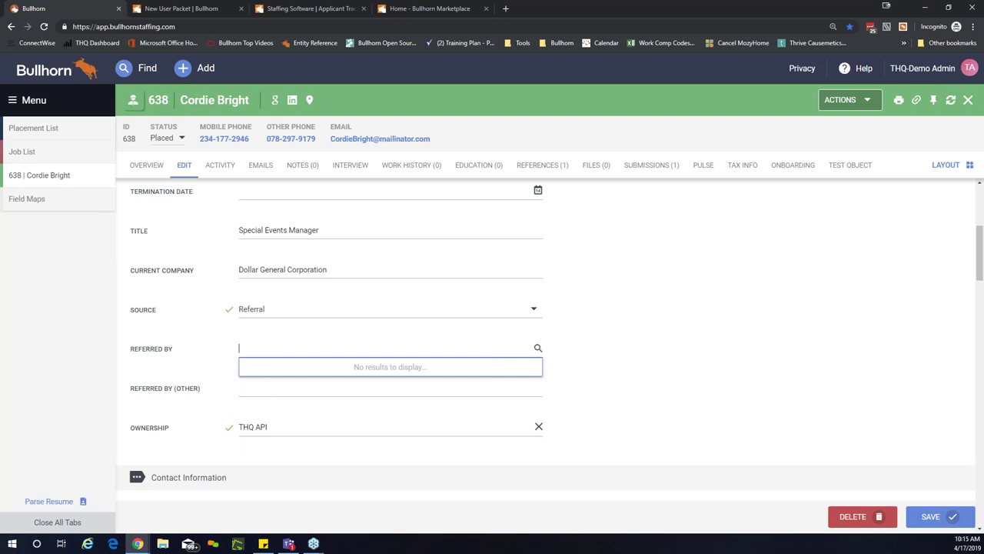
click(633, 323)
scroll(634, 322, up, 3)
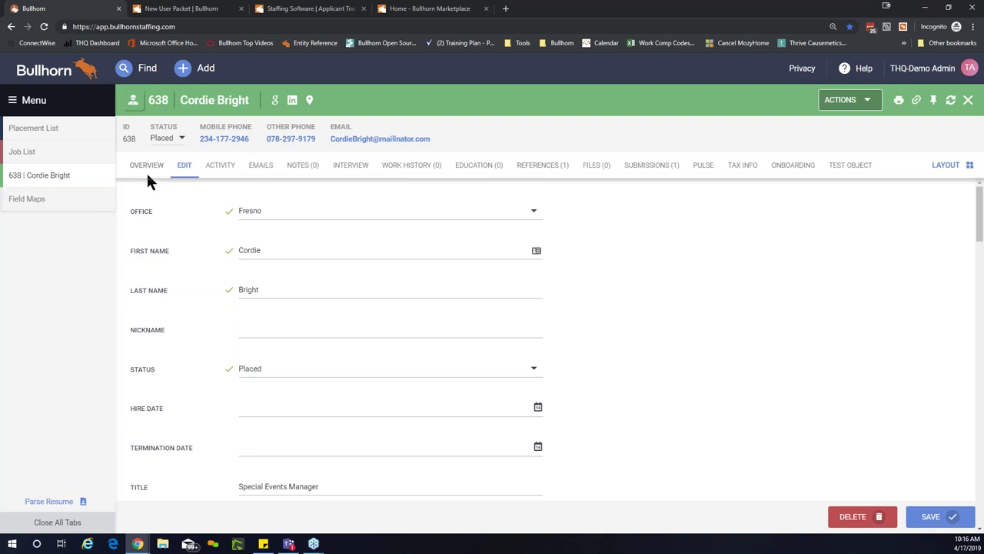
Step: Go to candidate 638's Interview tab and begin a new interview with Add Interview
click(346, 168)
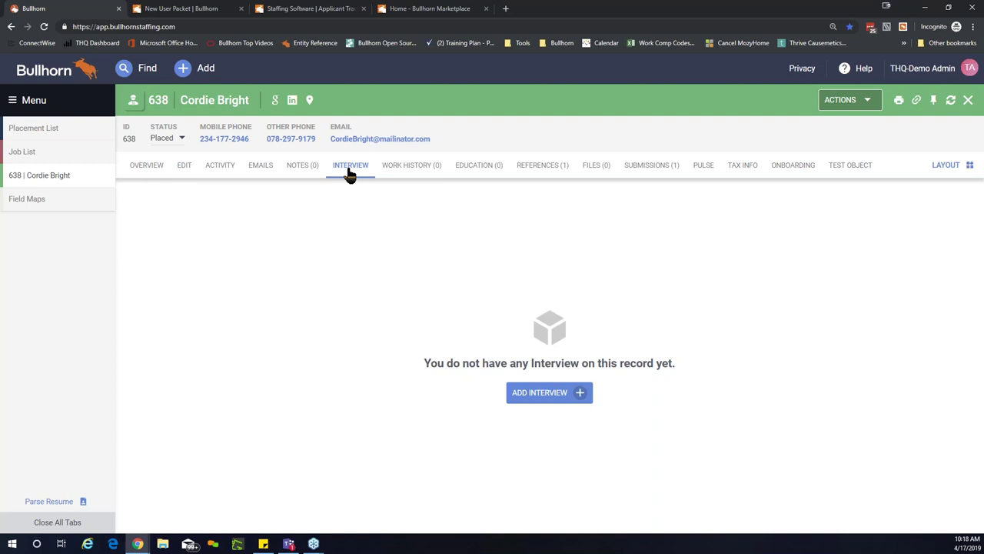
click(521, 399)
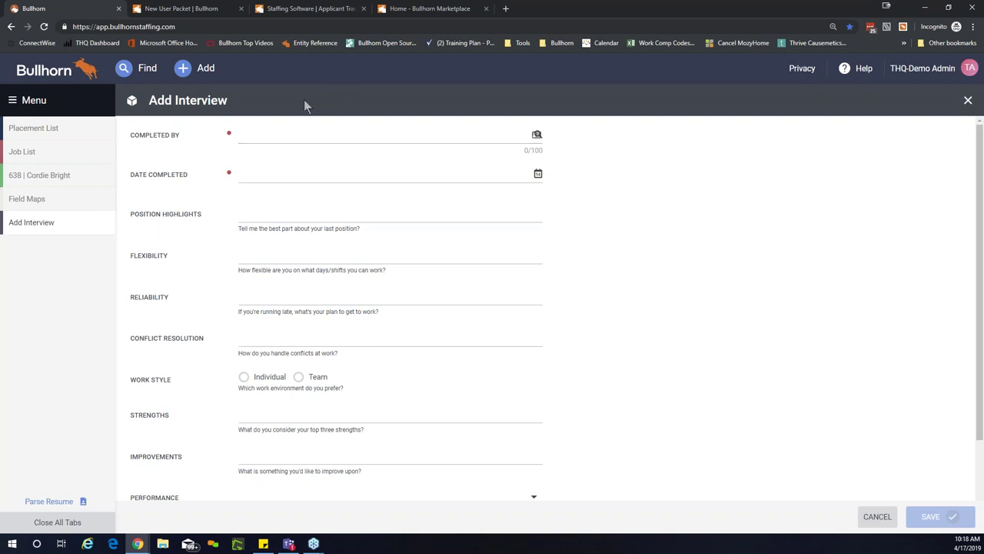
Step: Set Completed By to the demo admin user found with 'thq' and Date Completed to 04/17/2019
click(340, 133)
text(thq)
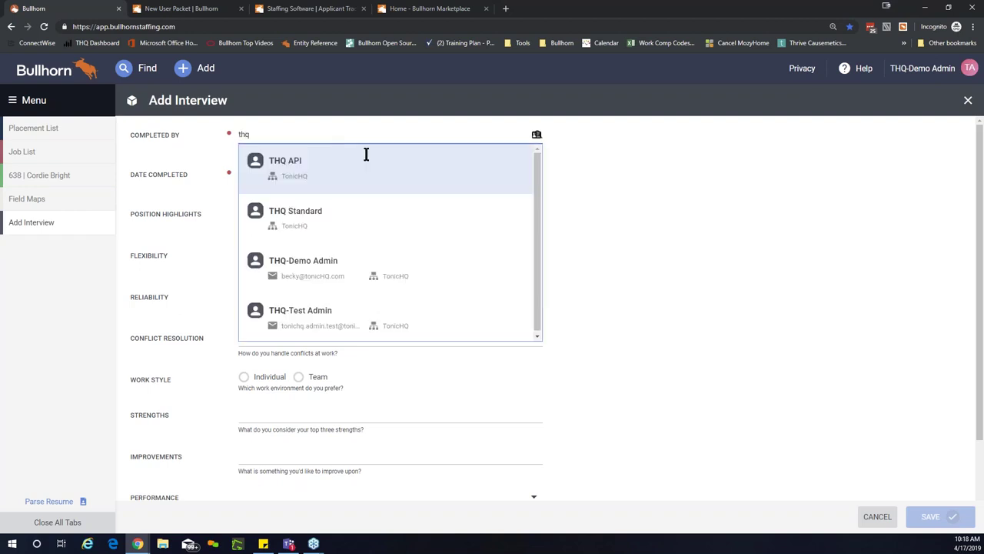
click(314, 271)
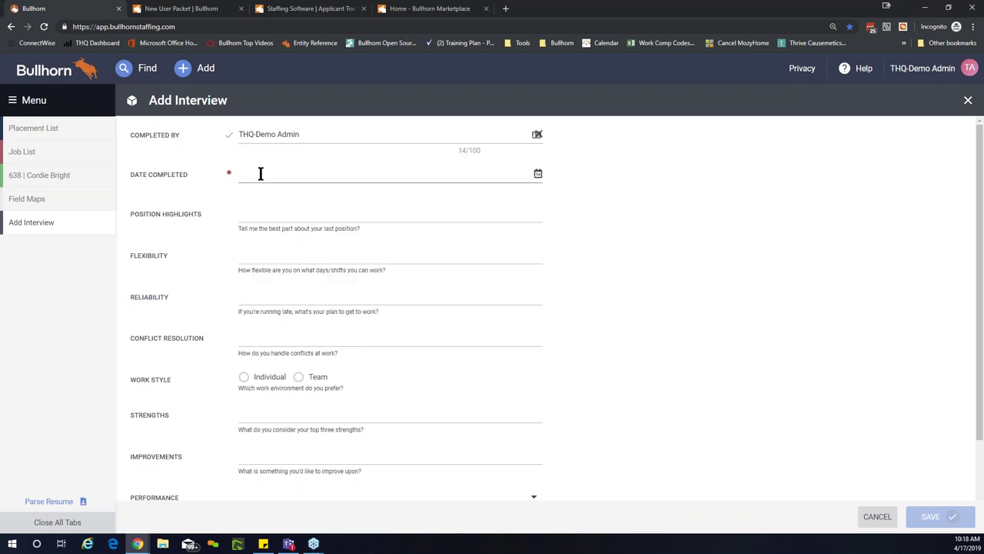
click(261, 174)
click(308, 286)
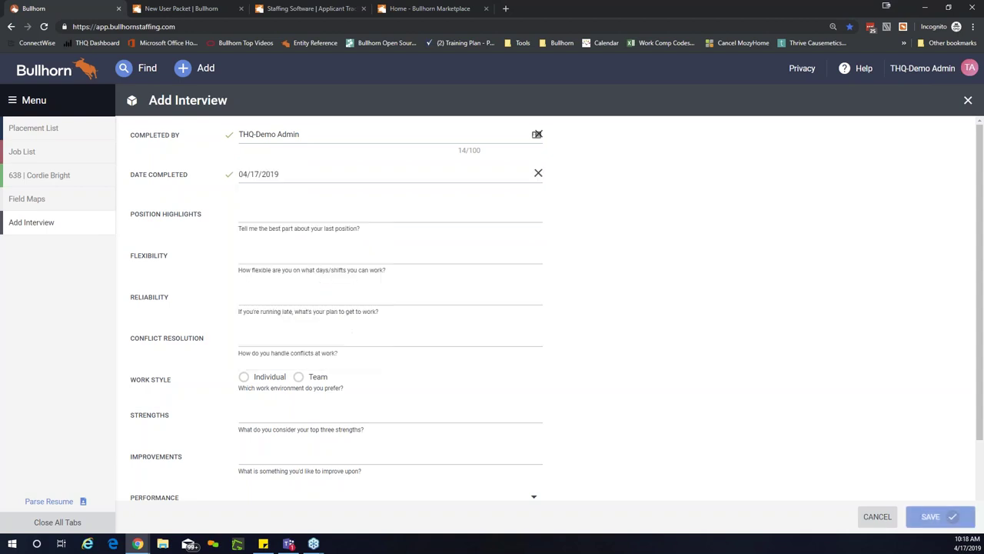
click(352, 213)
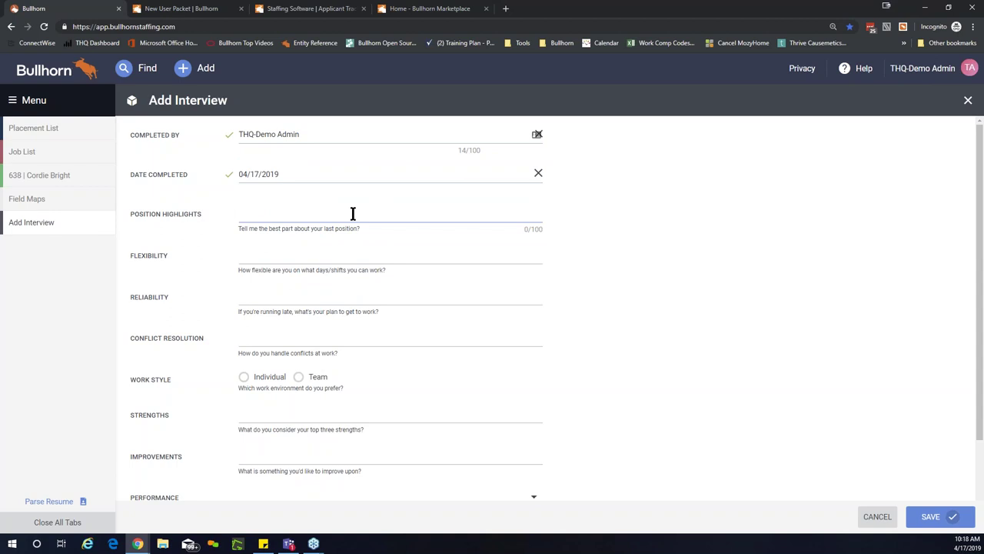
click(542, 235)
click(479, 218)
Step: Set the interview's Work Style to Team instead of Individual
click(306, 297)
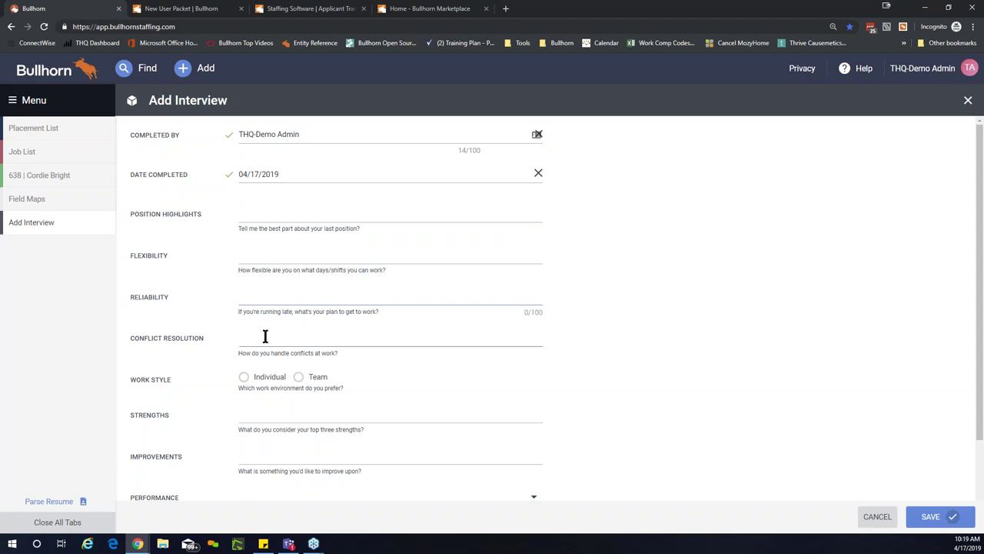
scroll(266, 334, down, 1)
scroll(261, 332, down, 1)
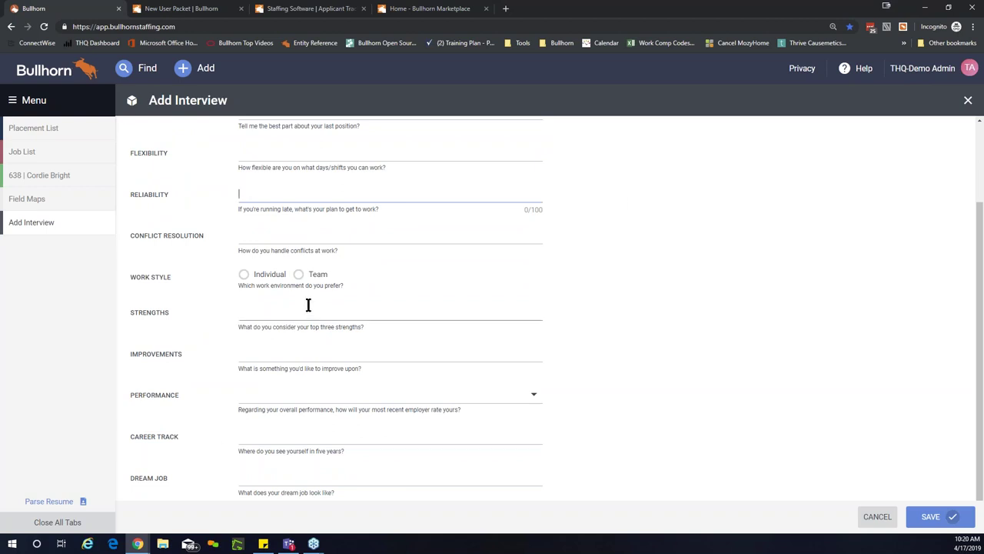
click(244, 277)
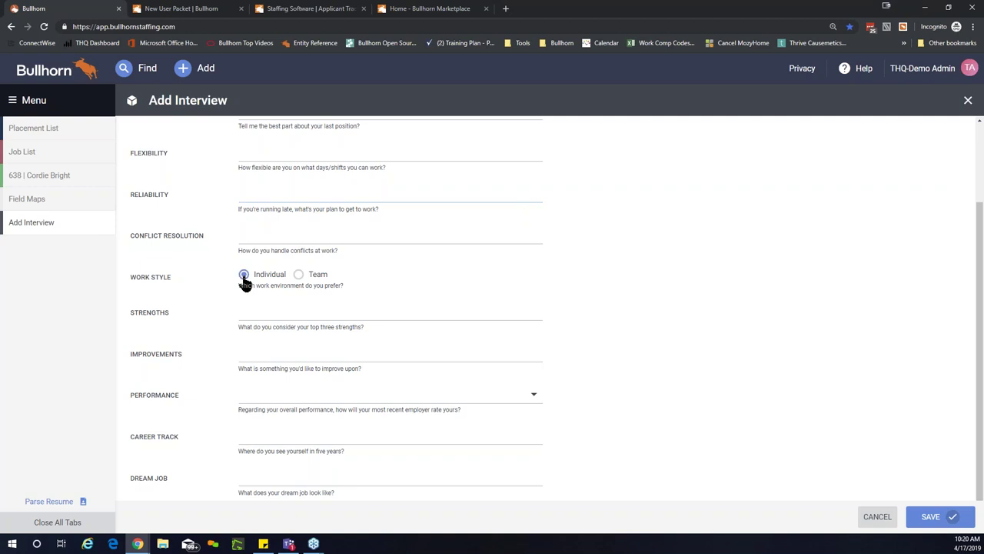
click(299, 275)
drag(229, 285, 354, 286)
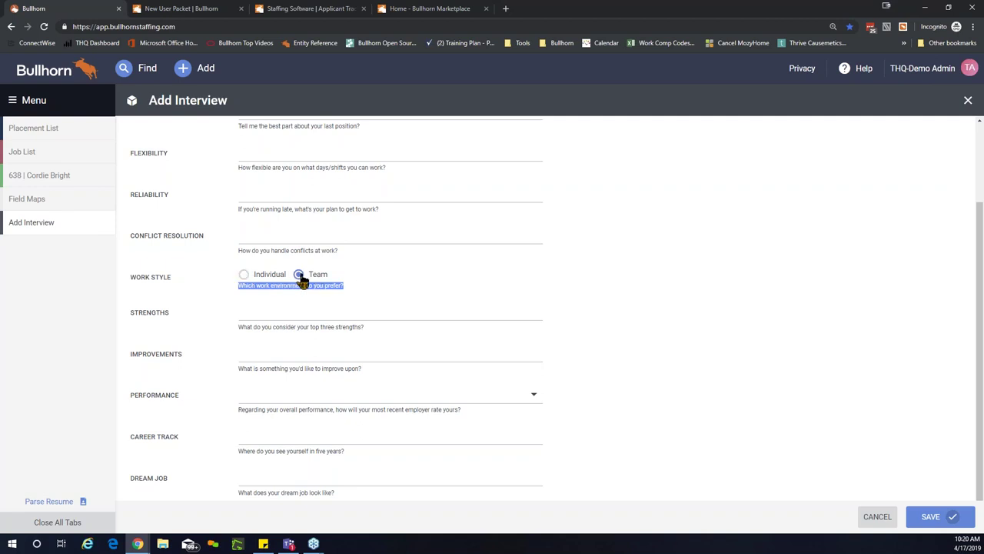
click(291, 312)
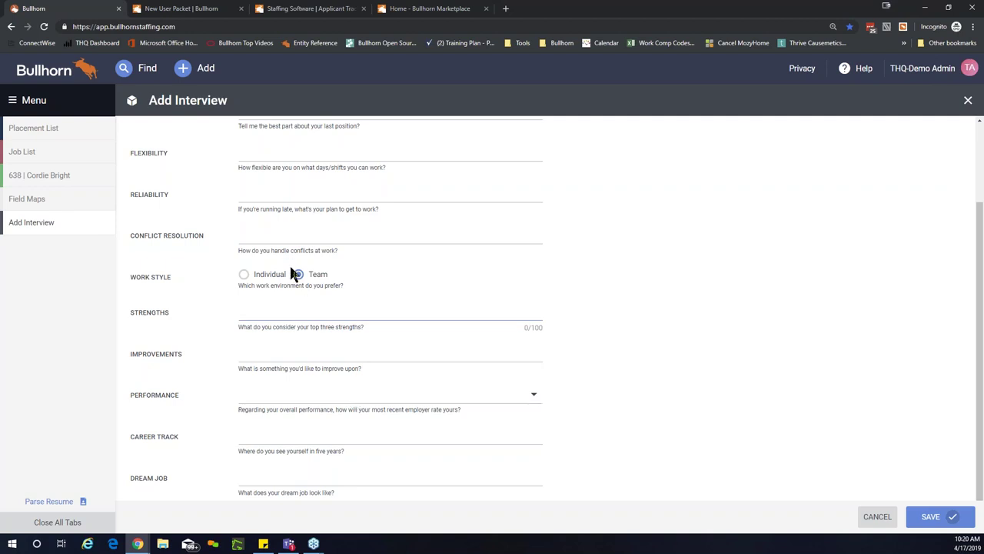
Step: Rate Performance as Stellar and save the interview
click(532, 402)
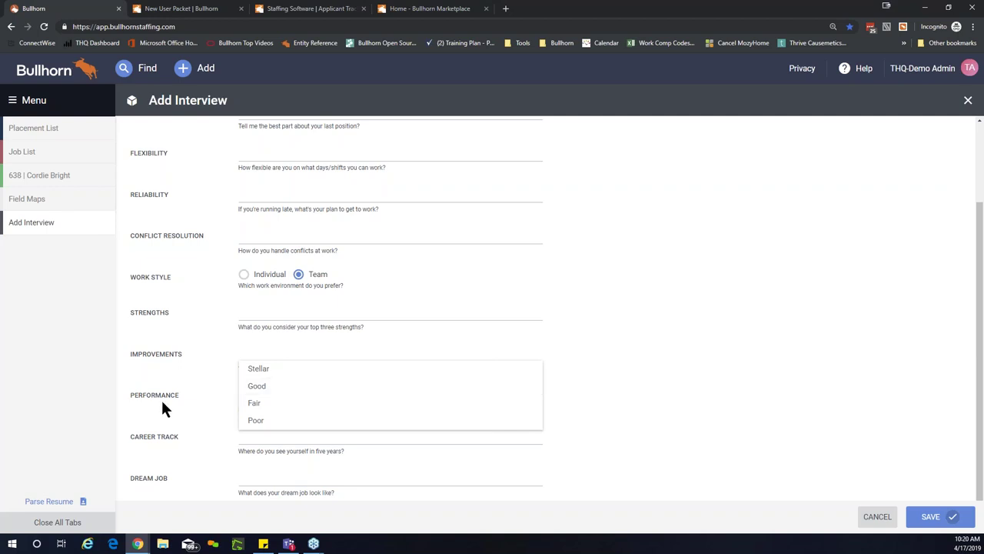
key(Escape)
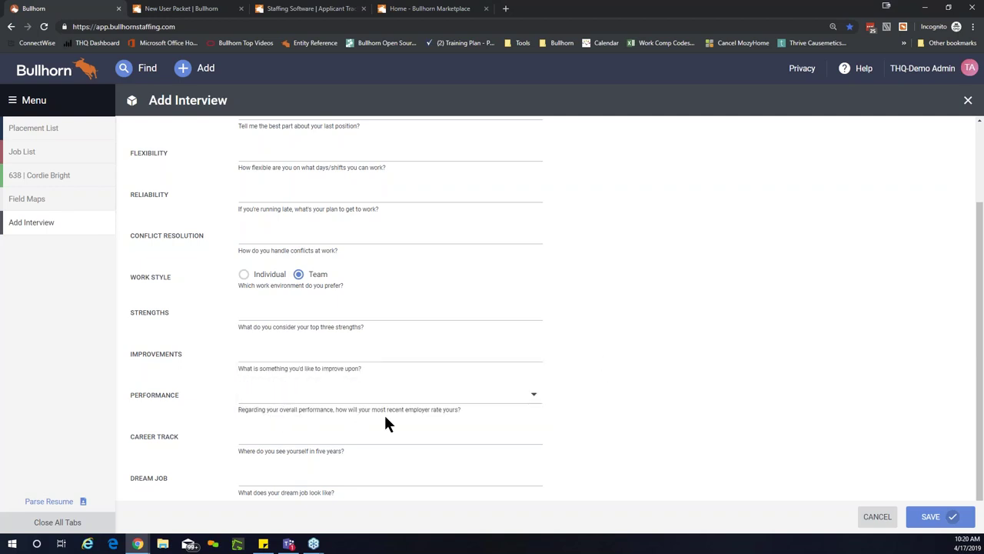
click(528, 395)
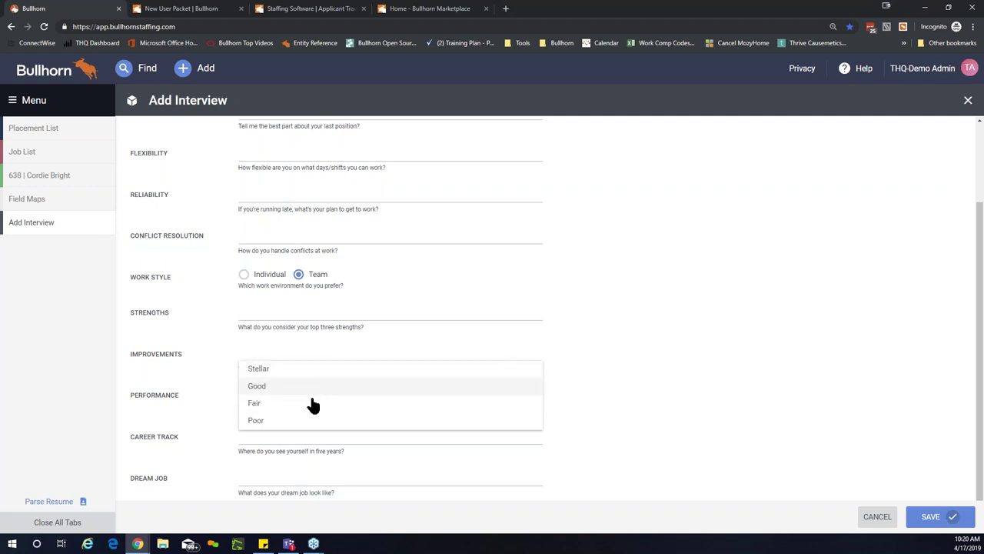
click(302, 374)
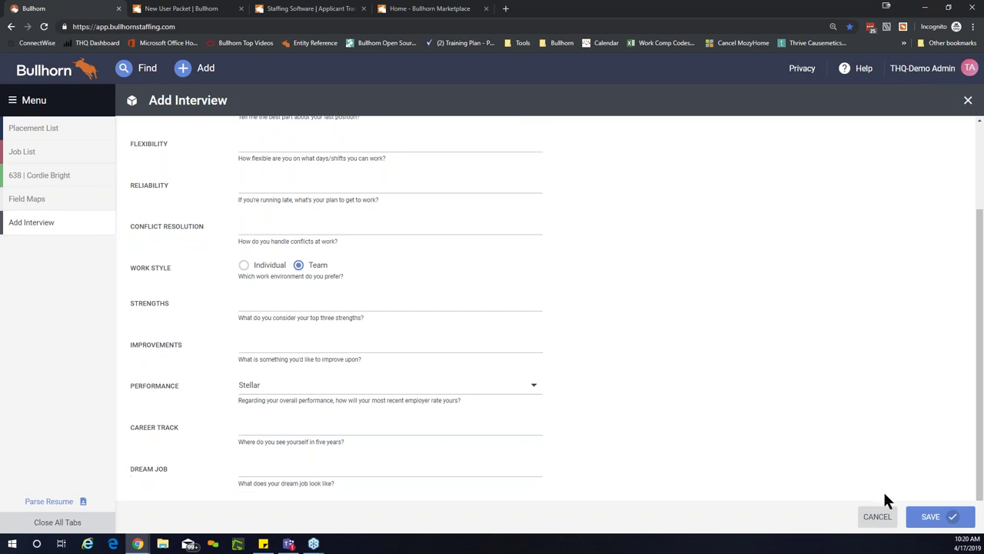
click(926, 519)
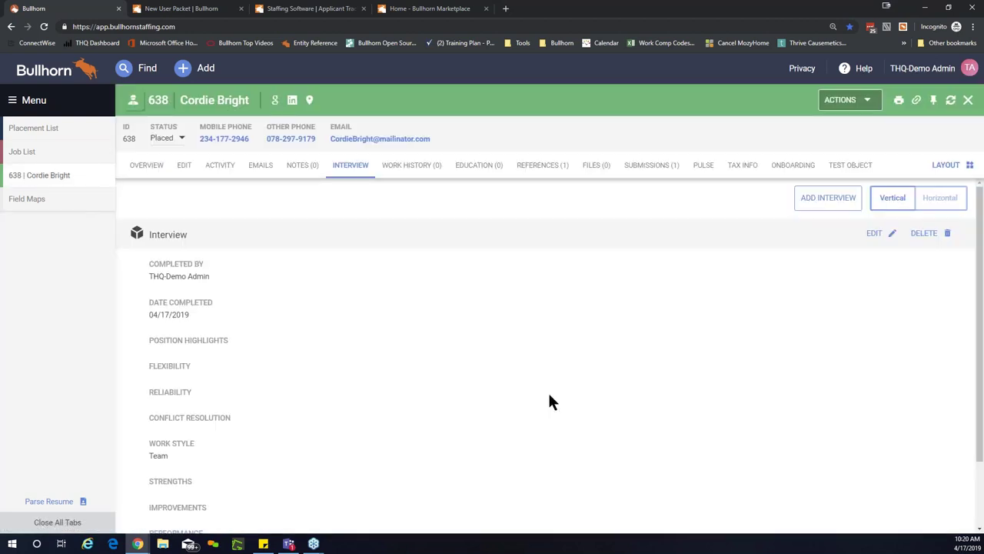
click(938, 202)
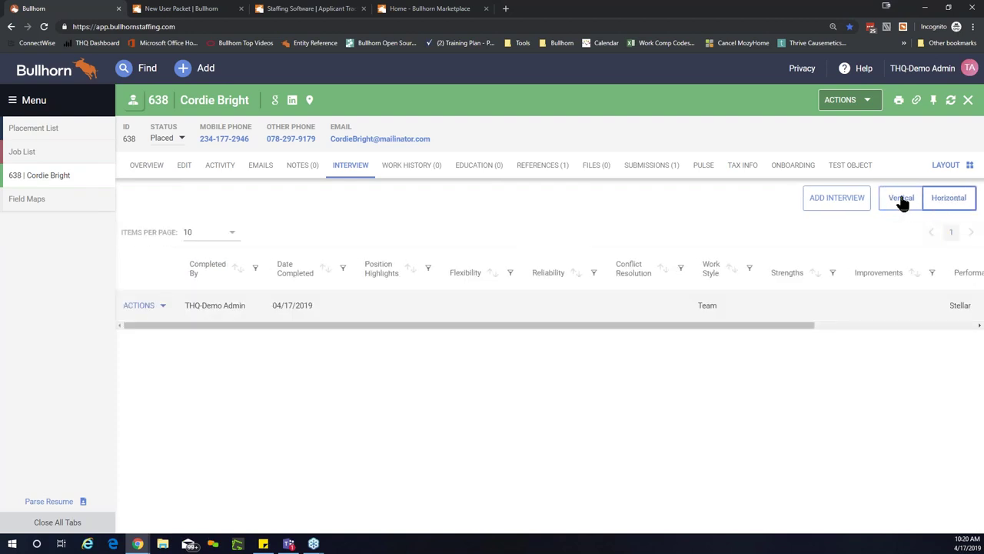
click(900, 200)
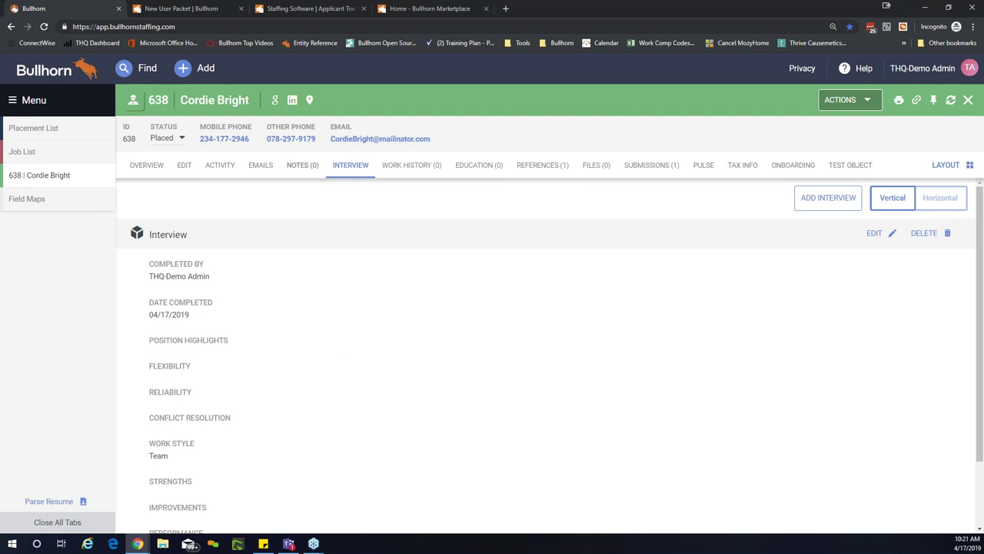
Step: Show candidate 638's Overview with Office Fresno, Source Monster and no recent notes
click(148, 166)
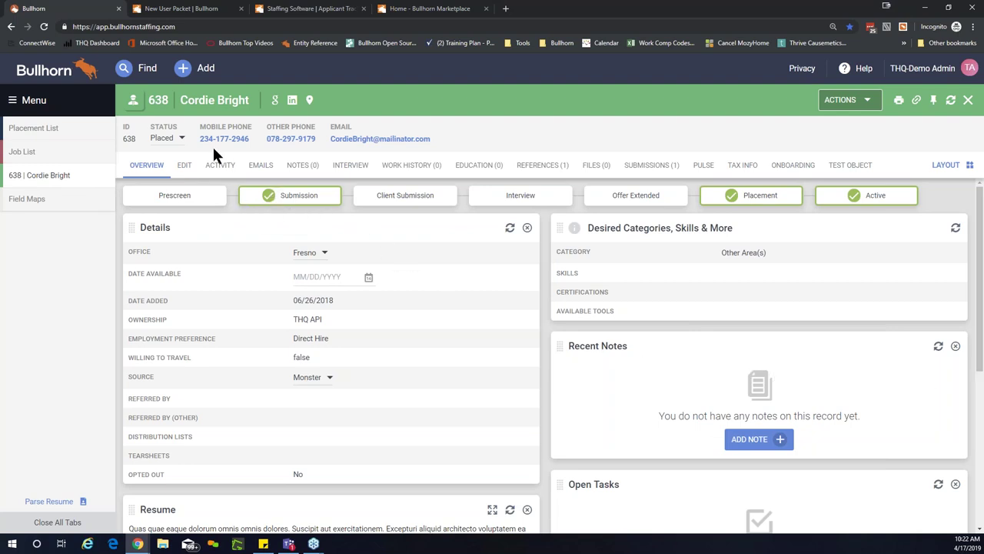
Step: Start a new Add Candidate form, choose Craigslist as its Source, and scroll to the contact fields
click(185, 71)
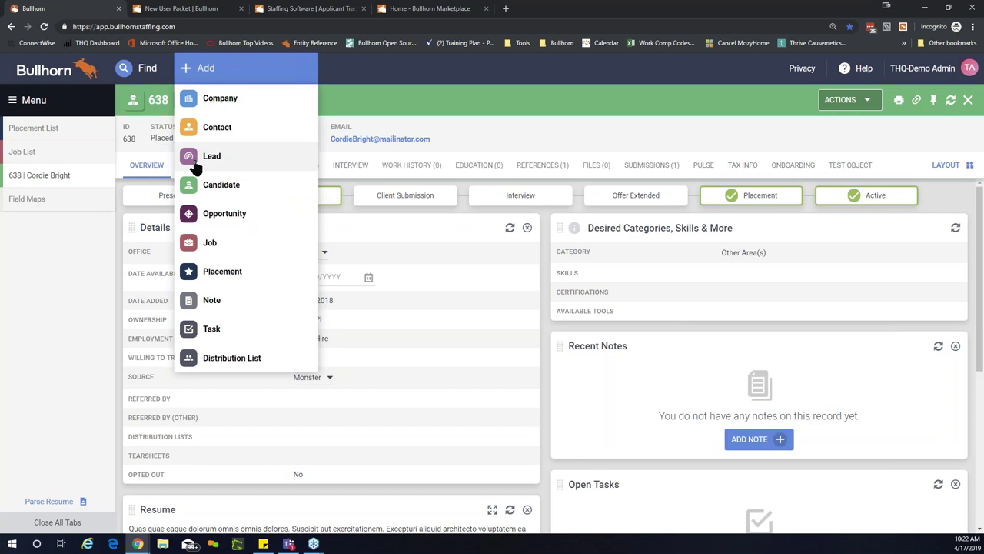
click(221, 185)
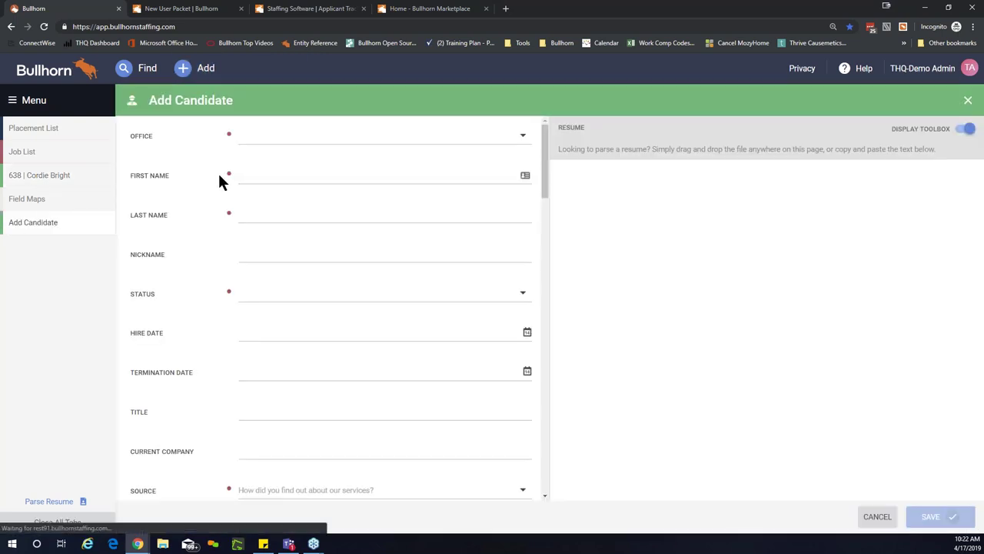
scroll(219, 174, down, 1)
scroll(217, 182, down, 1)
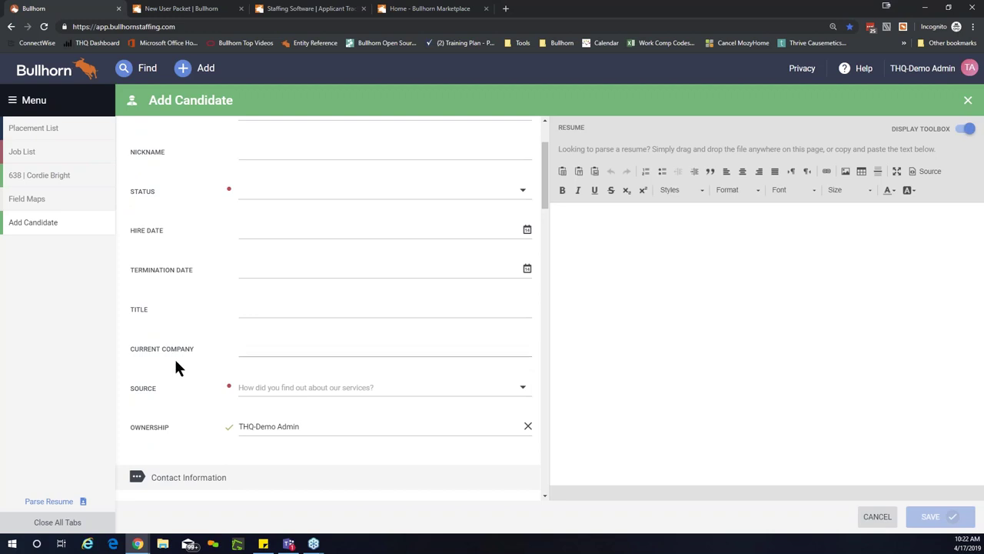
click(249, 400)
click(278, 336)
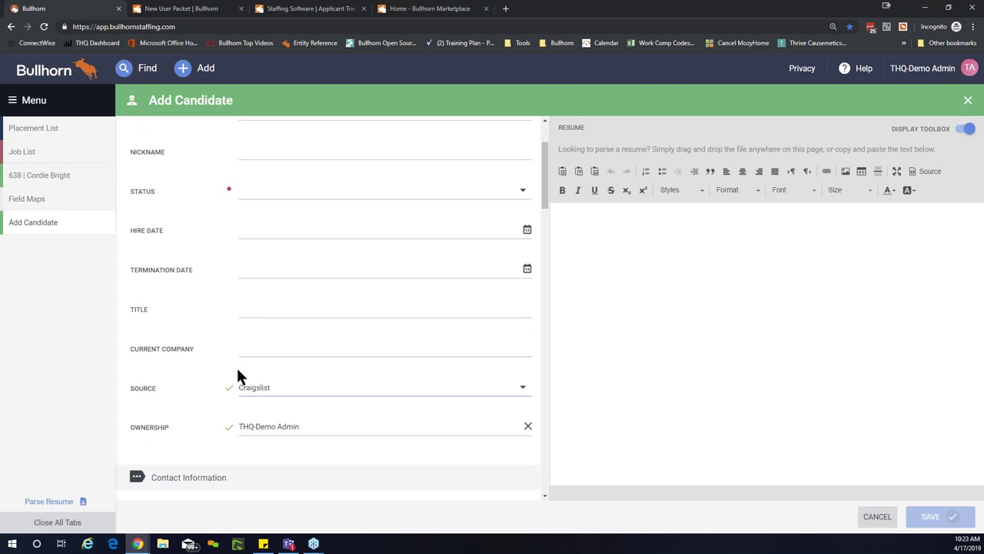
scroll(236, 369, down, 2)
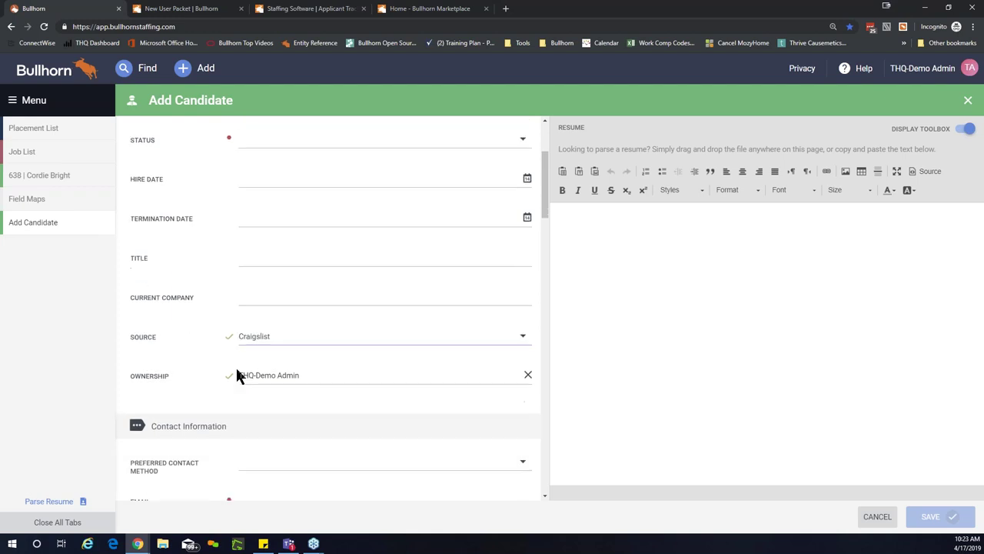
scroll(235, 365, down, 3)
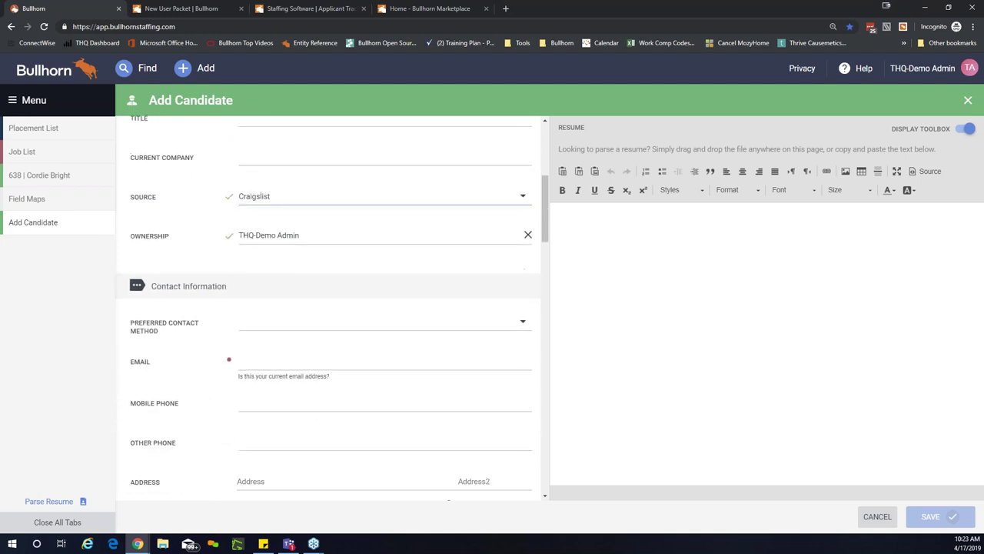
scroll(236, 372, down, 1)
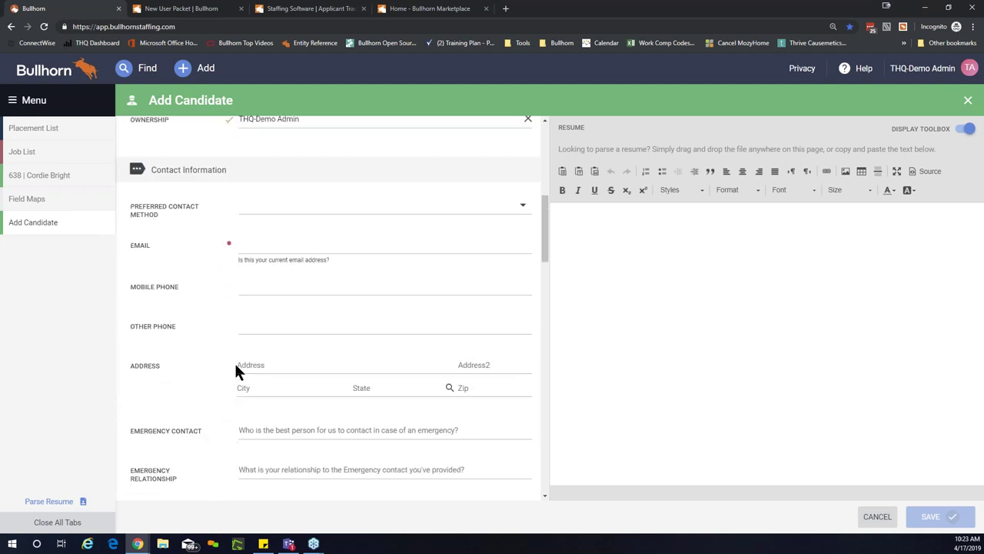
scroll(235, 366, down, 1)
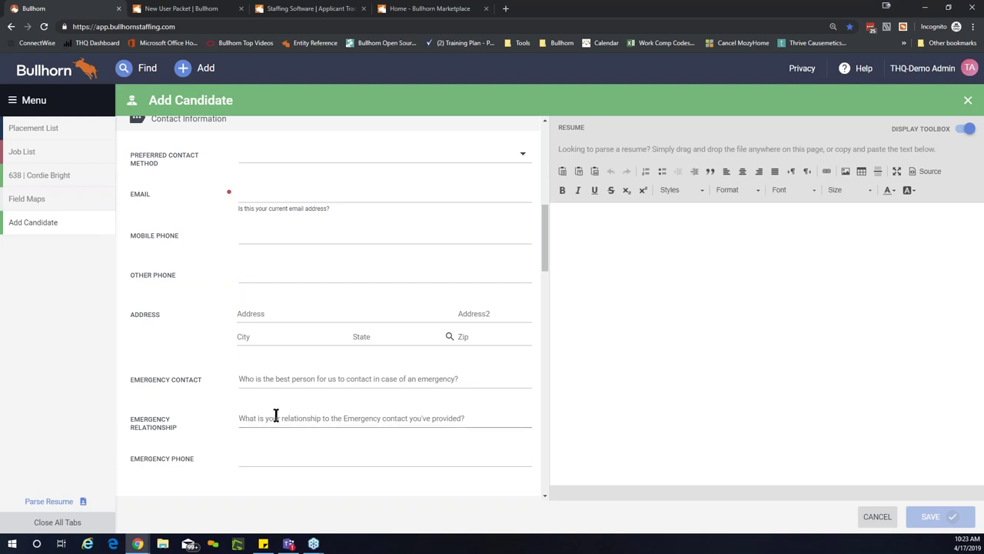
Step: Enter 'Mother' as the Emergency Relationship and clear the typed Emergency Contact name
click(240, 379)
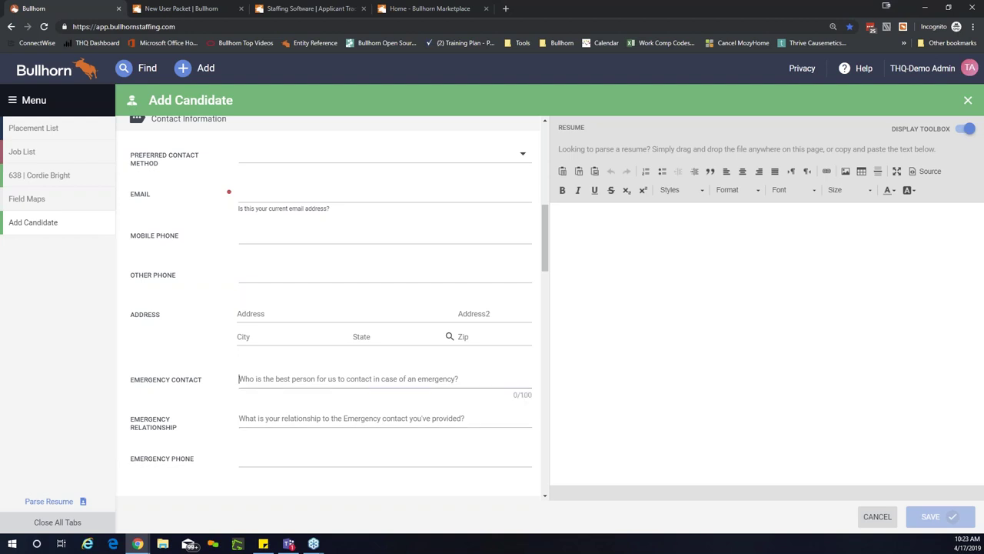
key(Tab)
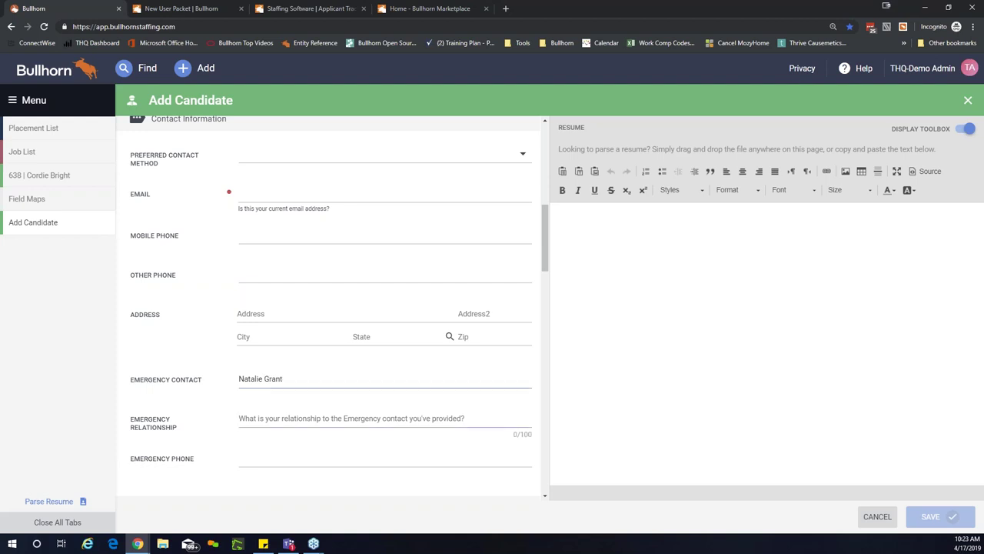
text(Mothers)
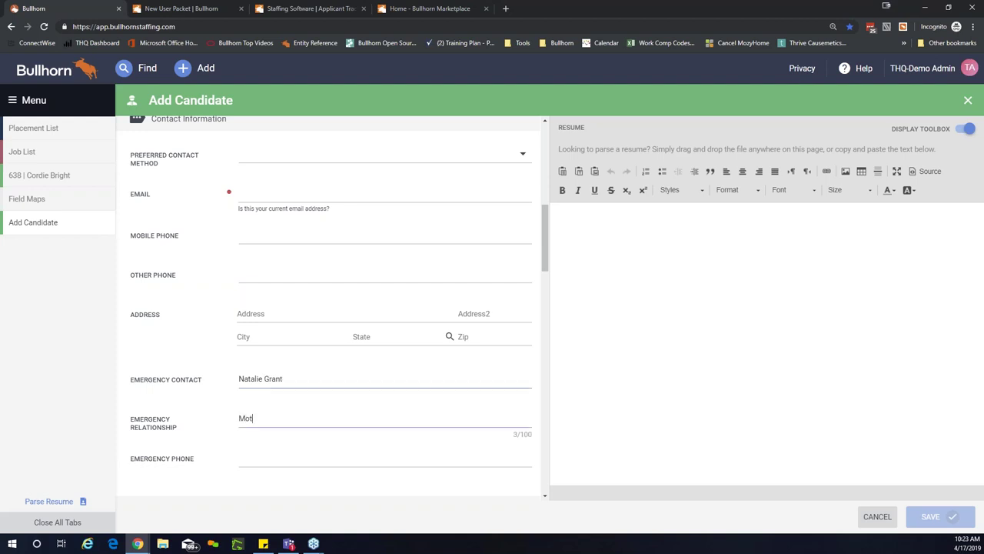
key(BackSpace)
drag(283, 378, 244, 379)
key(BackSpace)
key(BackSpace)
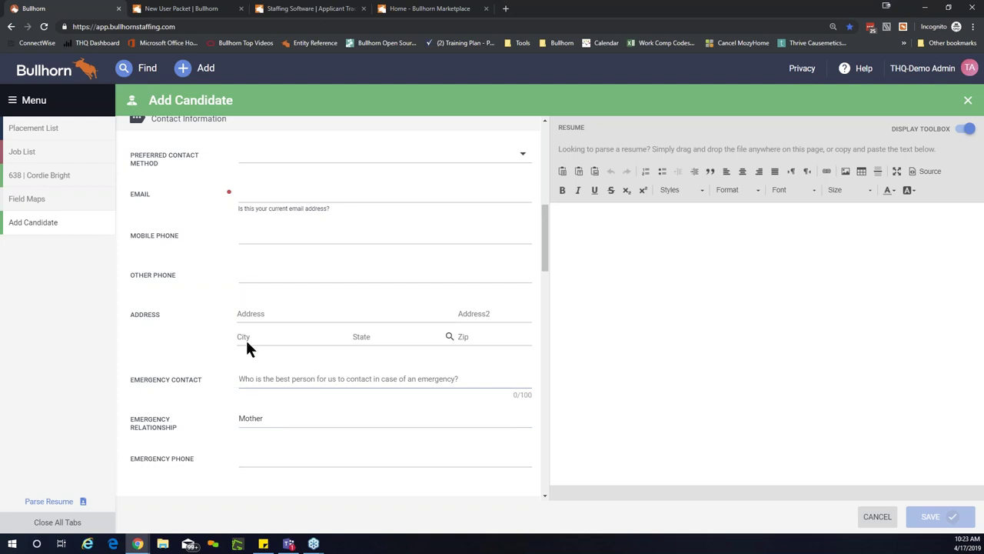
click(211, 329)
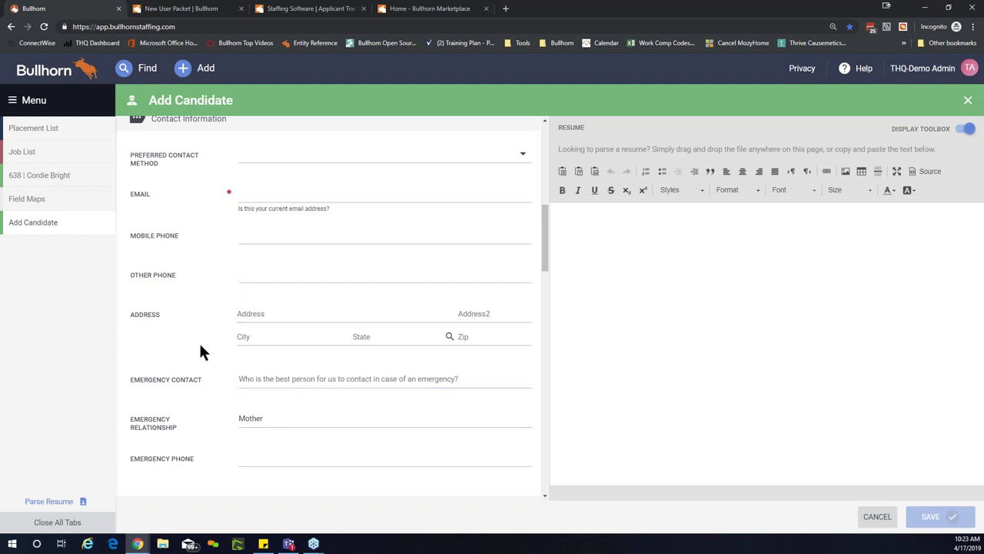
scroll(184, 319, up, 2)
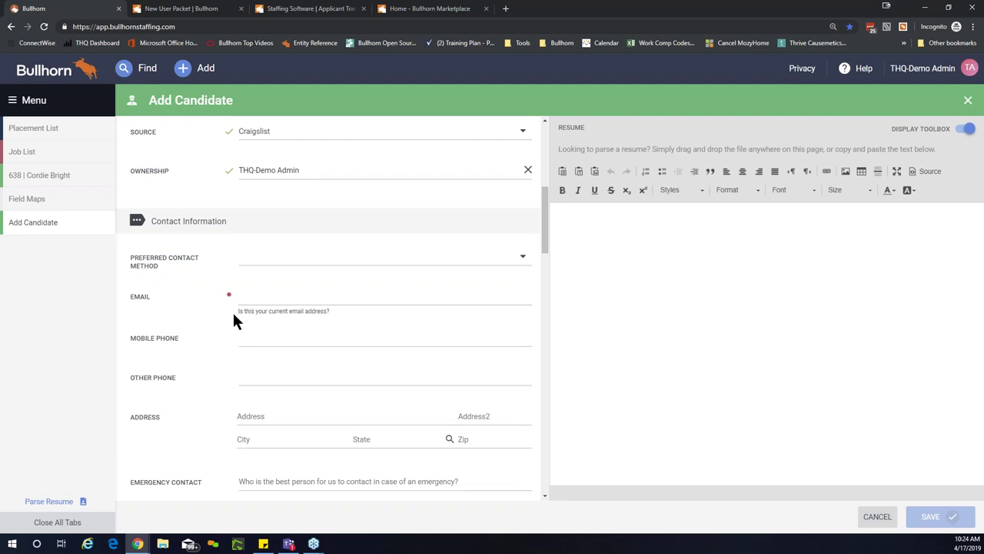
Step: Enter a test e-mail address in the new candidate's Email field and review the form
click(265, 297)
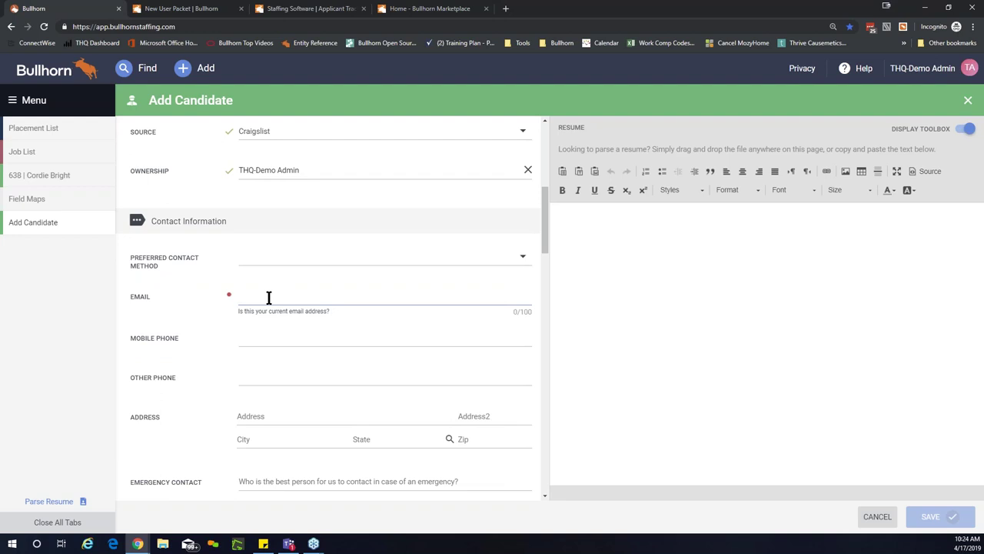
text(email@email.com)
scroll(412, 388, down, 1)
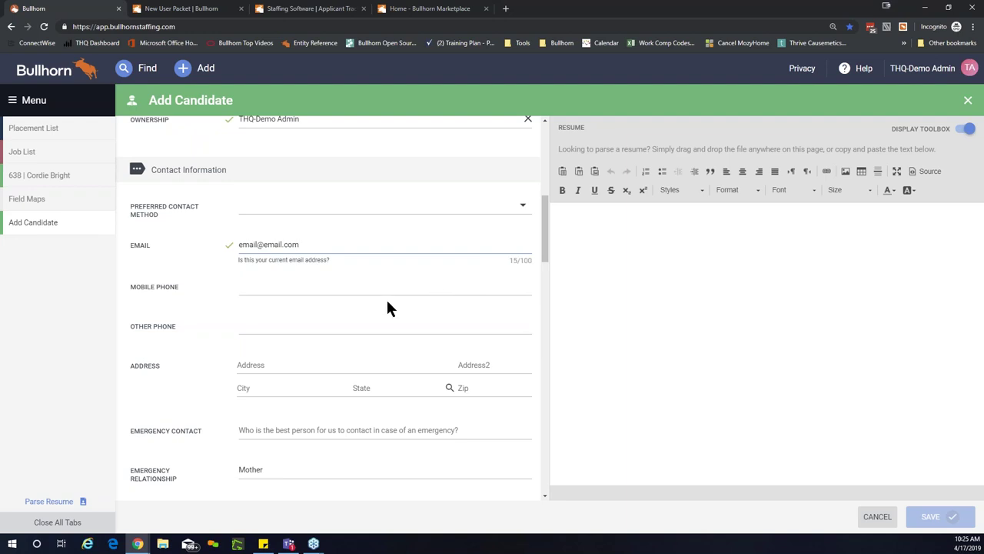
scroll(332, 371, up, 2)
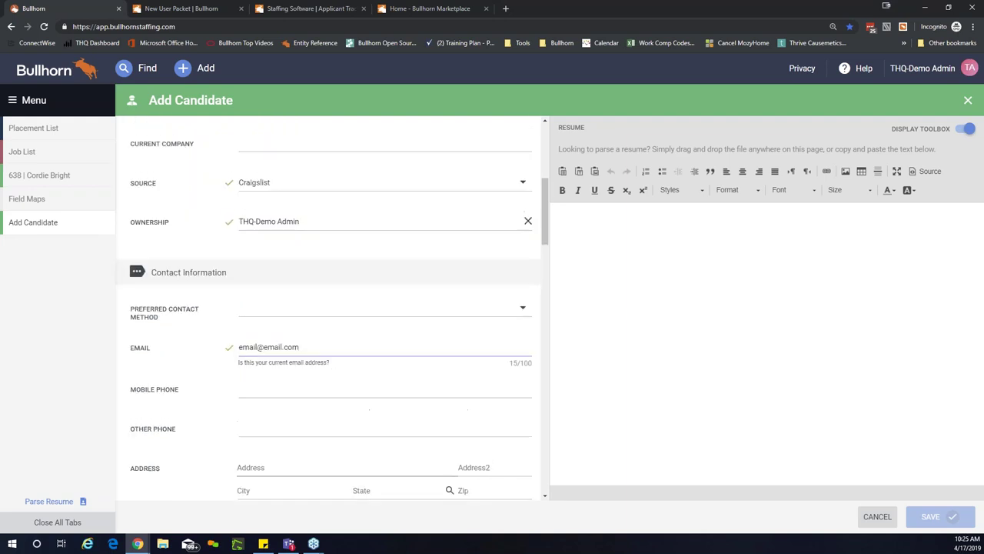
scroll(301, 356, up, 1)
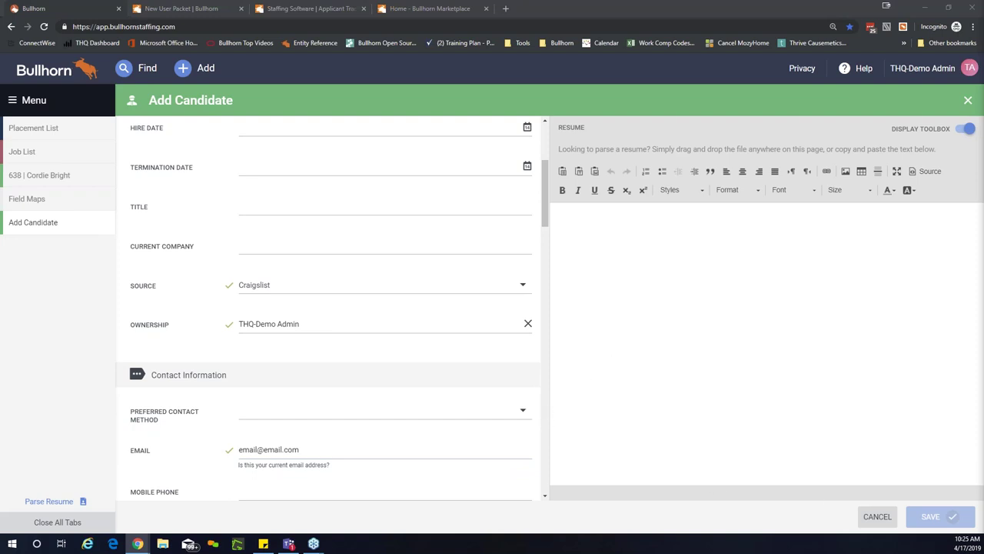
click(75, 304)
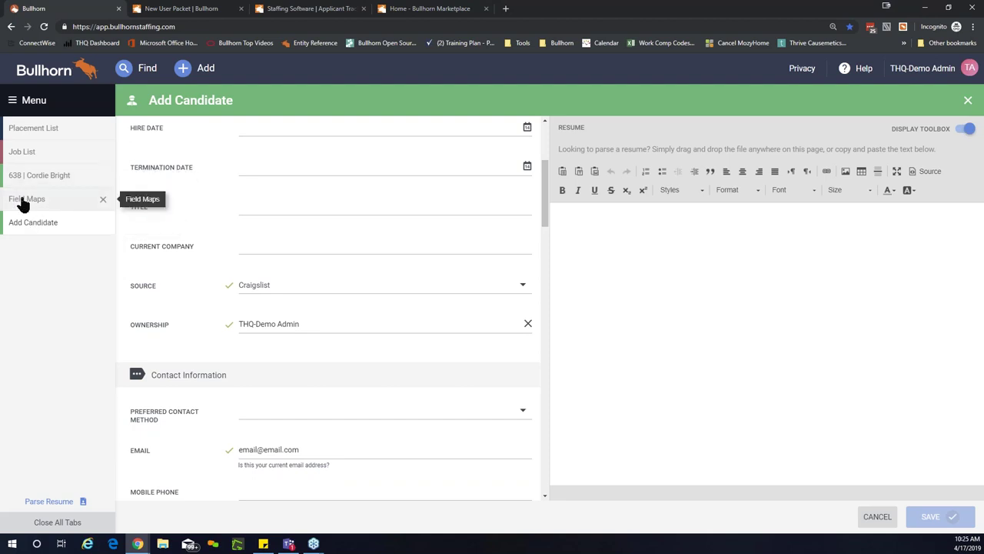
Step: Open Field Maps and expand the source field's row to inspect its Hint and Value List
click(23, 202)
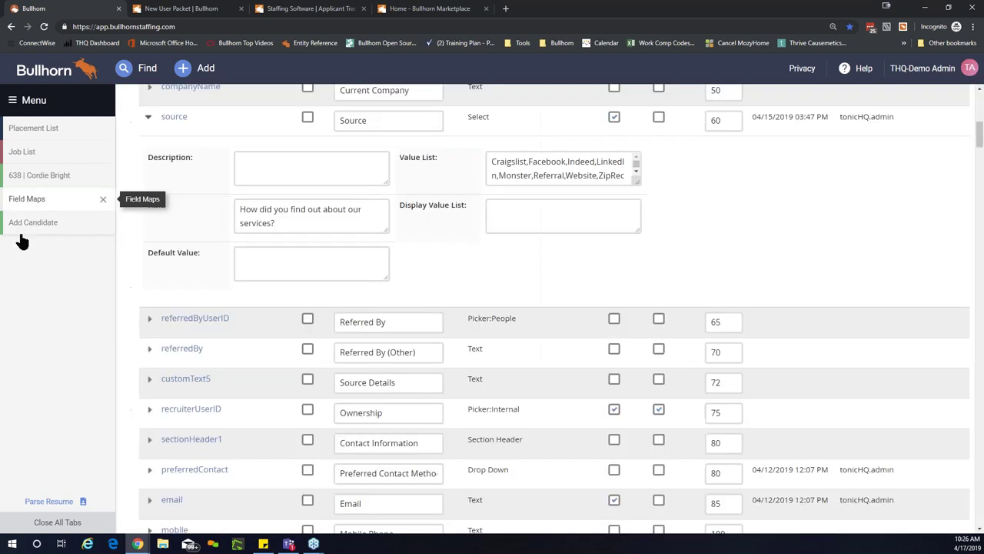
scroll(135, 300, up, 2)
scroll(137, 310, up, 1)
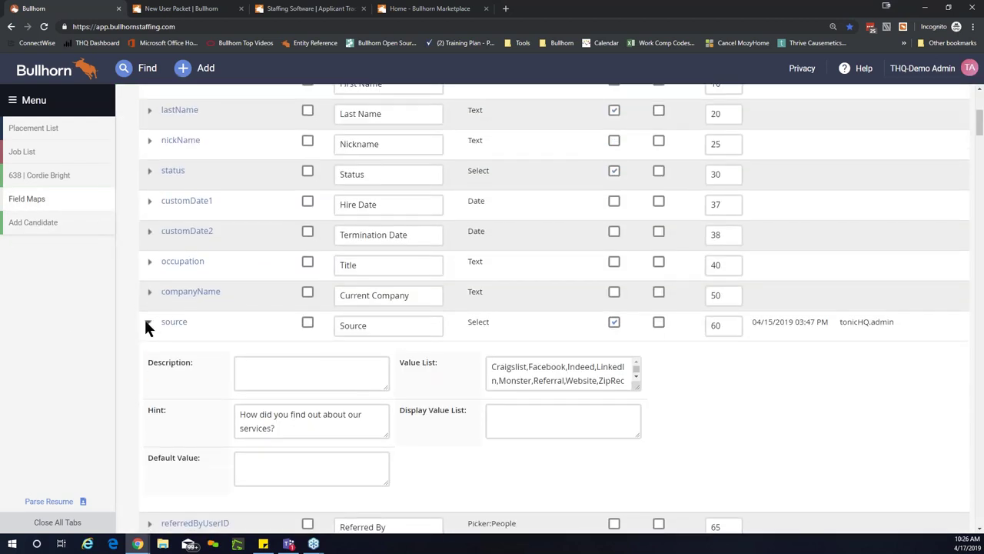
click(146, 326)
scroll(144, 319, up, 4)
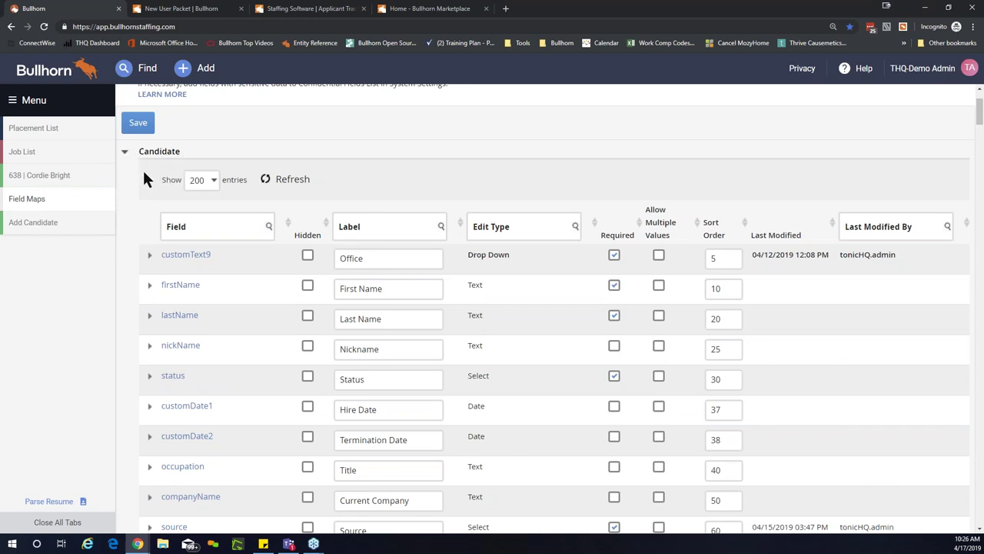
scroll(144, 177, down, 2)
scroll(143, 177, down, 1)
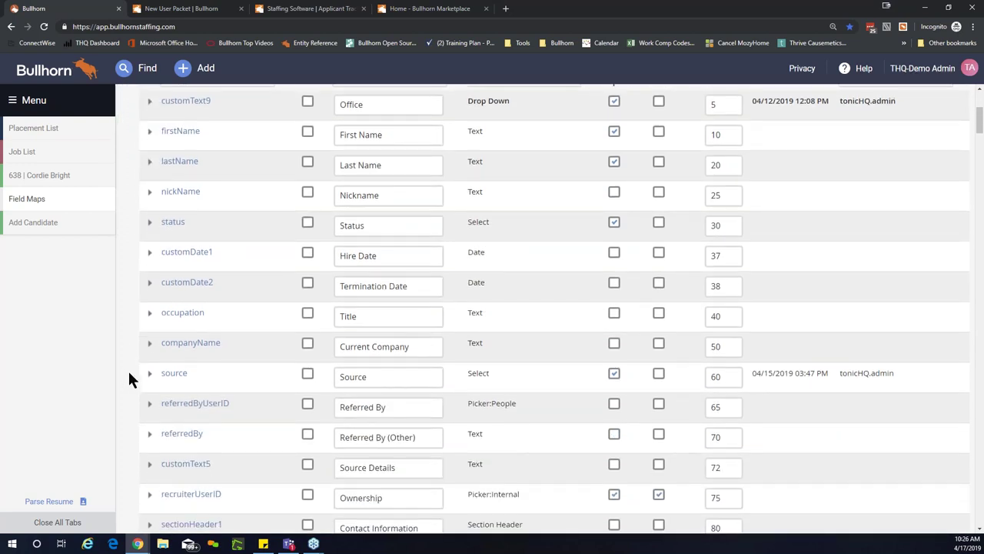
click(149, 373)
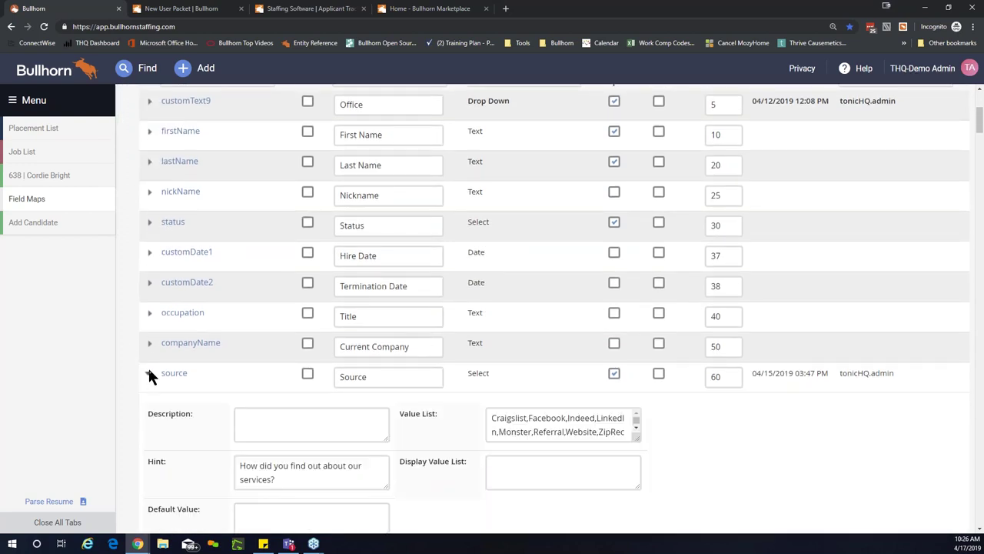
scroll(149, 373, down, 1)
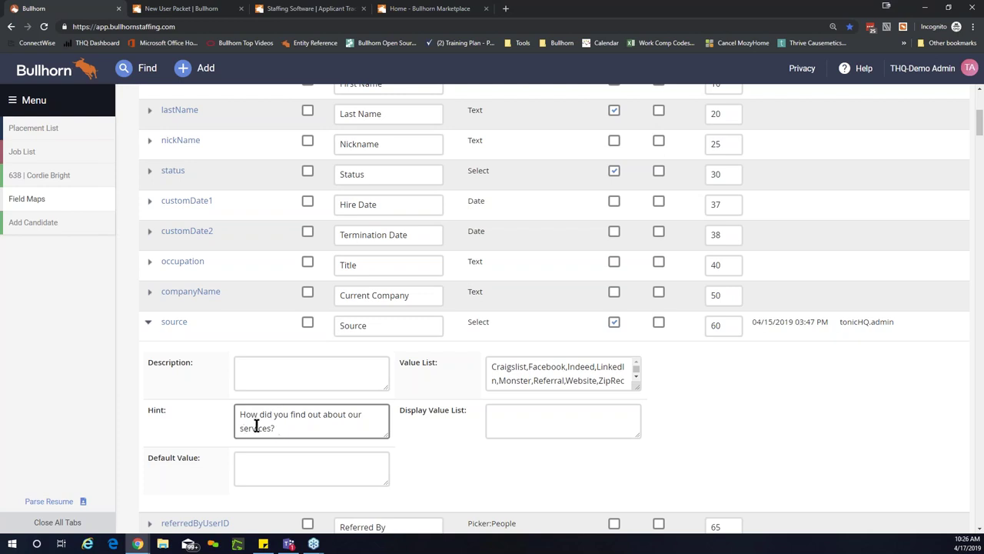
click(257, 376)
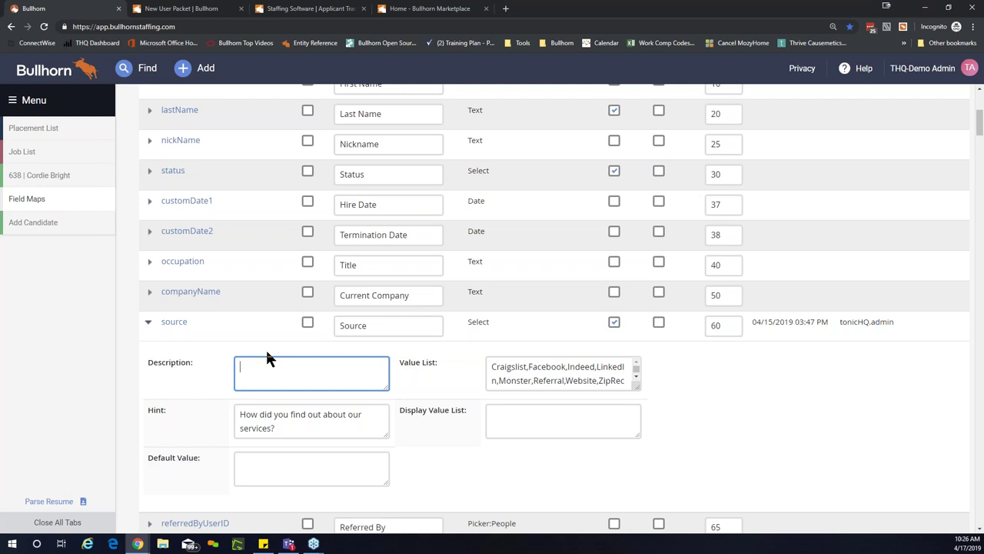
scroll(265, 347, up, 4)
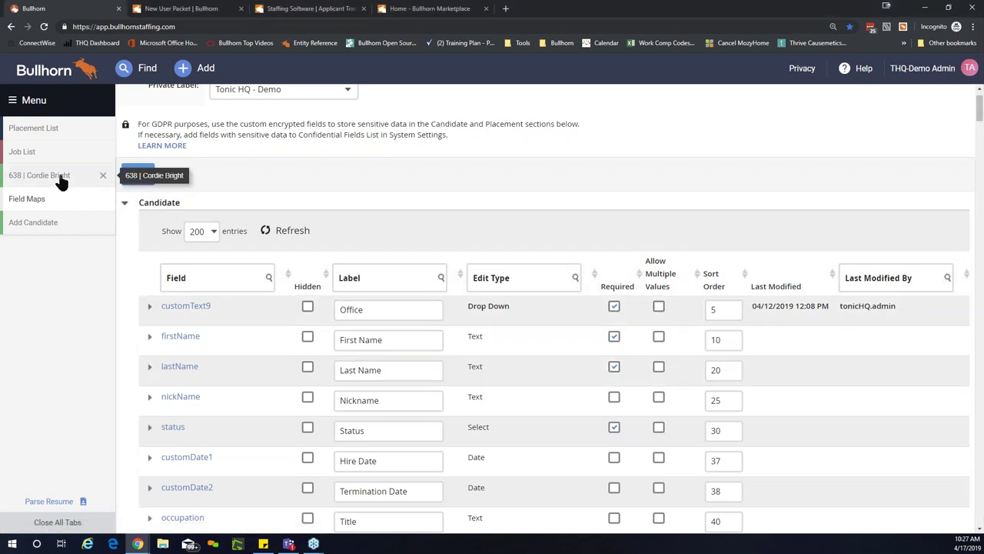
Step: Reopen candidate record 638 from its sidebar tab
click(60, 182)
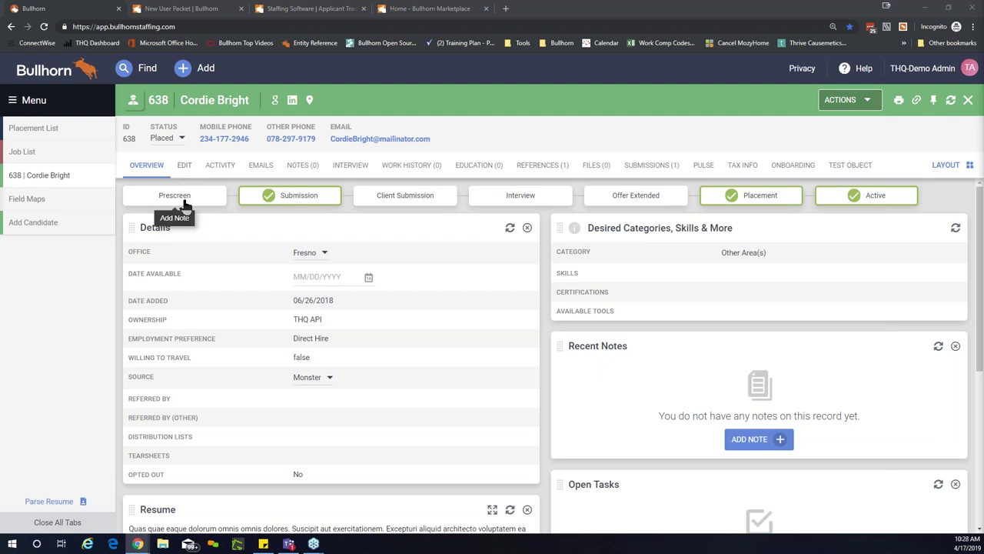
Step: Save a Prescreen note 'Candidate completed Prescreen.' and show the candidate's Submissions stages
click(183, 202)
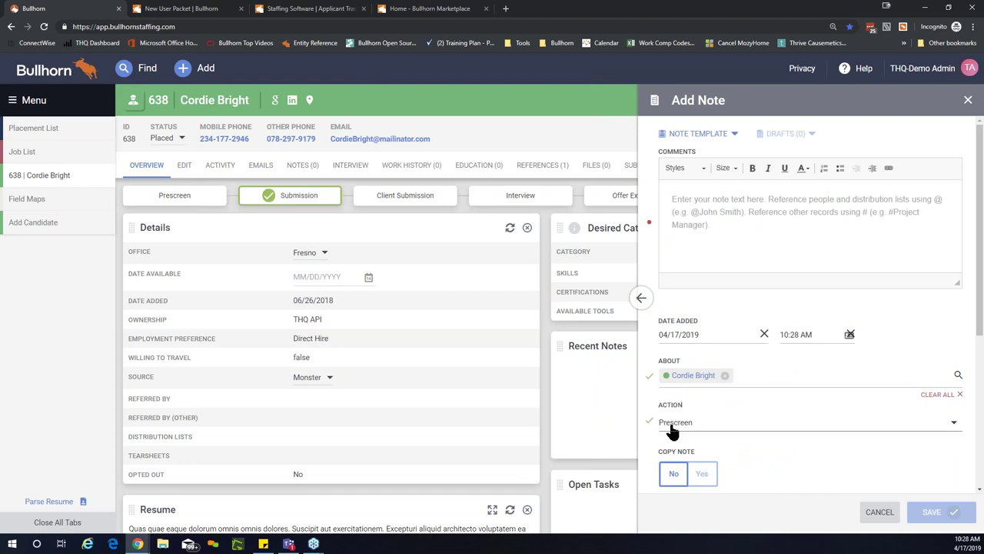
click(708, 235)
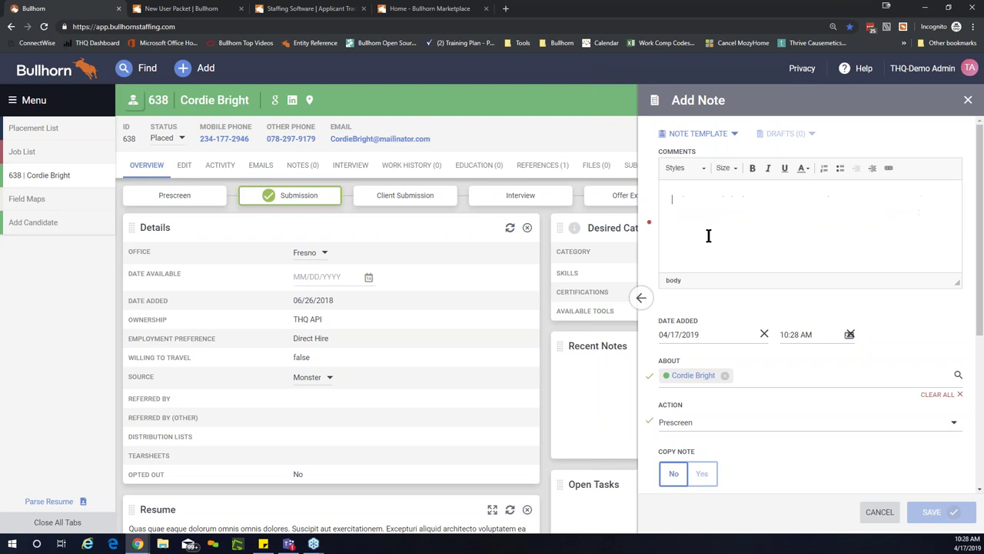
text(Cand)
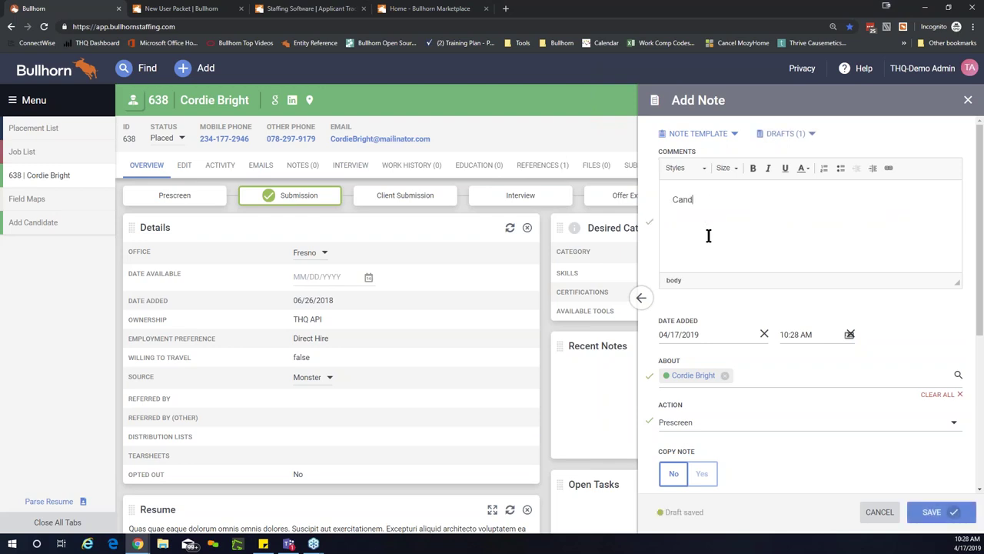
text(idate completed Prescreen.)
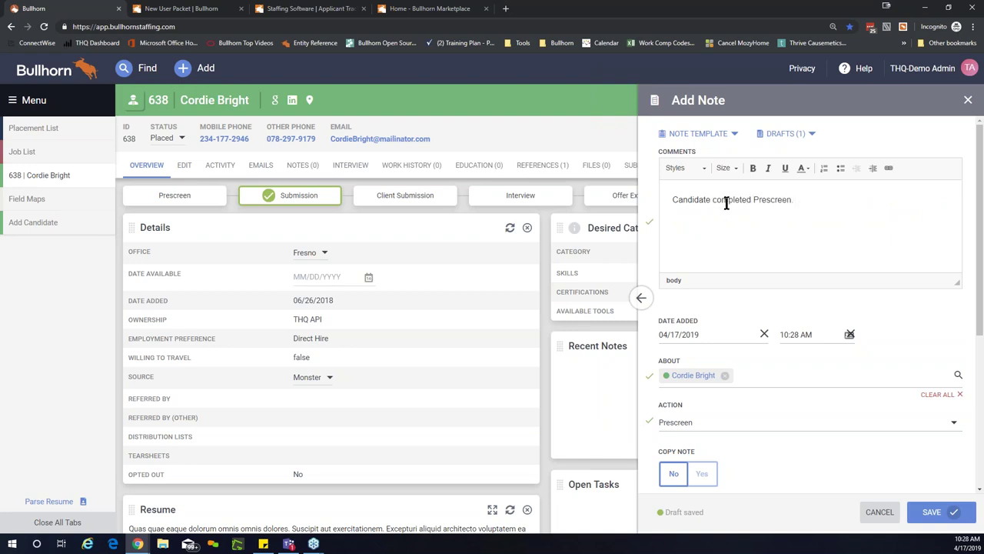
click(936, 513)
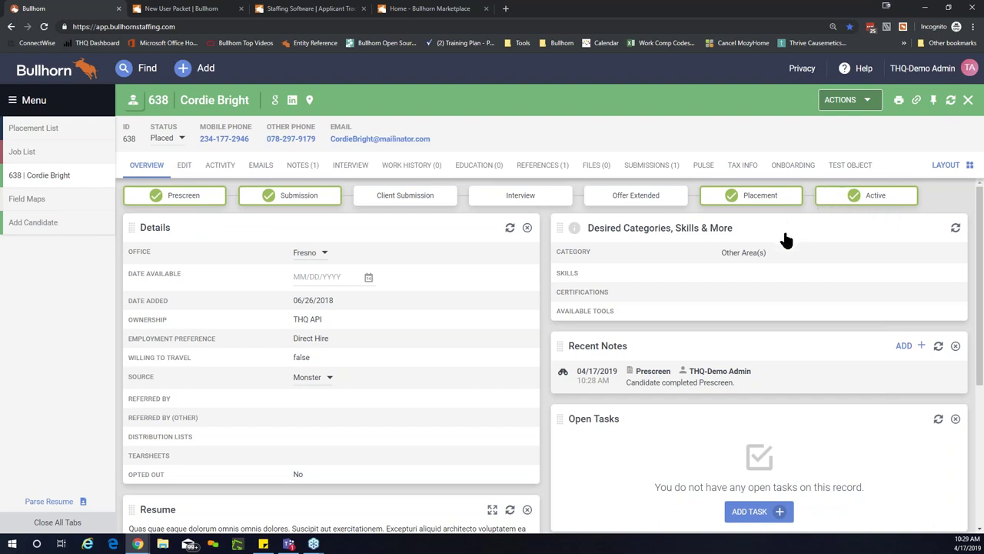
click(759, 198)
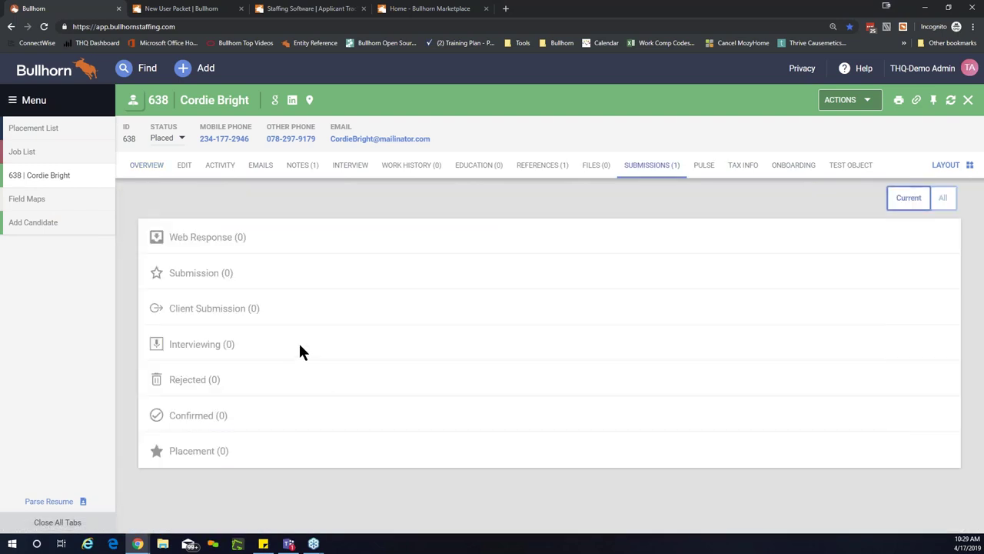
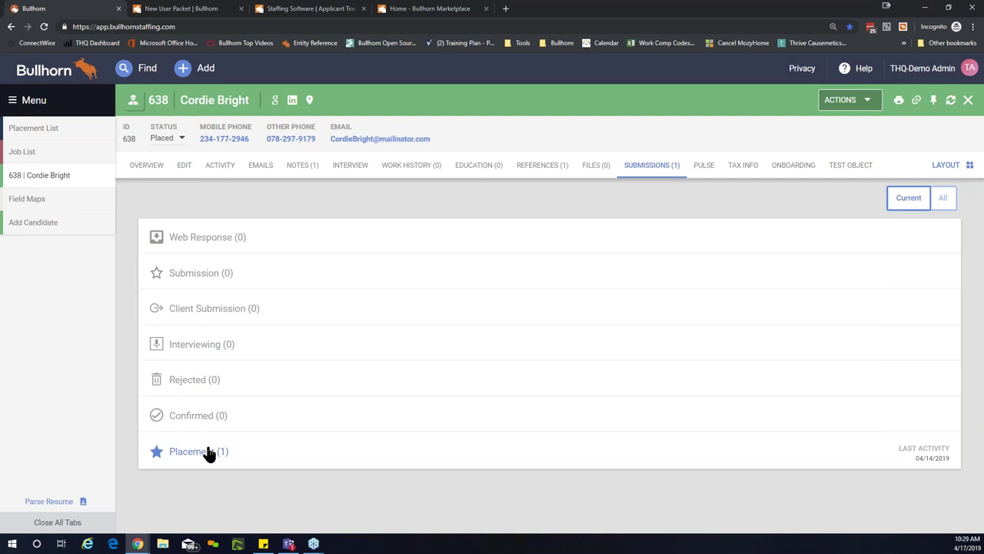
Step: Open placement 157 for the Billing Specialist job from the candidate's Placement list and edit it
click(209, 454)
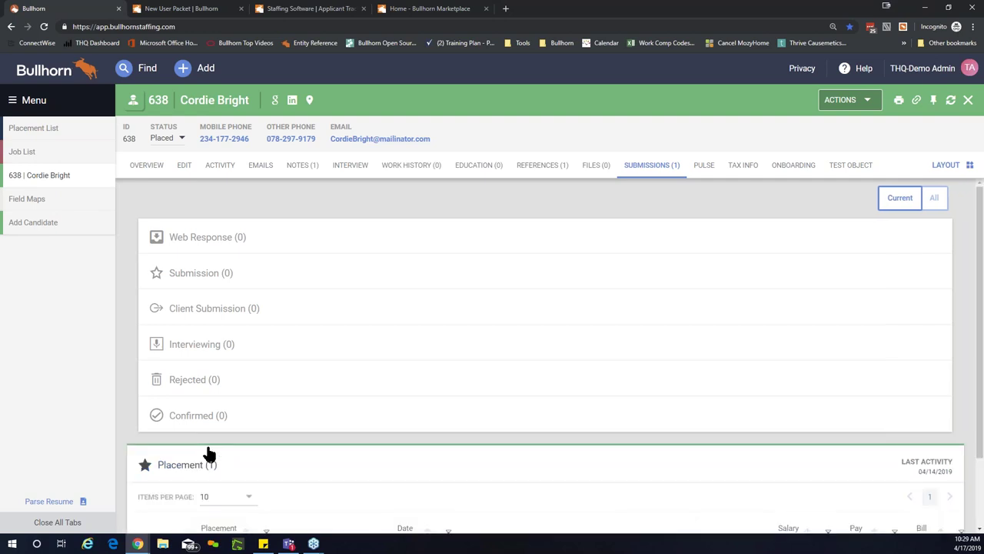
scroll(209, 454, down, 1)
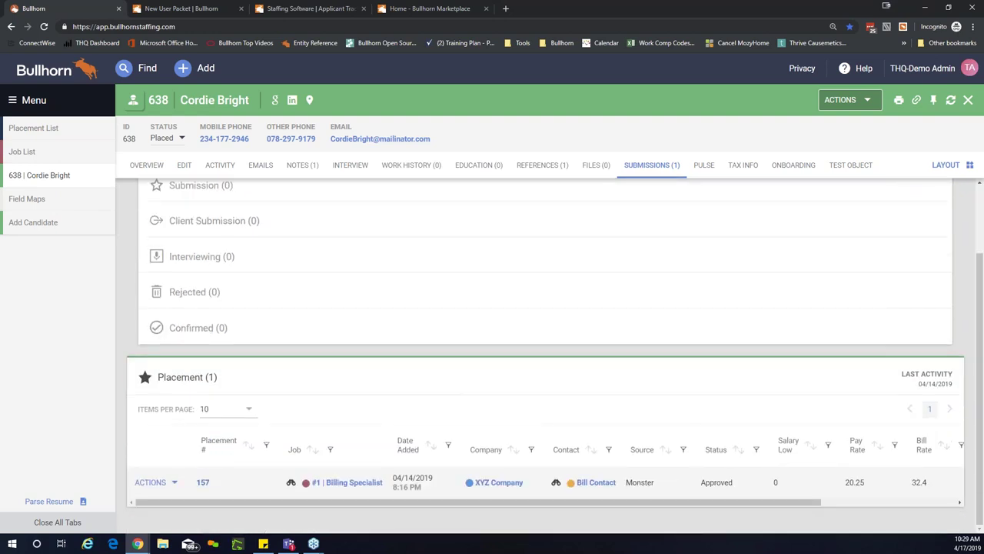
click(203, 478)
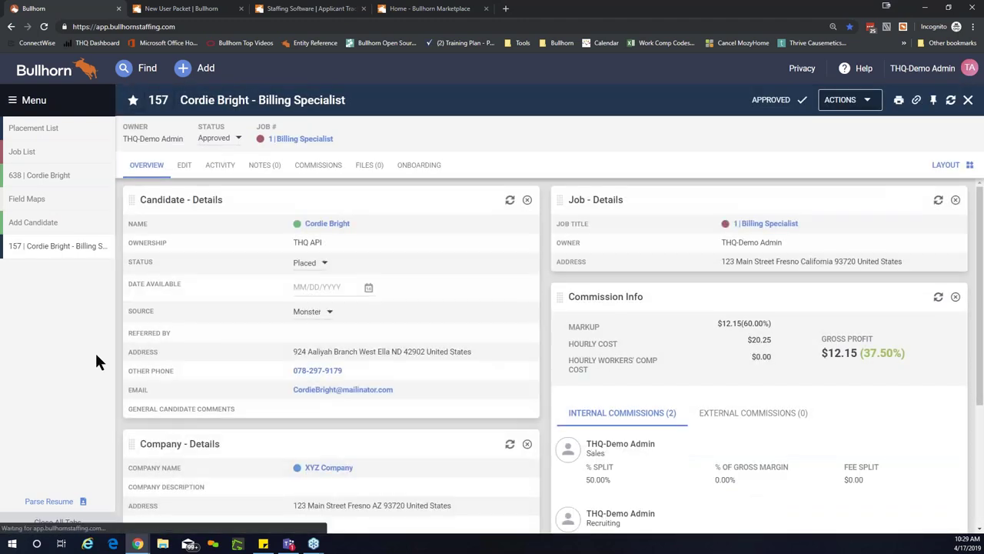
click(185, 168)
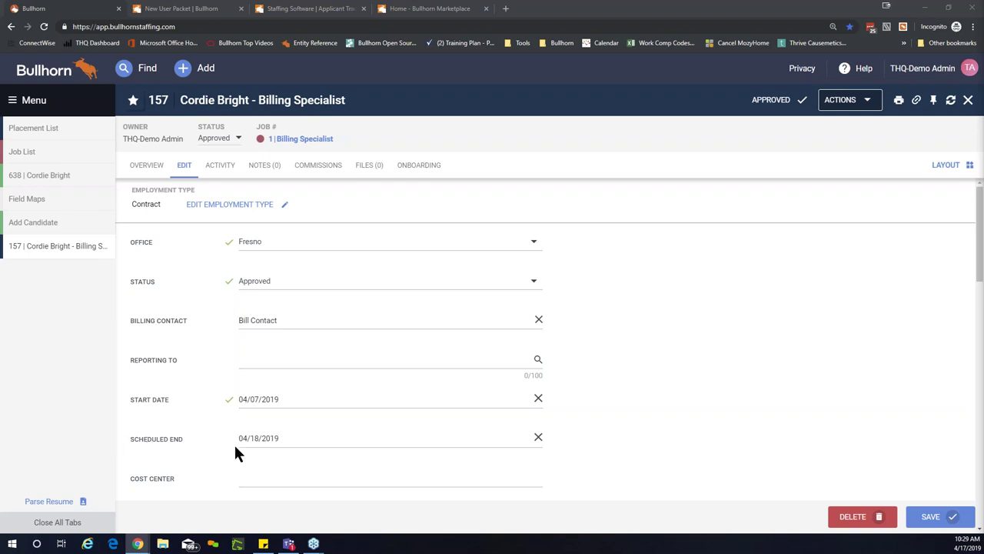
Step: Set placement 157's scheduled end date to 04/15/2019 and save it
click(259, 439)
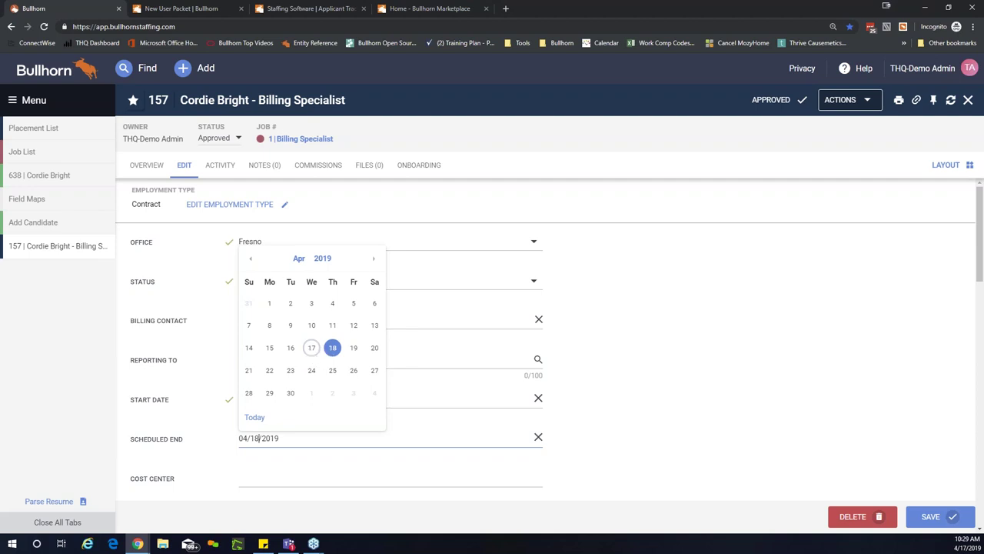
click(270, 349)
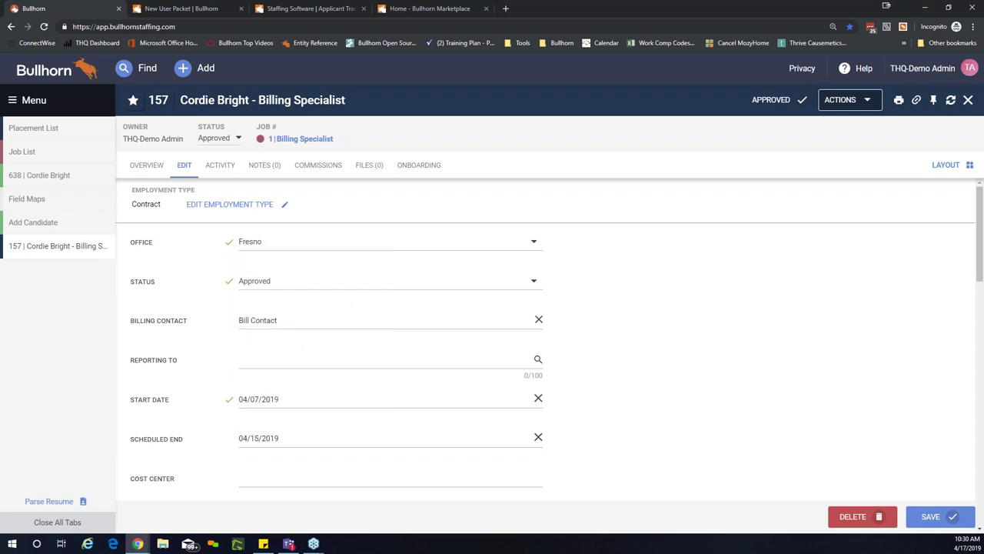
click(925, 518)
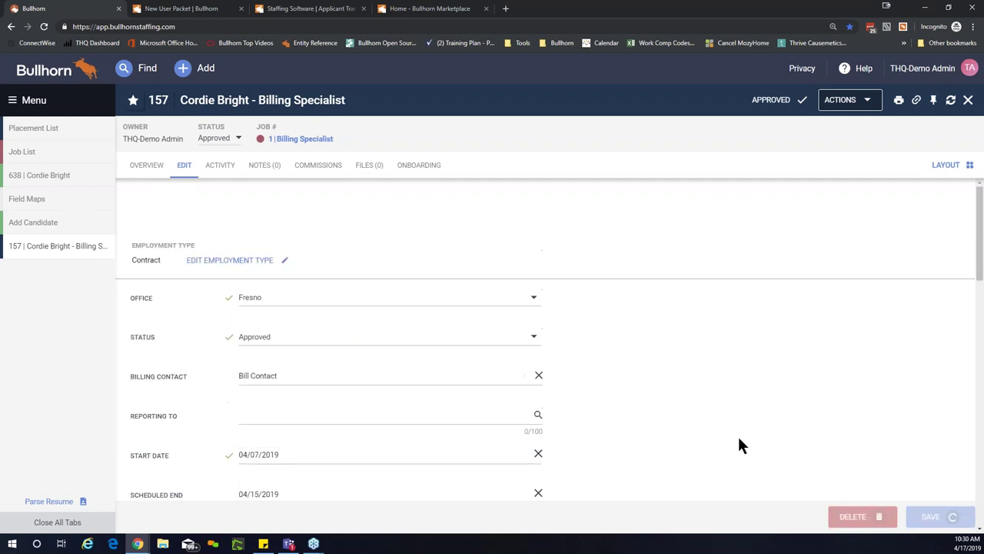
click(24, 215)
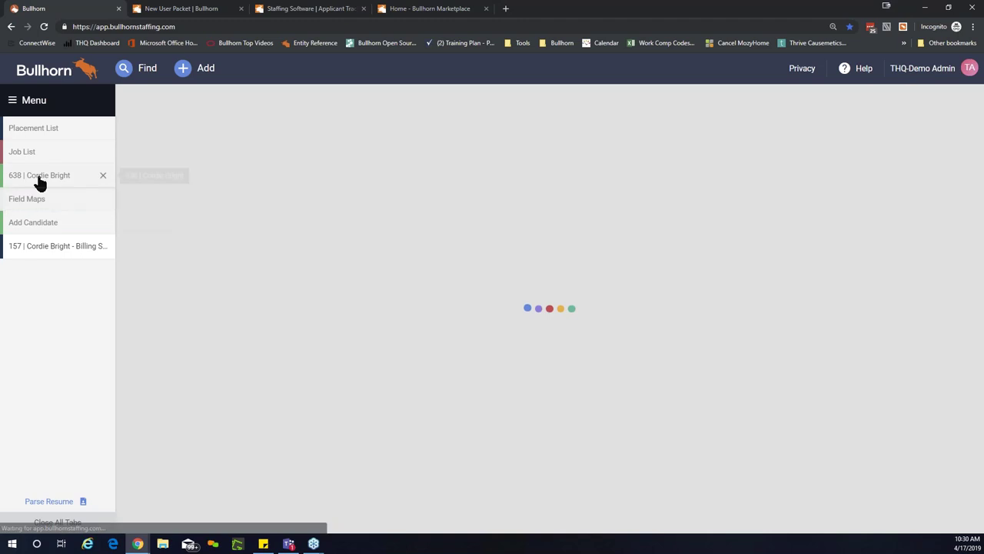
Step: Reopen candidate 638's record and show its Overview tab
click(39, 181)
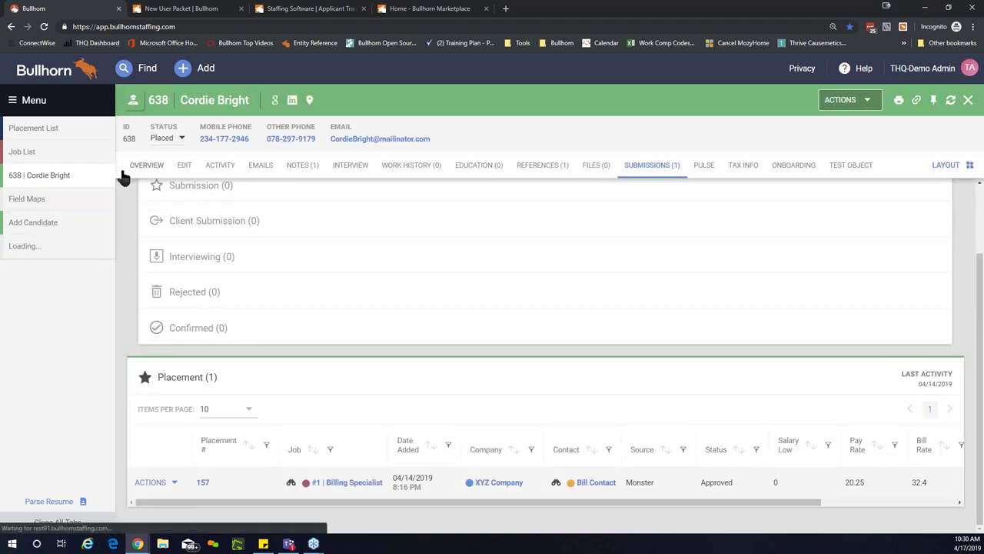
click(127, 169)
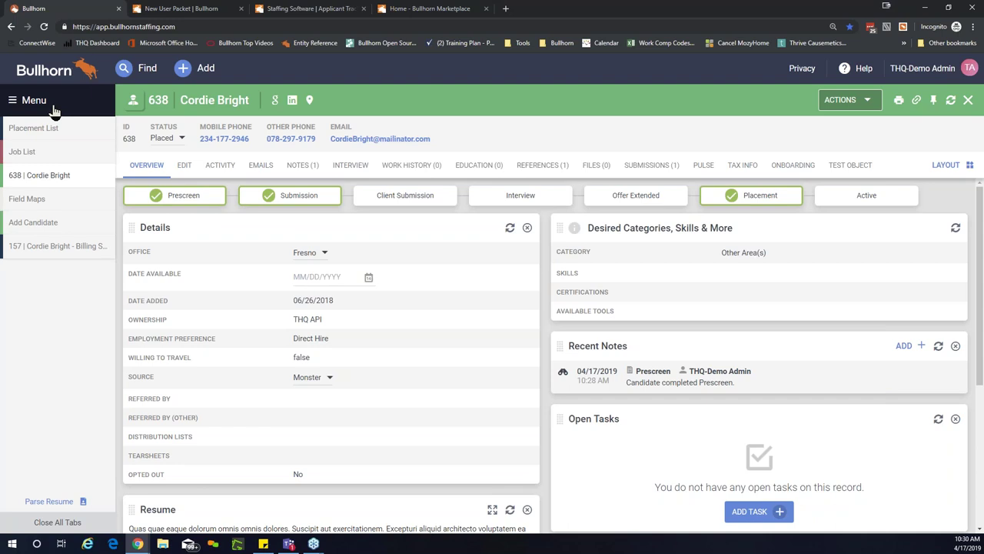
Step: Search System Settings for 'workflow' and expand the candidateWorkFlowSteps setting
click(23, 104)
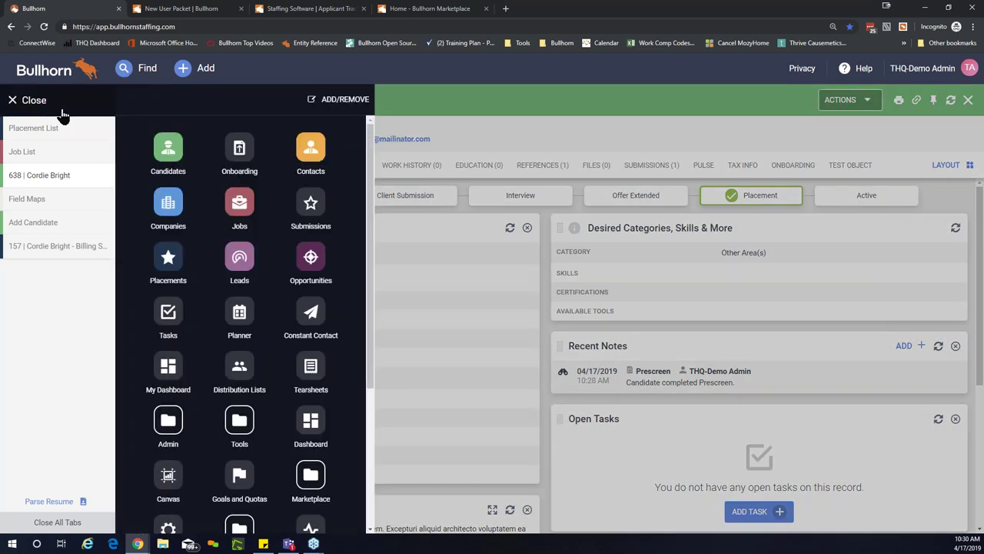
click(165, 424)
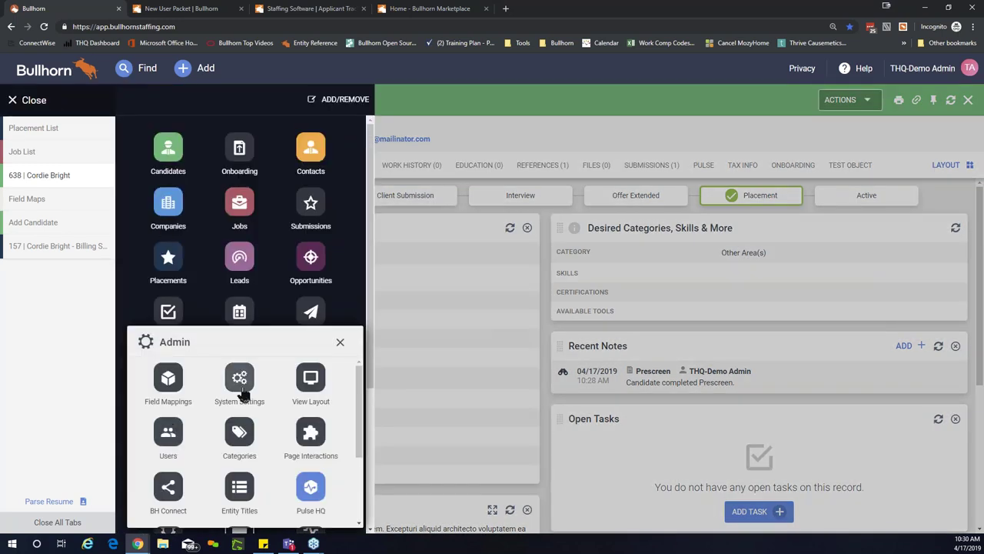
click(241, 388)
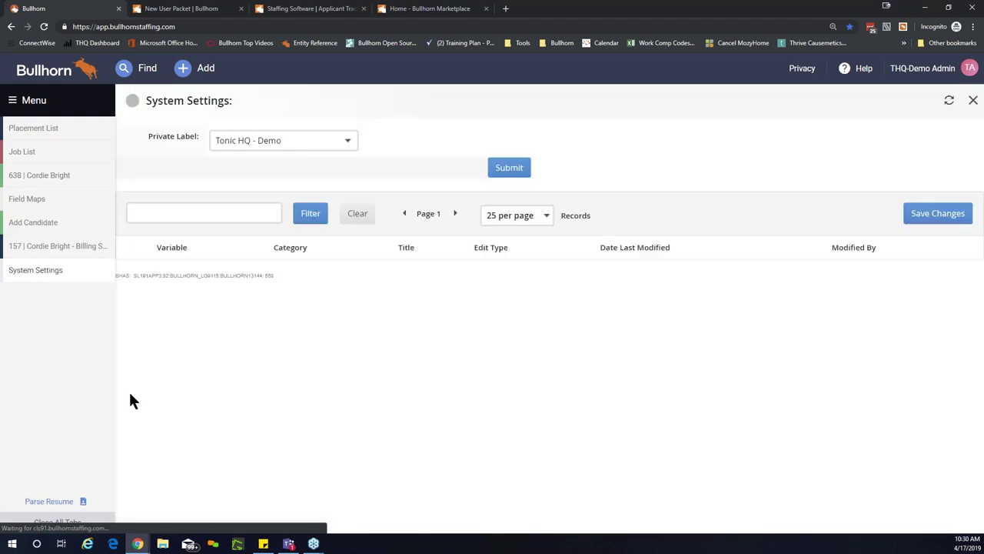
click(250, 214)
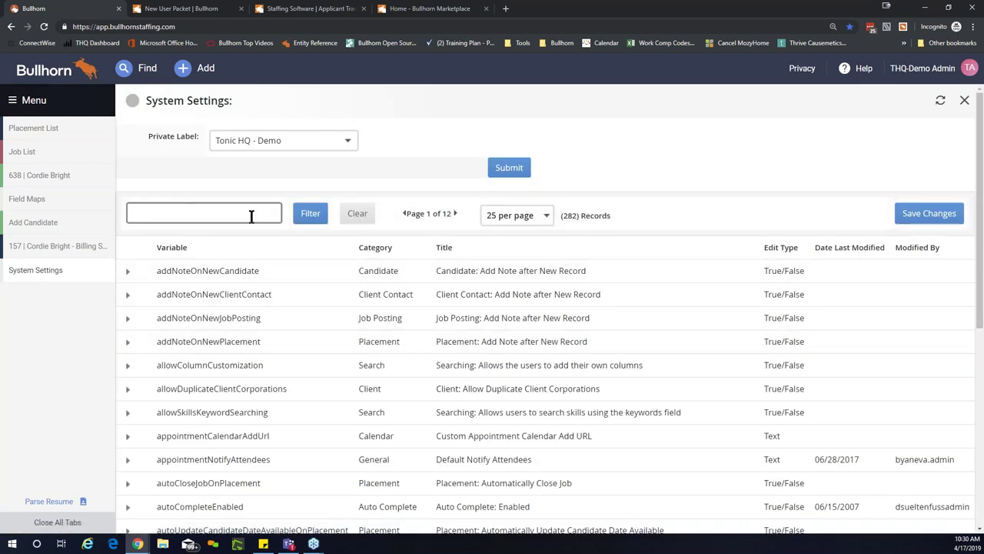
text(workflow)
click(309, 213)
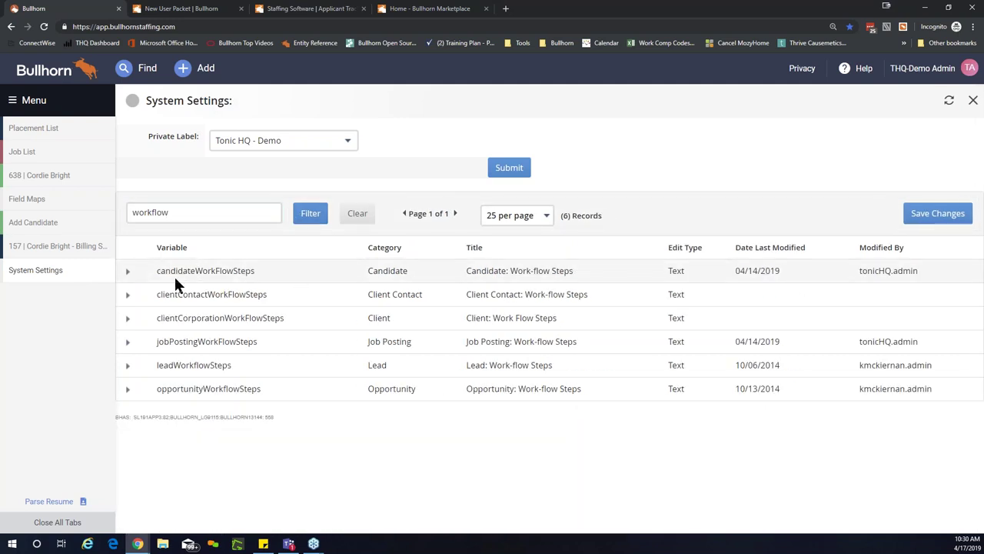
click(127, 273)
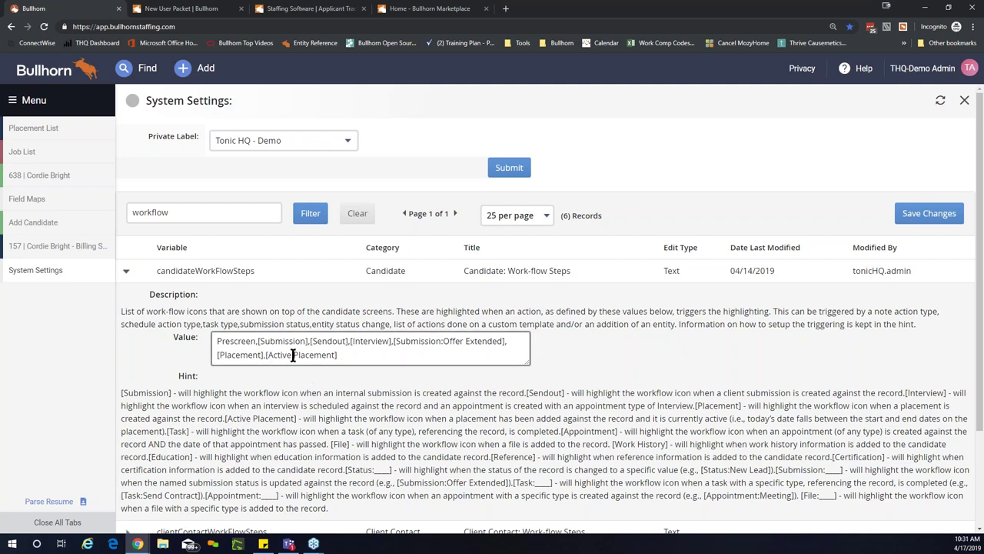
Step: Review the [Active Placement] entry in the workflow value and hint, then close System Settings
drag(339, 354, 263, 355)
click(262, 377)
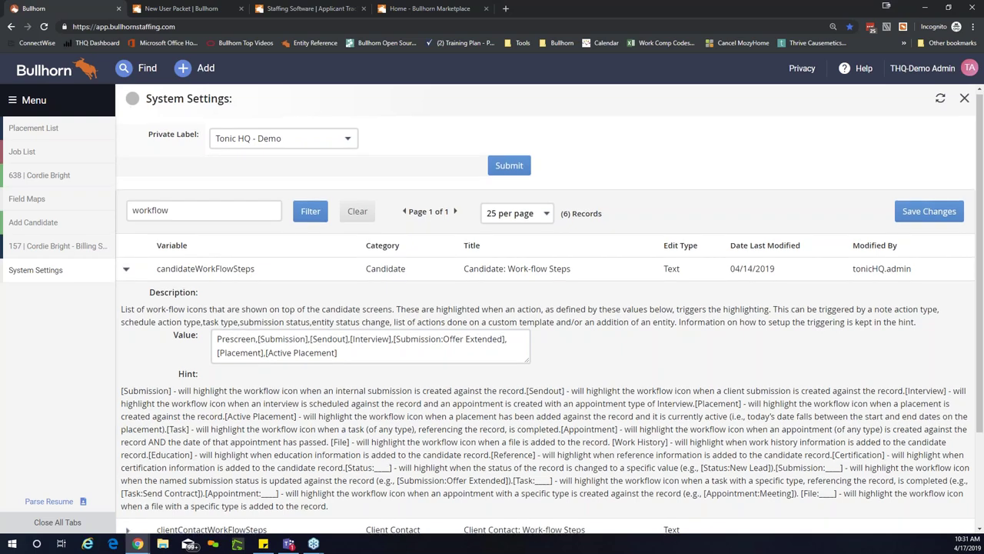
scroll(157, 300, down, 2)
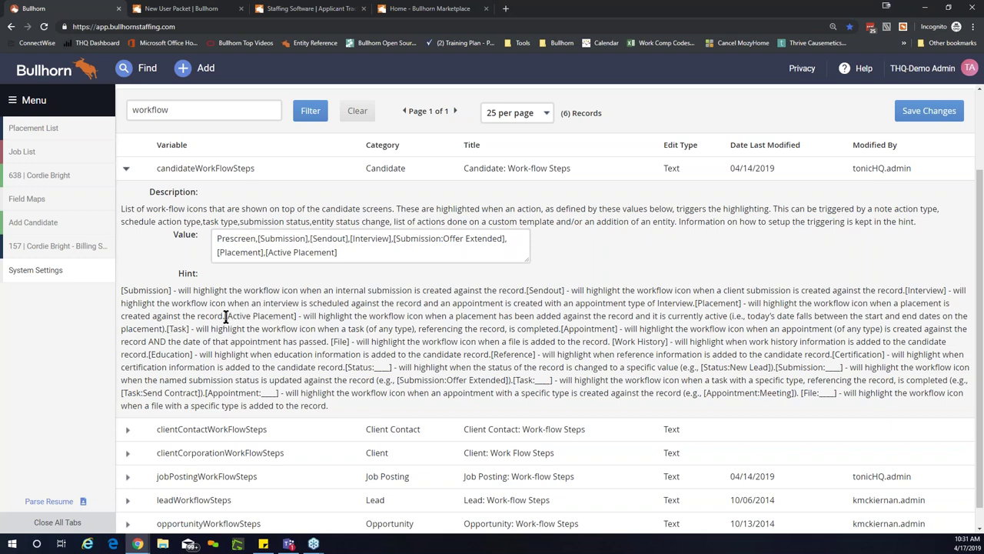
drag(226, 315, 298, 317)
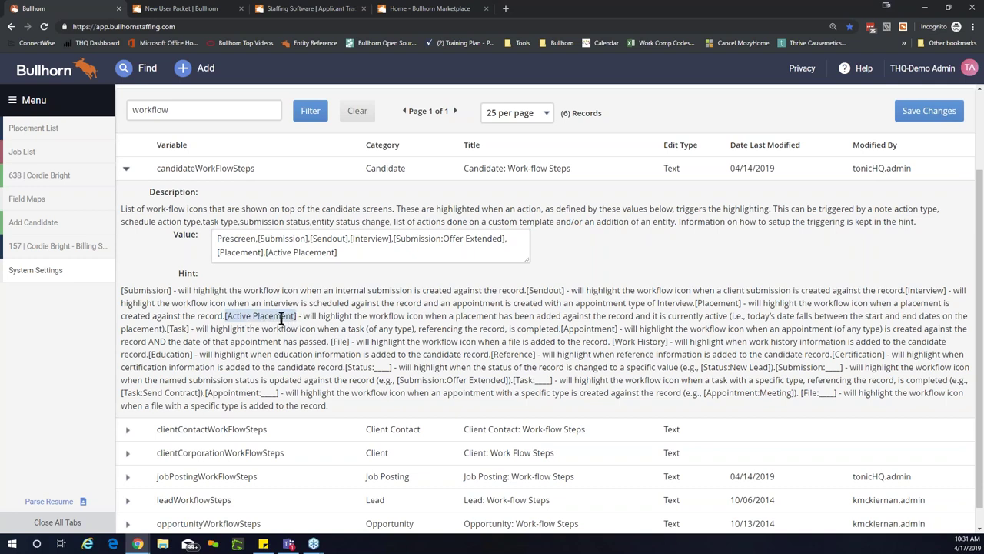
right_click(278, 317)
click(365, 284)
click(366, 260)
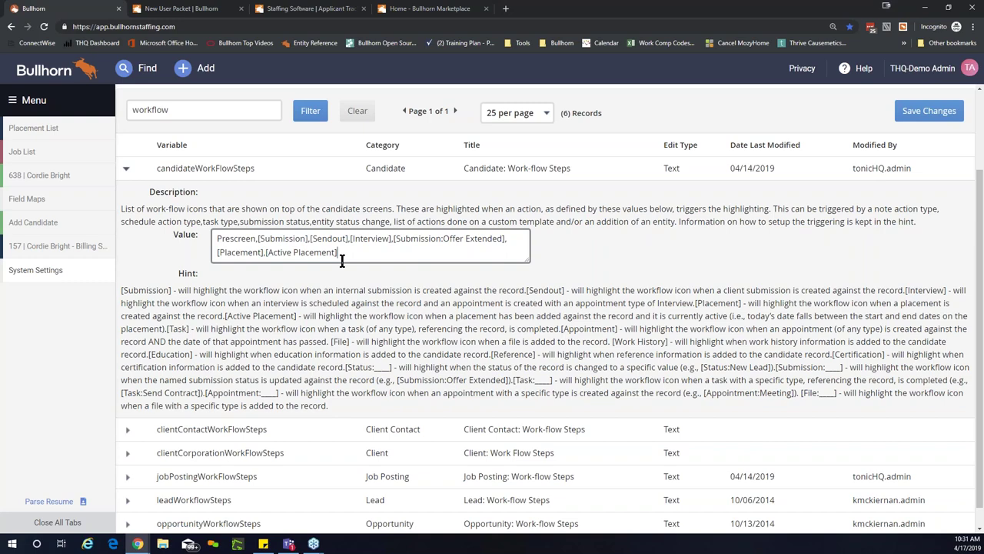
scroll(738, 363, up, 3)
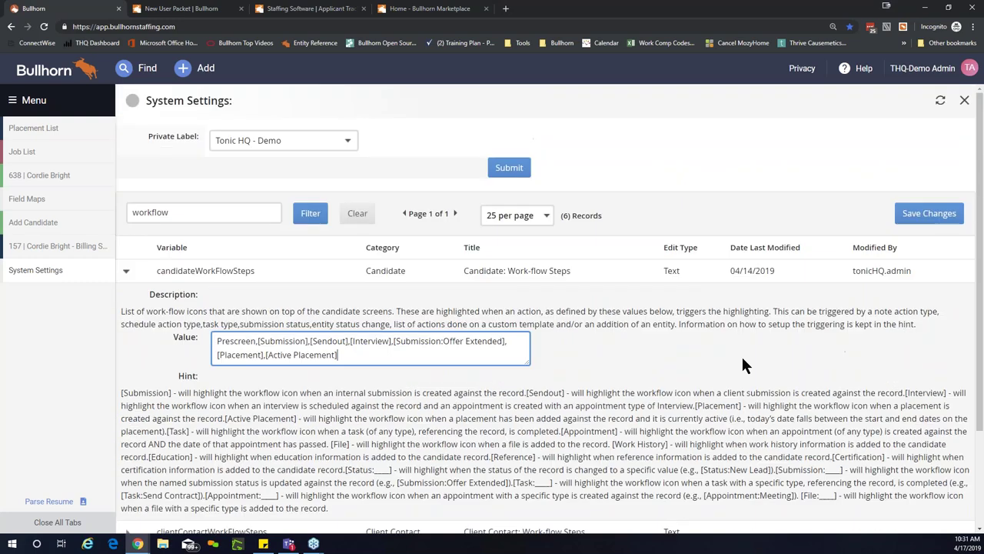
click(687, 163)
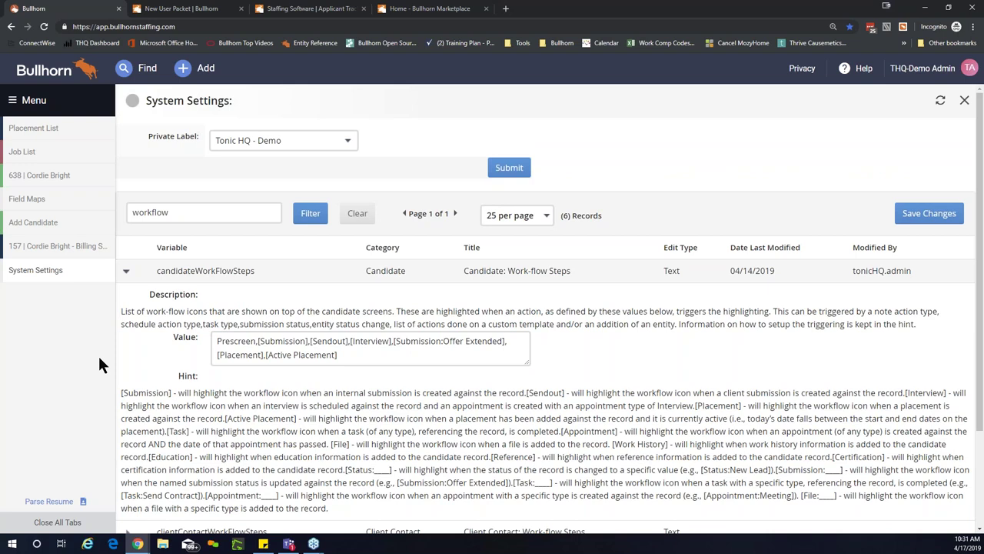
click(106, 269)
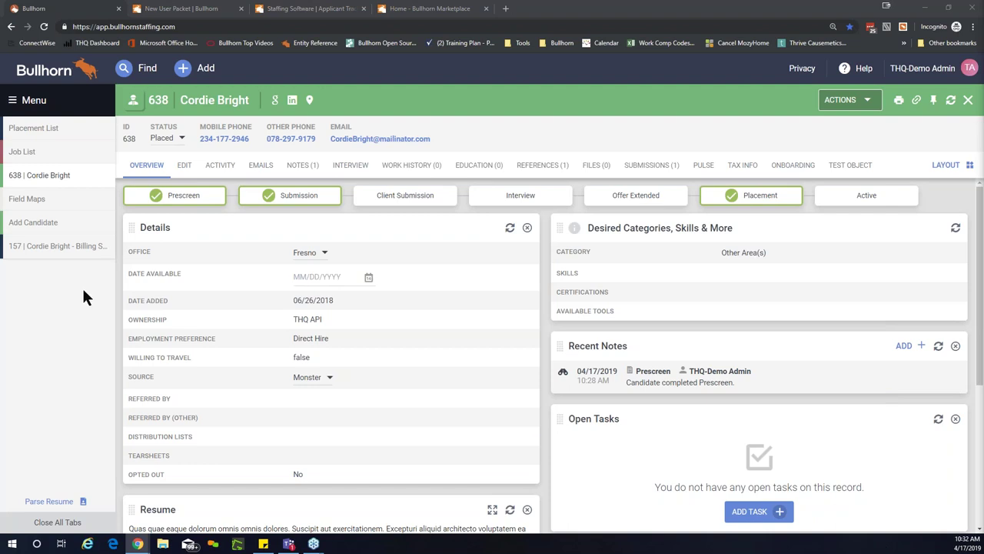
Step: Open the View Layout editor for the Job III entity
click(45, 110)
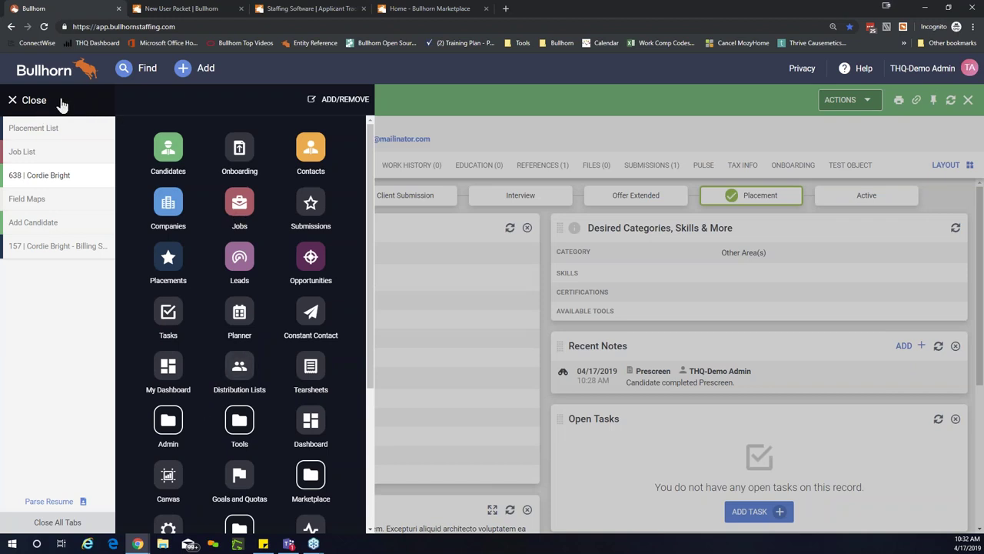
click(168, 420)
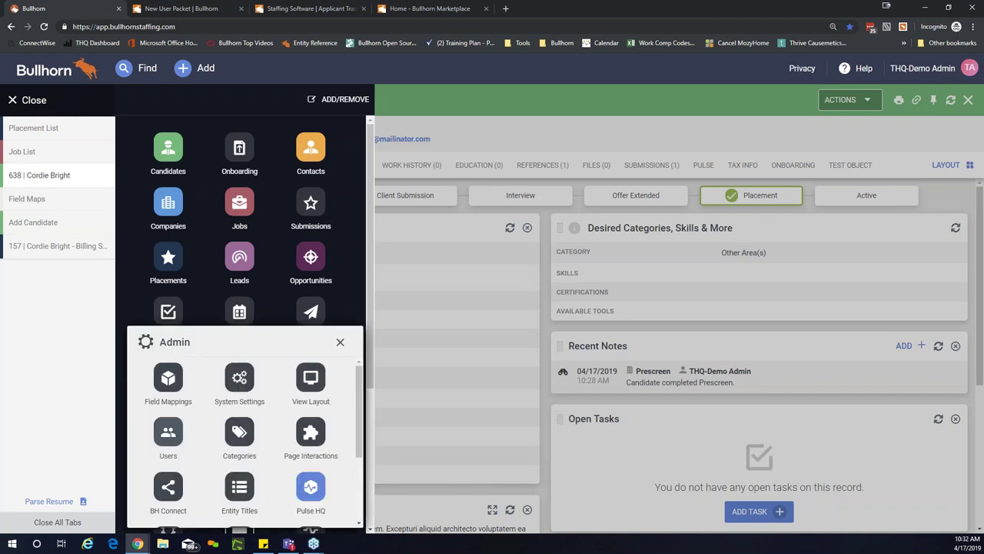
click(311, 393)
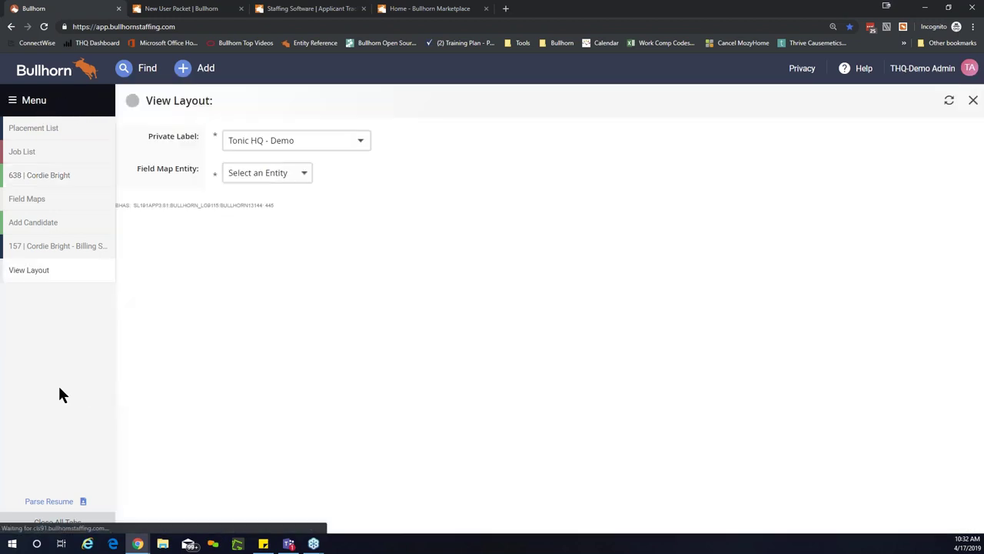
click(255, 175)
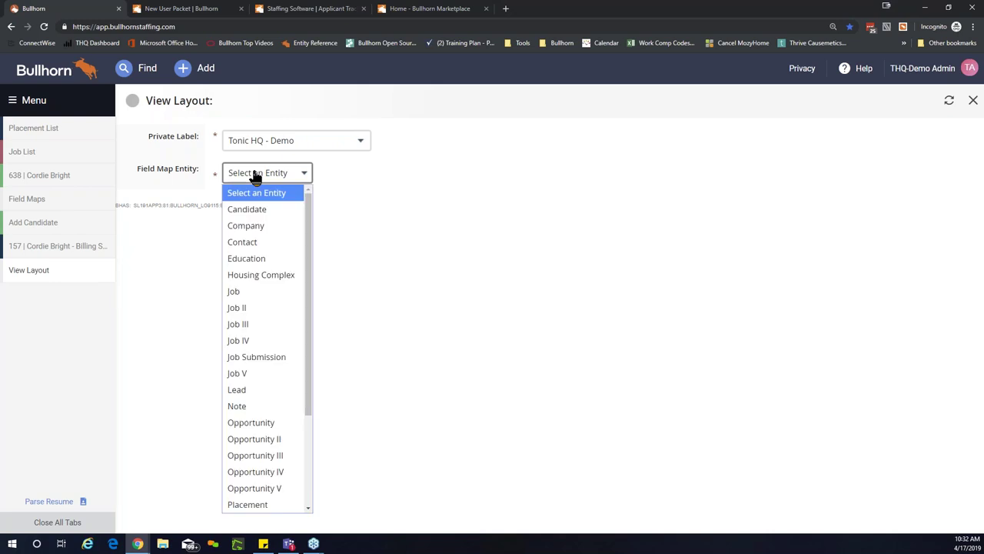
click(248, 329)
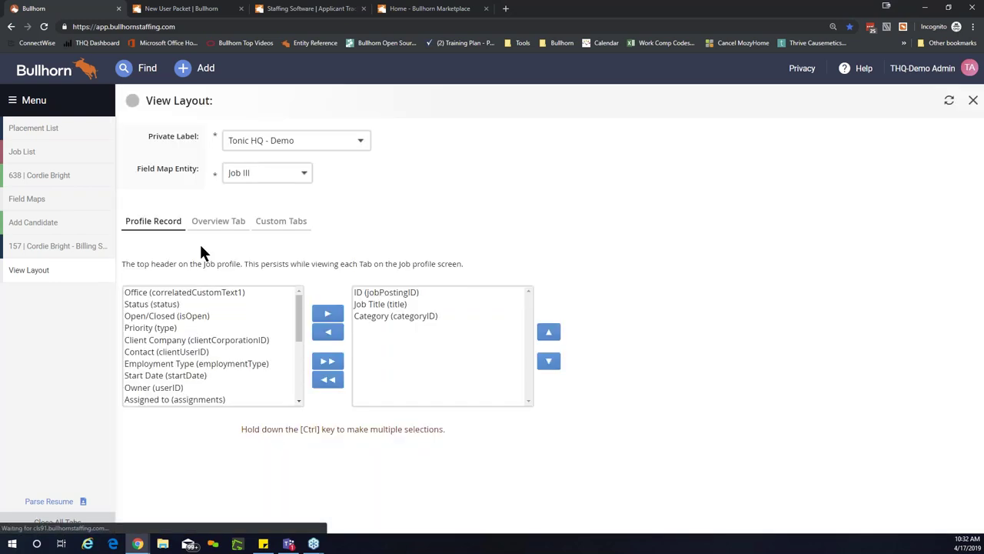
scroll(386, 246, down, 2)
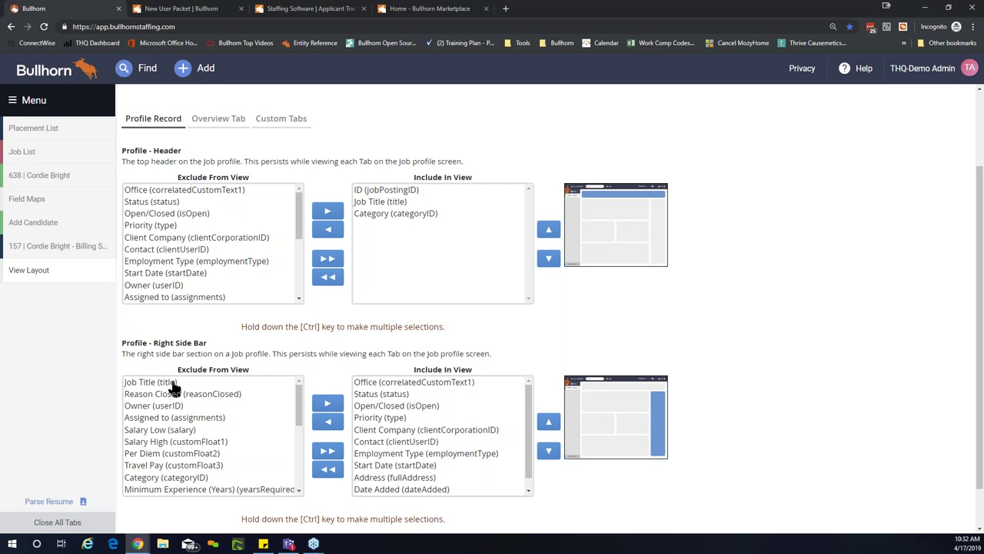
Step: Include Reason Closed in the right side bar, positioned just below Status
click(146, 394)
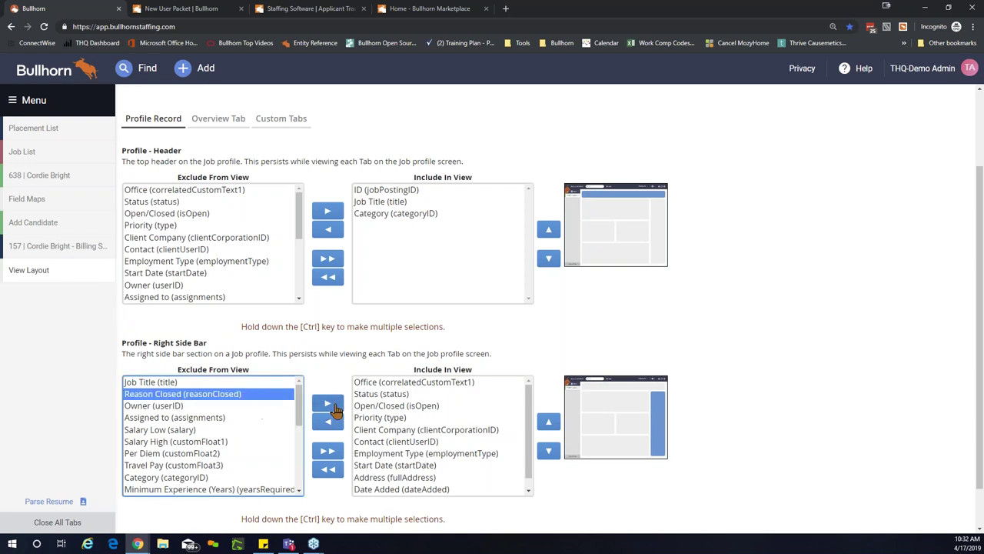
click(336, 408)
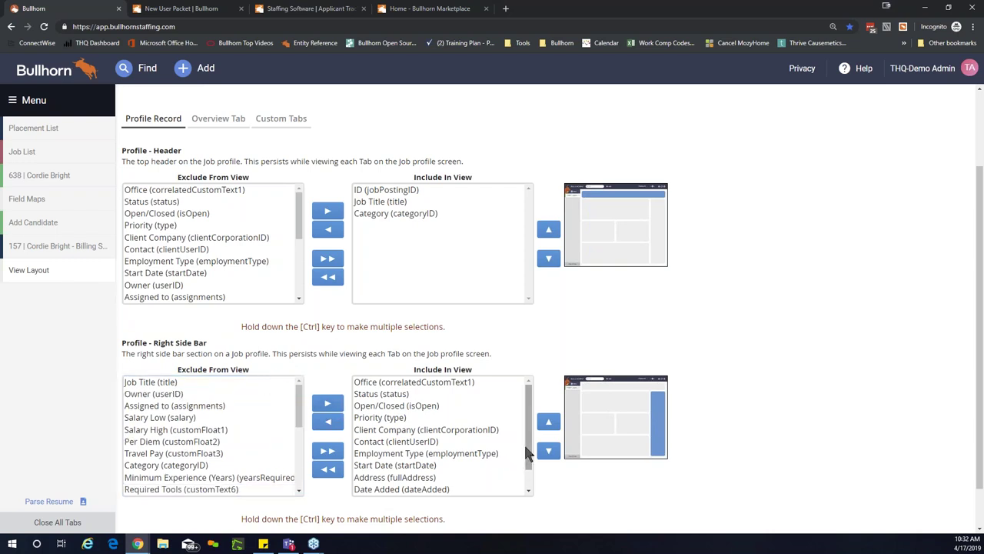
scroll(528, 461, down, 1)
click(413, 491)
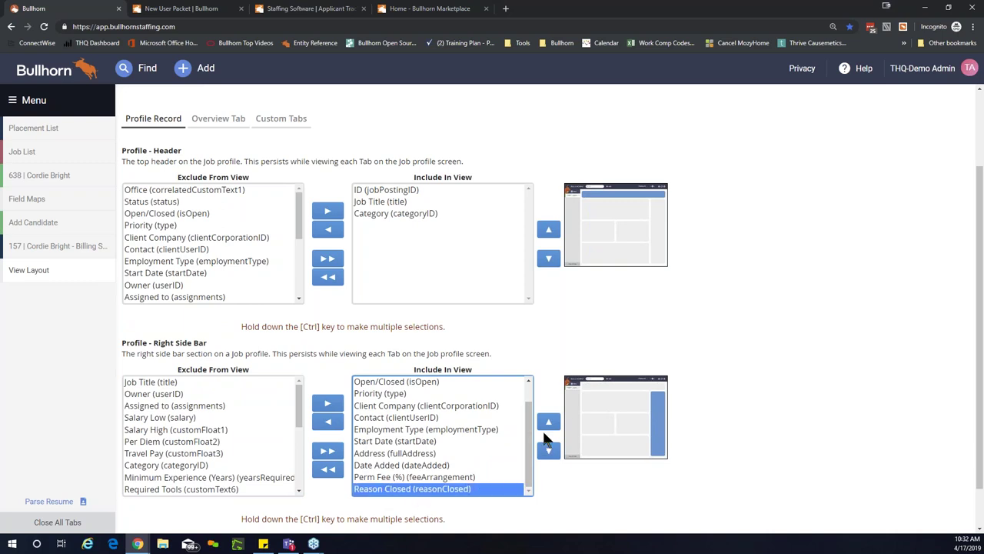
click(549, 422)
click(549, 422)
click(549, 422)
click(549, 422)
click(549, 422)
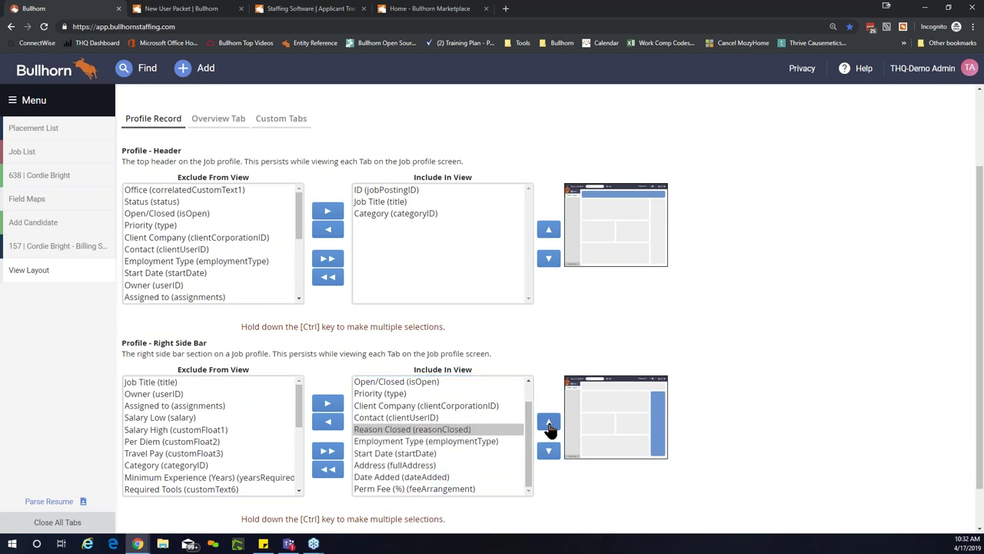
click(548, 422)
click(548, 422)
click(548, 422)
click(549, 424)
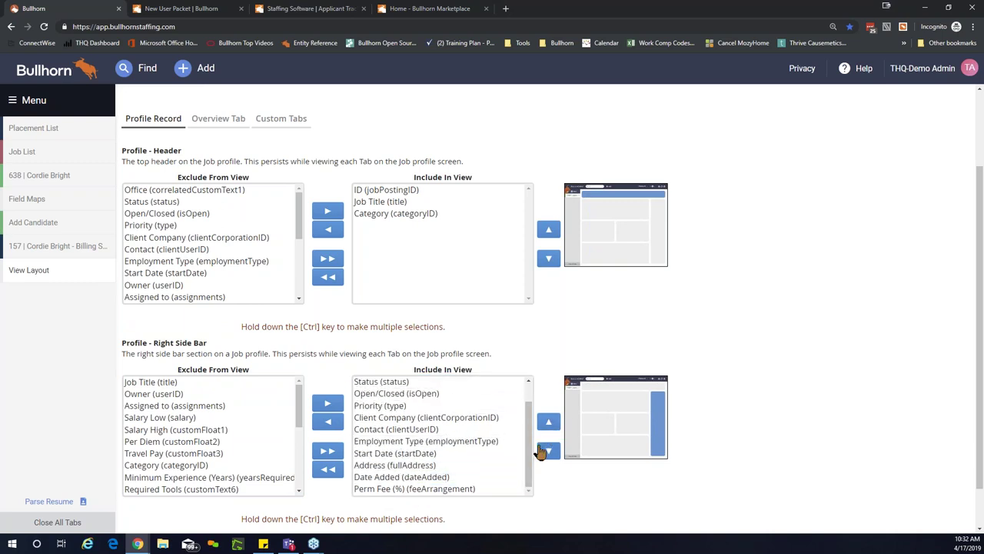
click(548, 452)
Step: Save the Job III side bar layout and open the Test CSR job from the Job List
scroll(530, 431, up, 1)
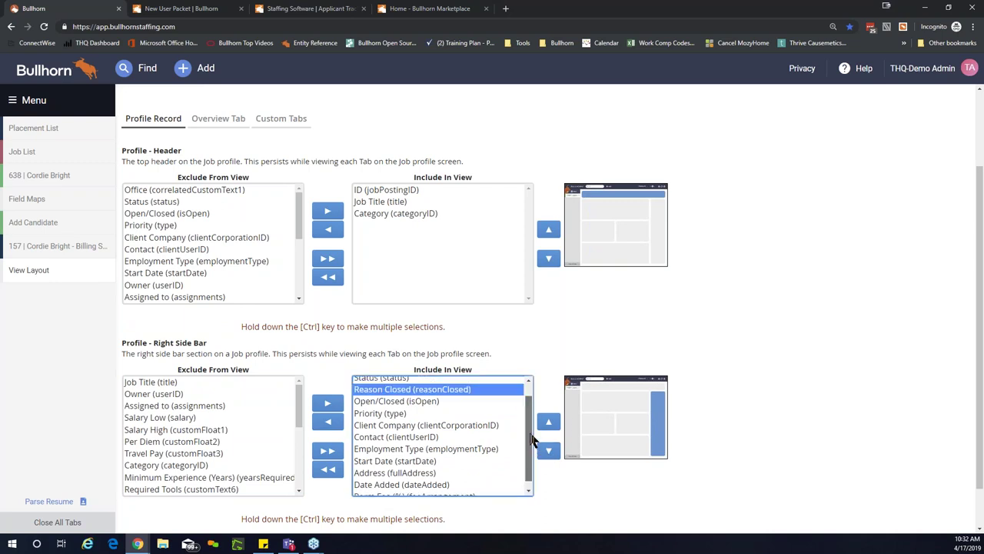
click(791, 432)
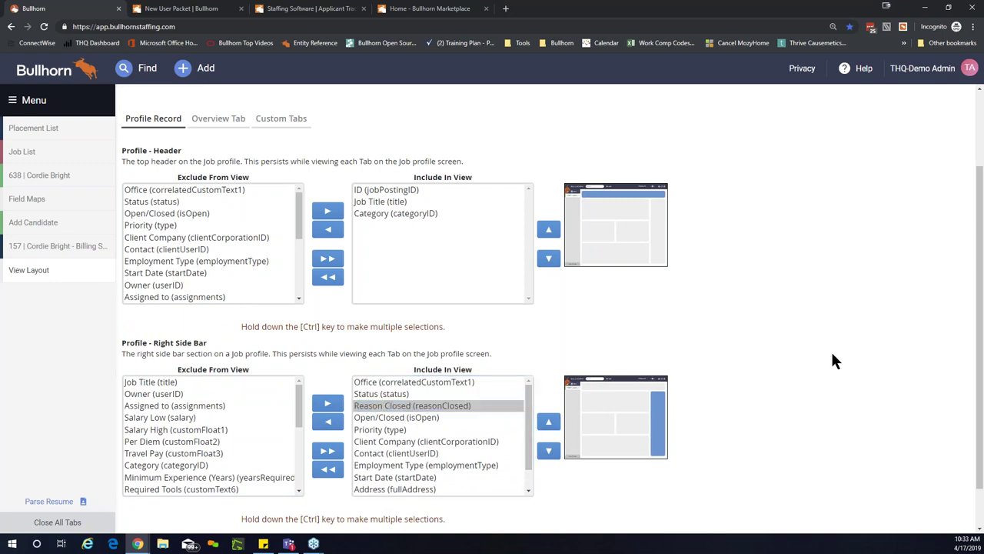
scroll(834, 360, down, 1)
click(665, 513)
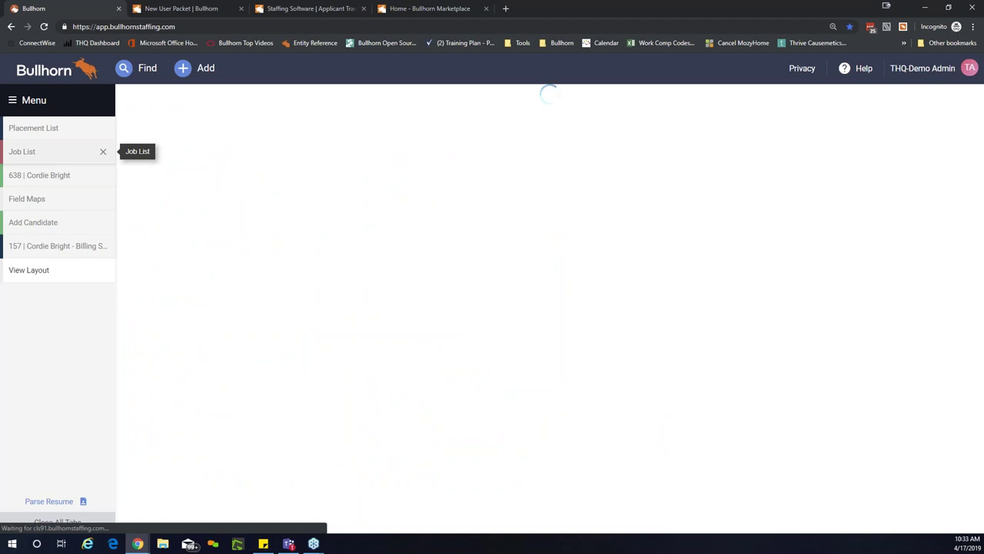
click(40, 154)
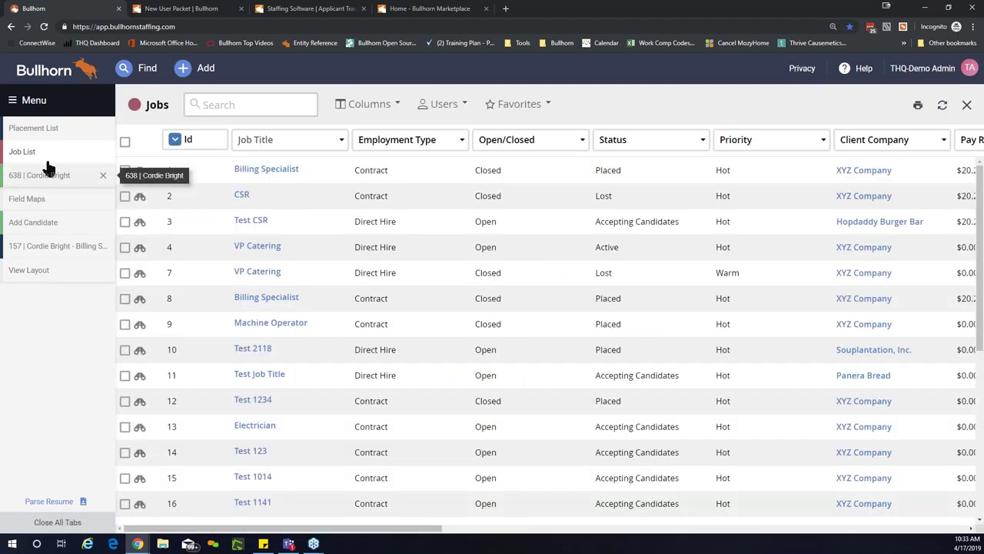
click(256, 223)
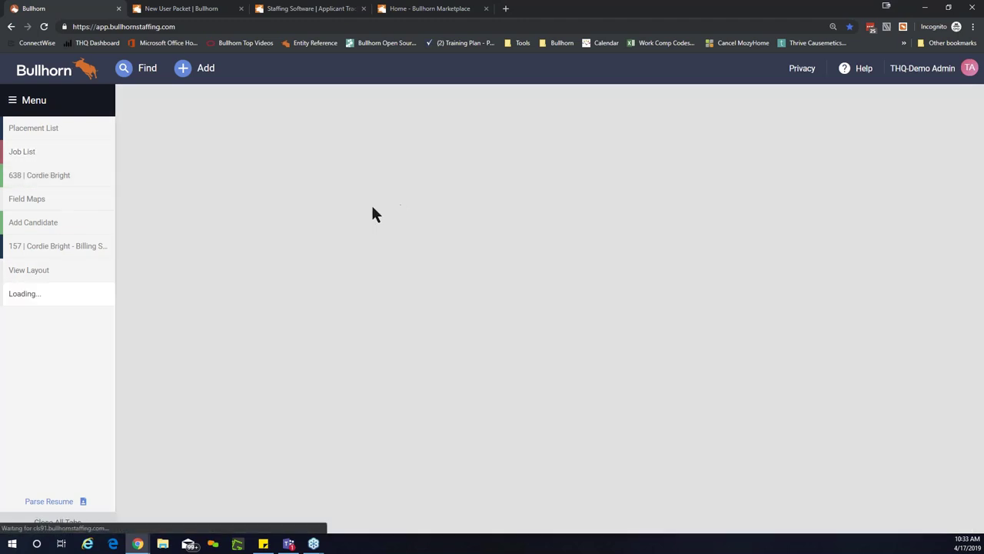
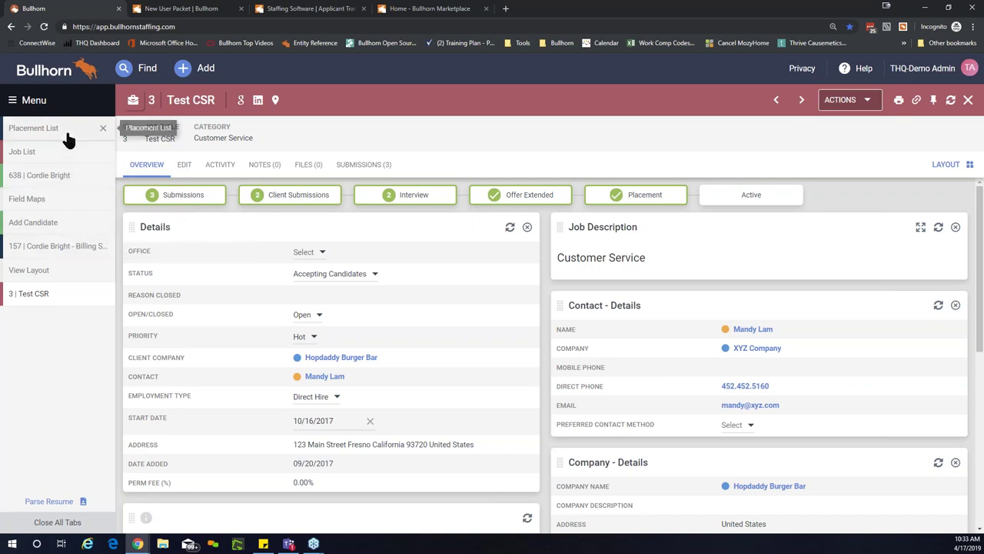
Step: Open the Candidates search and remove the old Interview: Date Added and Completed By criteria
click(57, 112)
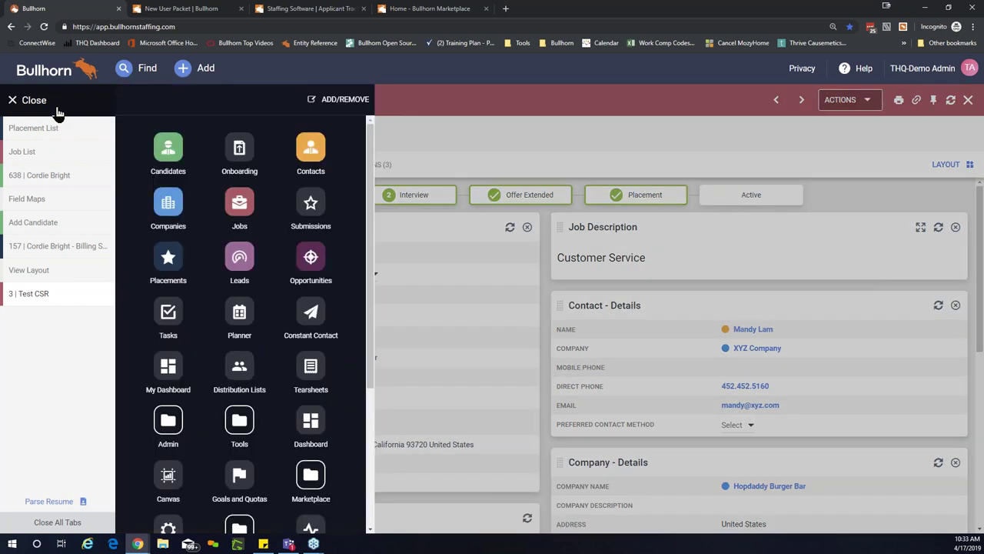
click(167, 153)
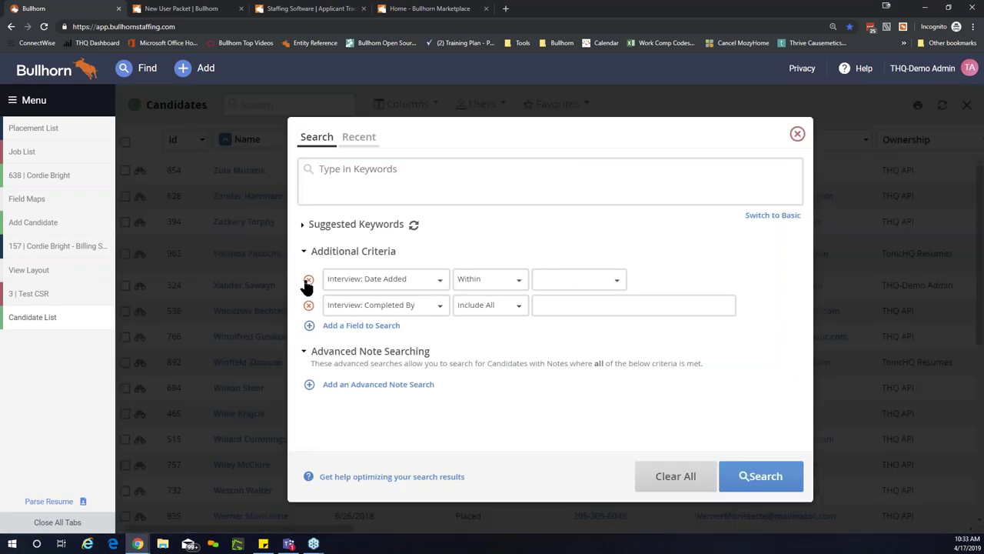
click(308, 281)
click(308, 279)
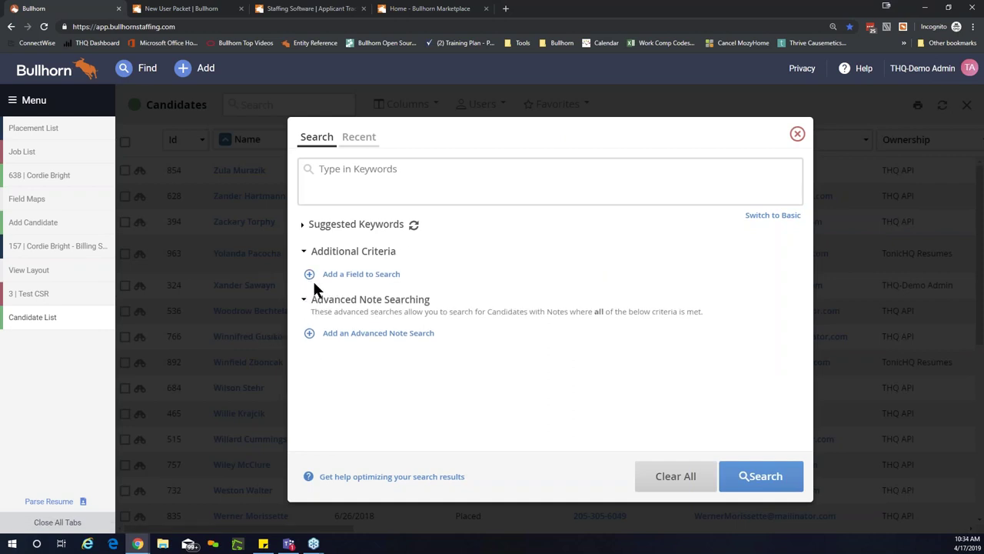
Step: Add two criteria rows: Interview: Date Completed and Interview: Completed By
click(381, 274)
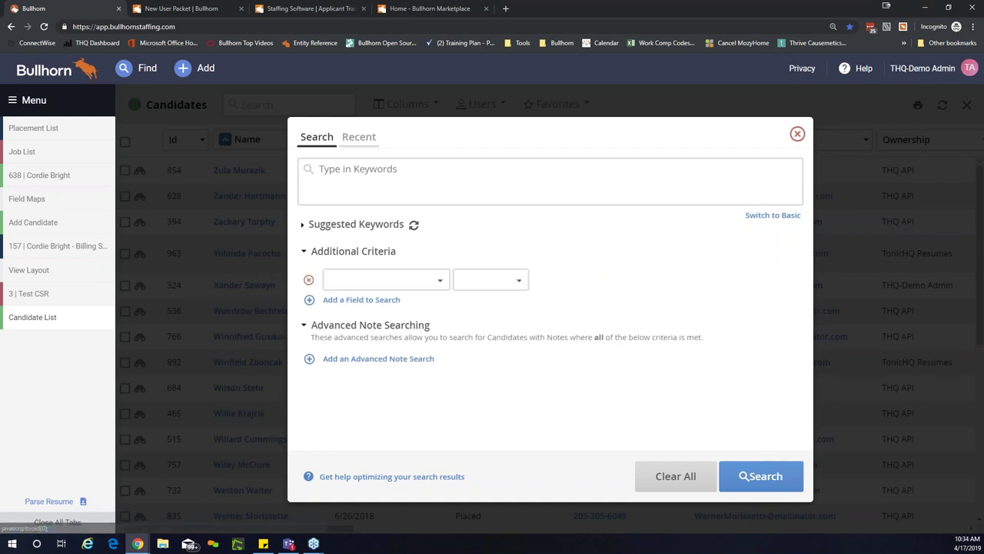
click(390, 285)
text(interview)
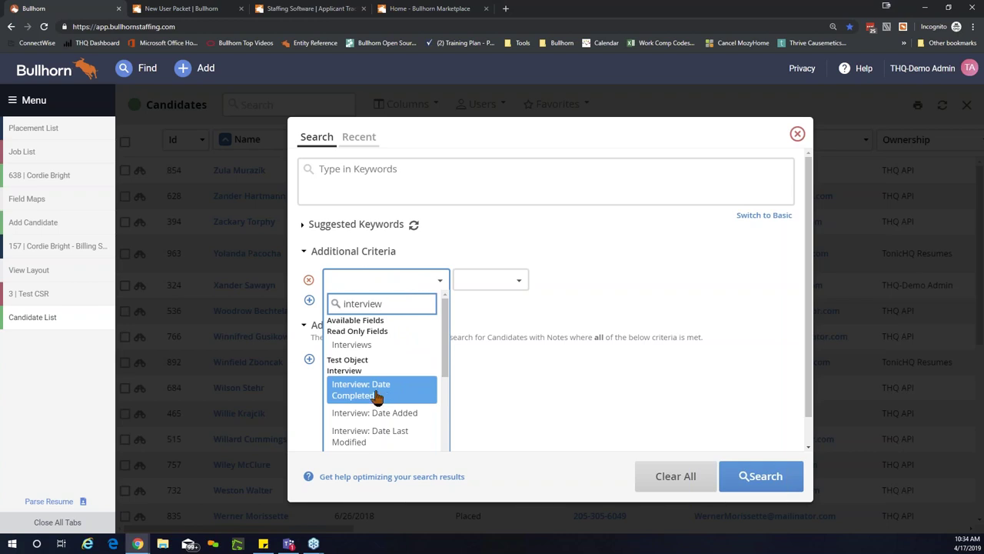
click(430, 390)
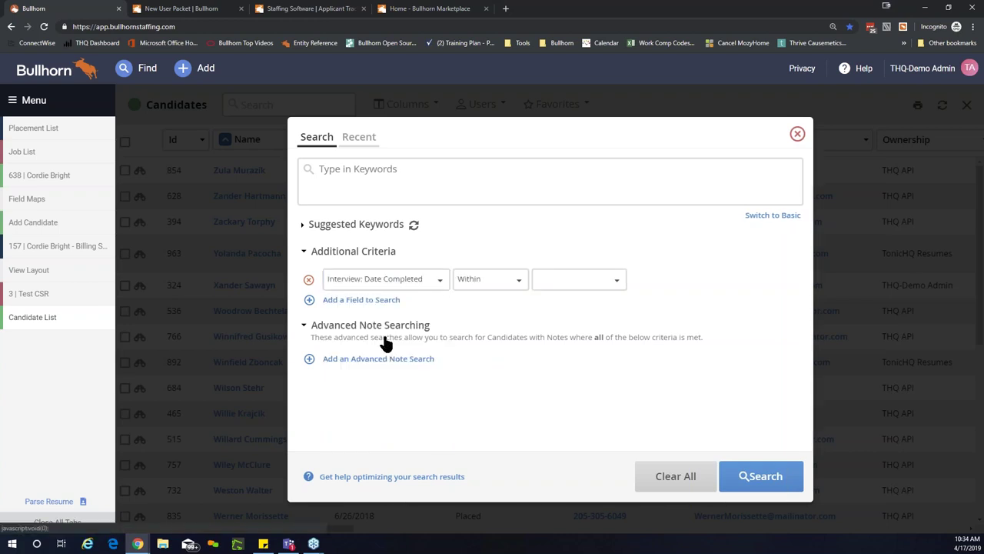
click(373, 299)
click(376, 308)
text(interview)
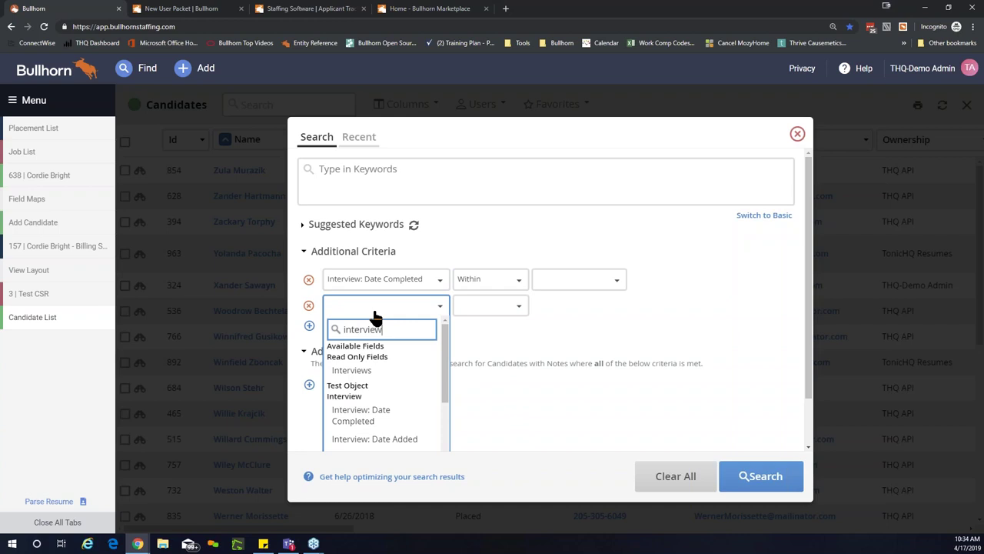
scroll(381, 404, down, 3)
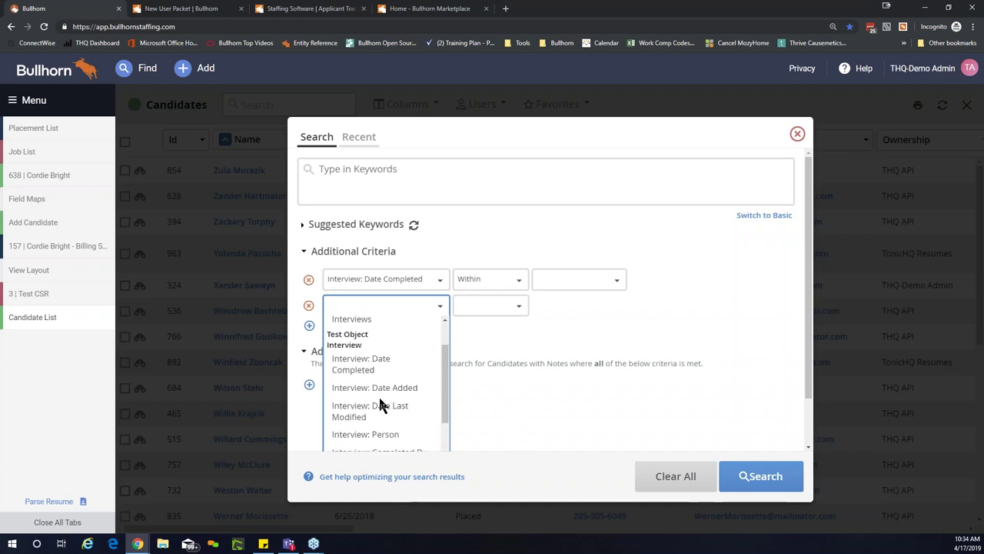
click(413, 400)
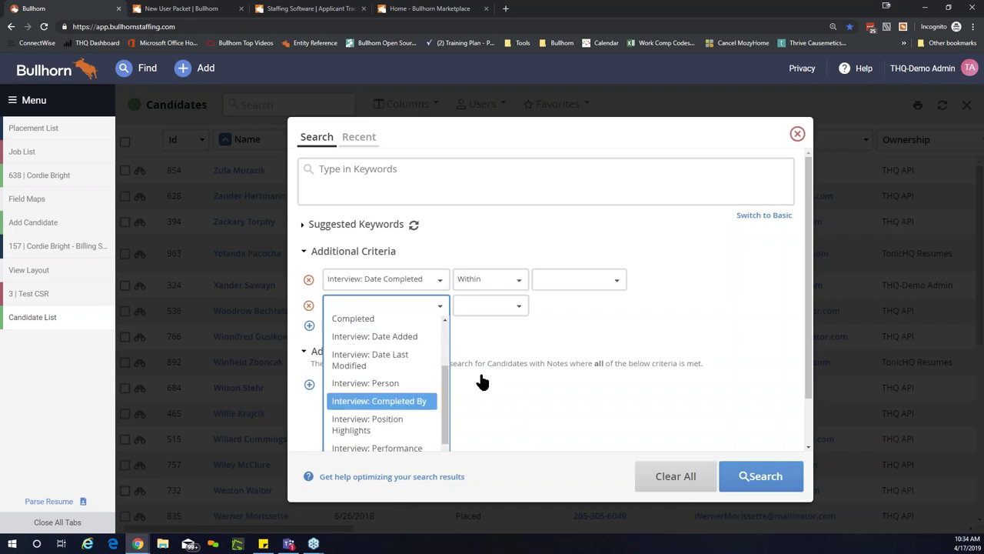
Step: Limit Date Completed to Past 7 Days and set Completed By to the chosen recruiter
click(603, 286)
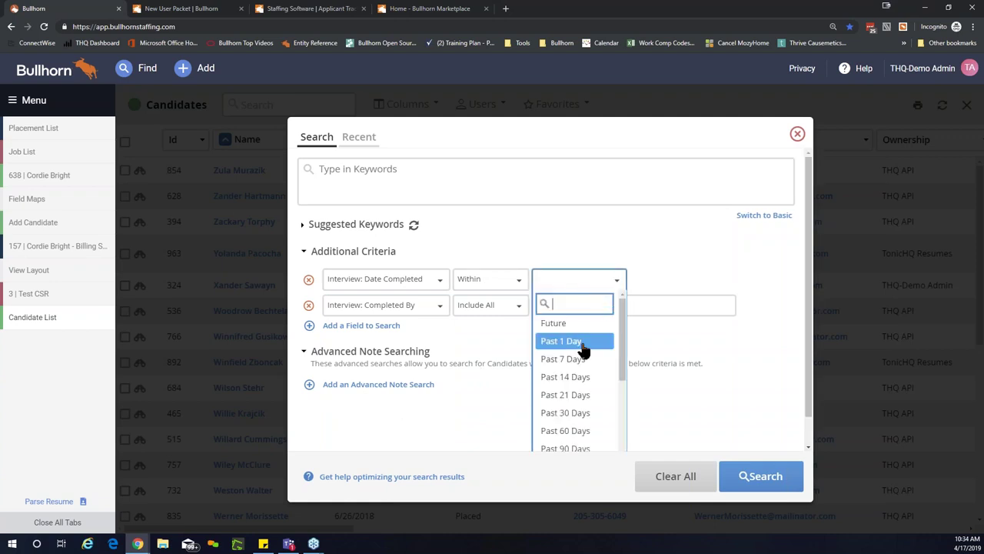
click(566, 358)
click(588, 306)
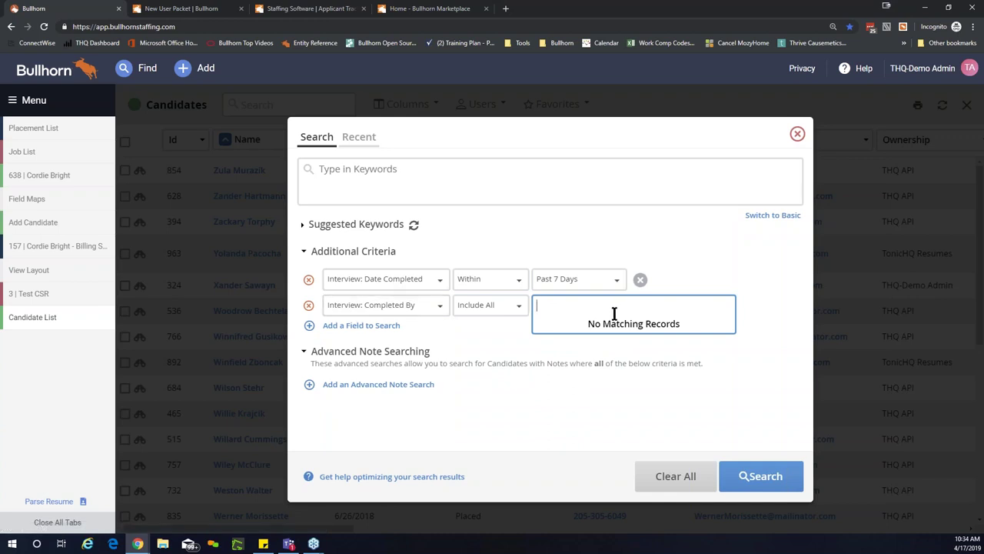
text(marian)
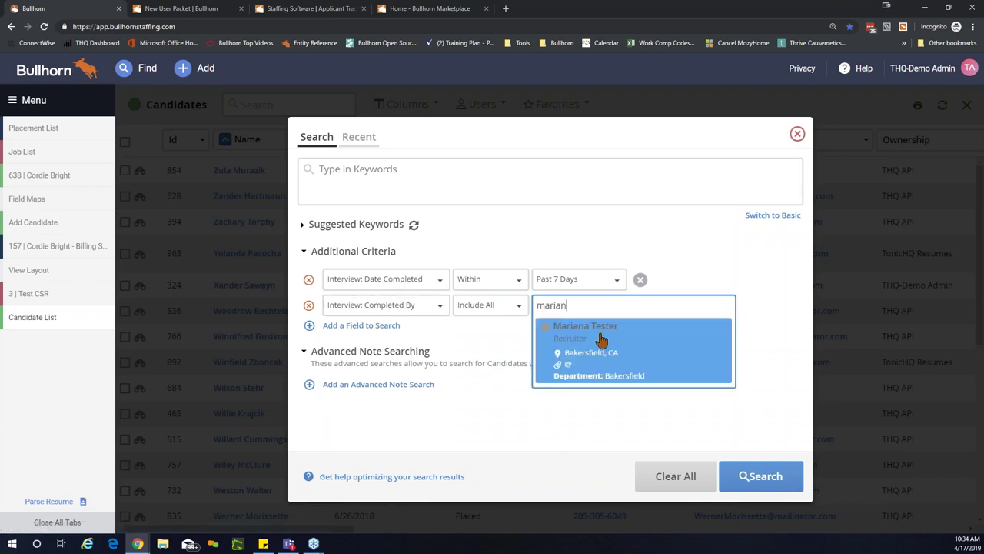
click(601, 343)
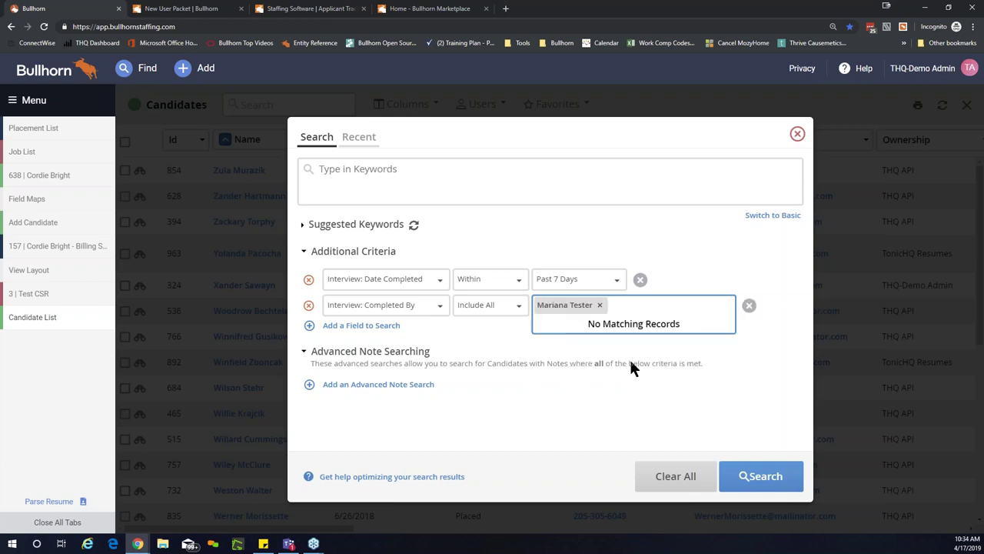
click(531, 419)
Step: Run the interview-based candidate search, returning two matching candidates
click(761, 476)
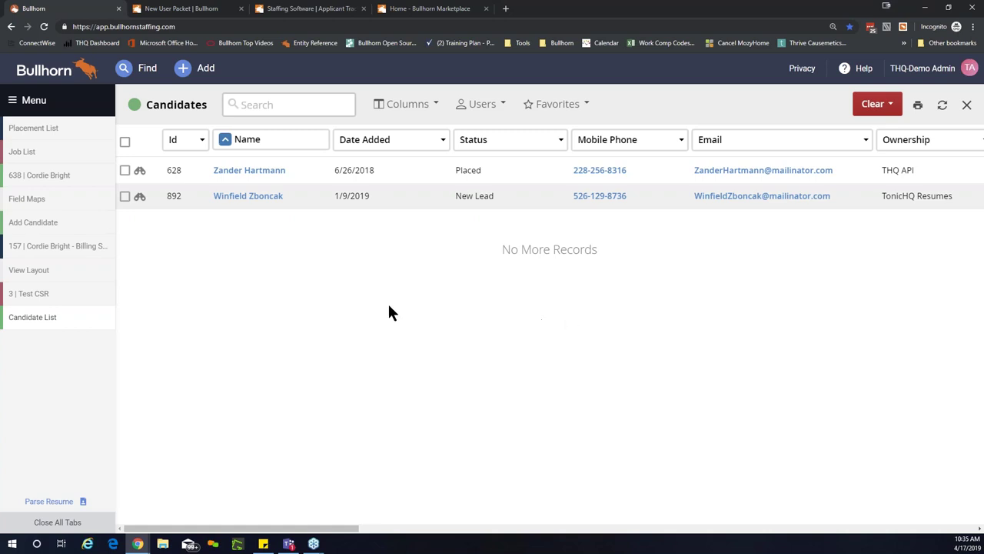
Step: Open the Billing Specialist job (ID 1) from the Job List
click(52, 154)
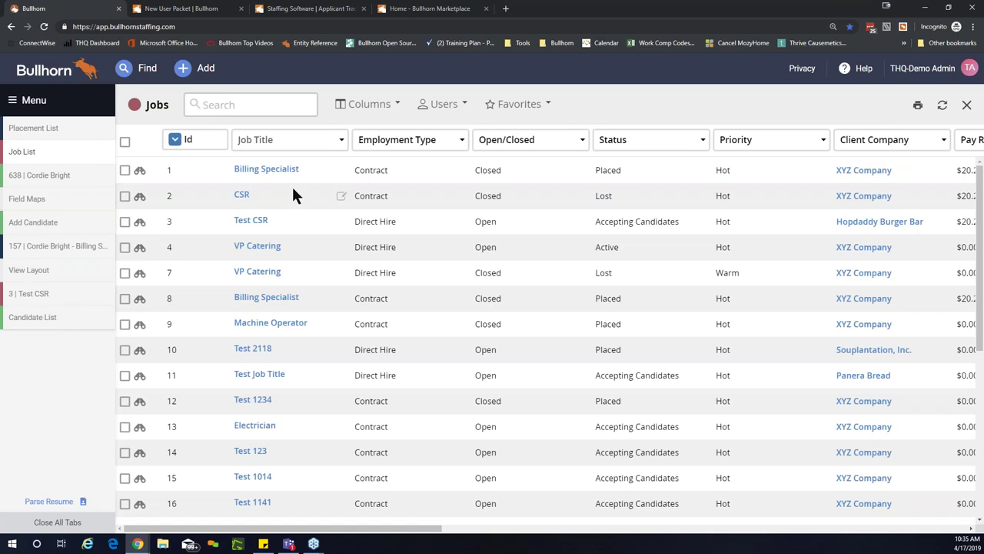
click(273, 172)
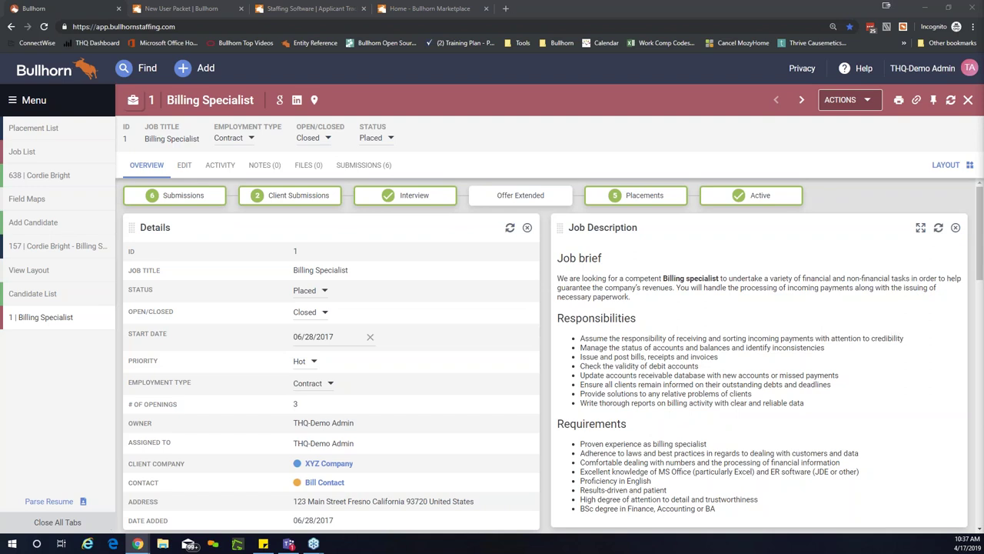
Step: Return to the candidate, review their Interview tab, and start a new blank interview
click(46, 176)
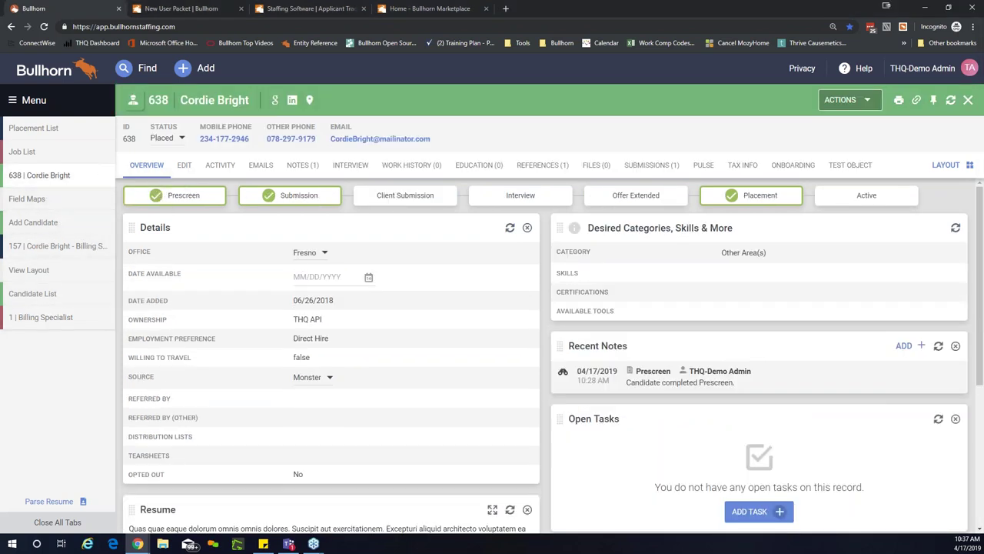
click(354, 170)
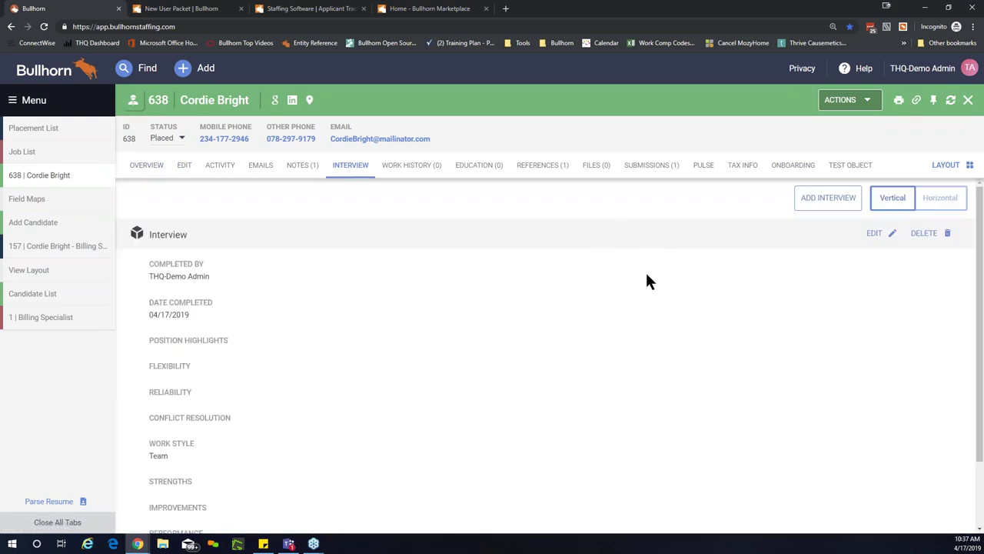
click(811, 206)
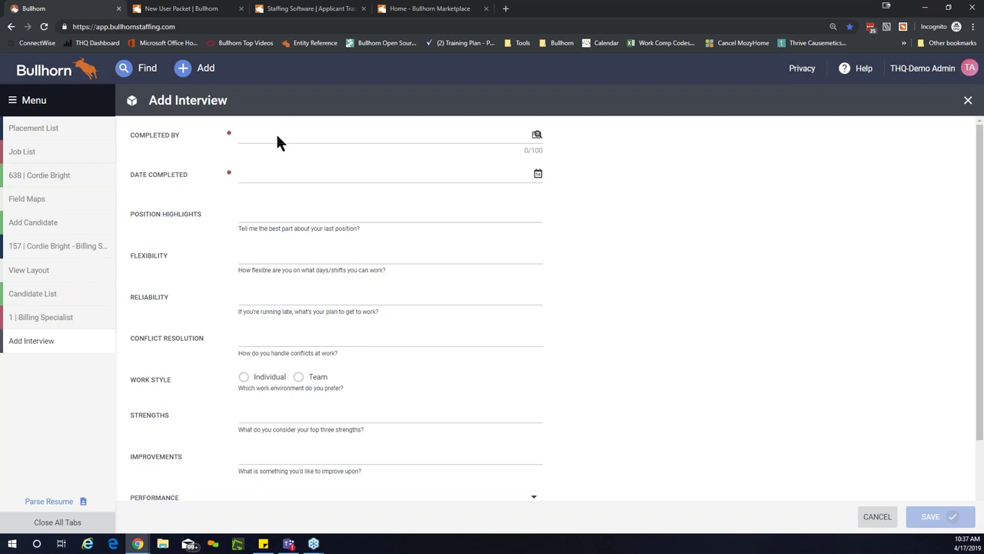
click(408, 137)
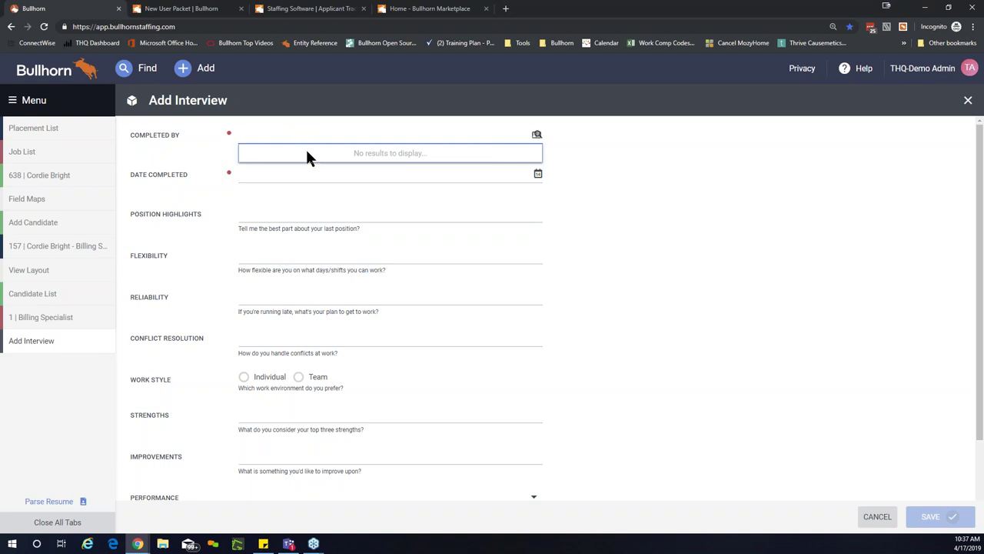
click(320, 176)
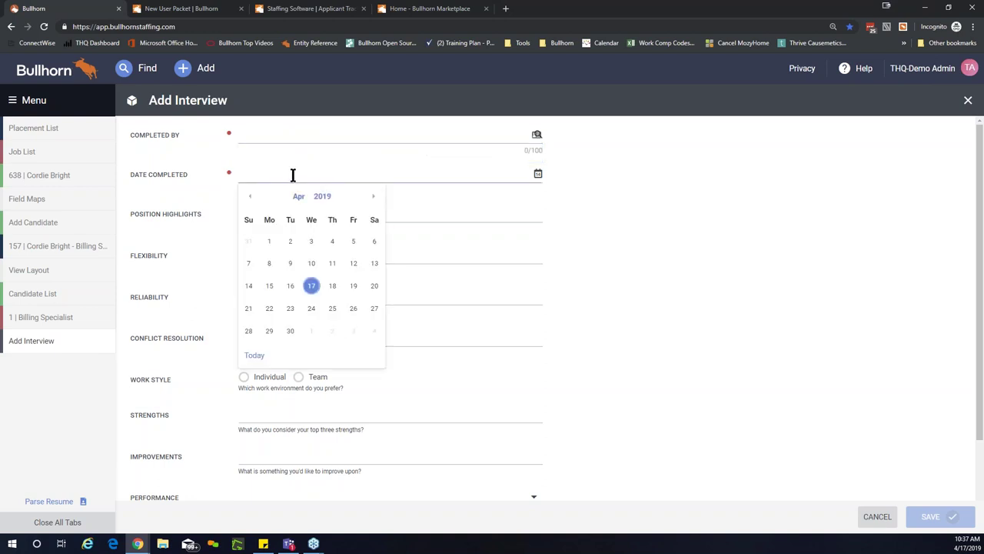
click(552, 231)
click(271, 219)
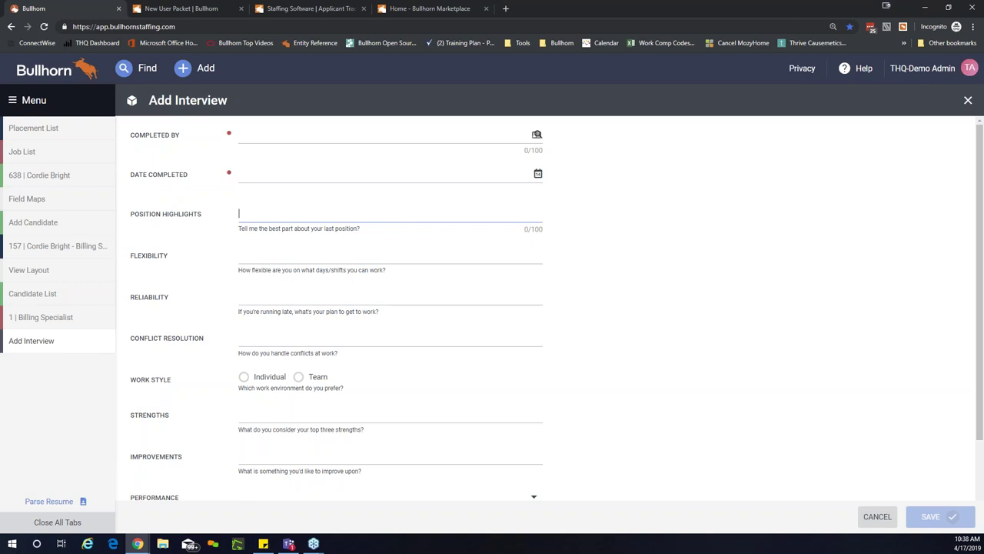
Step: Look over the Add Interview questions, leave Strengths empty, and return to the candidate's record
scroll(316, 315, down, 2)
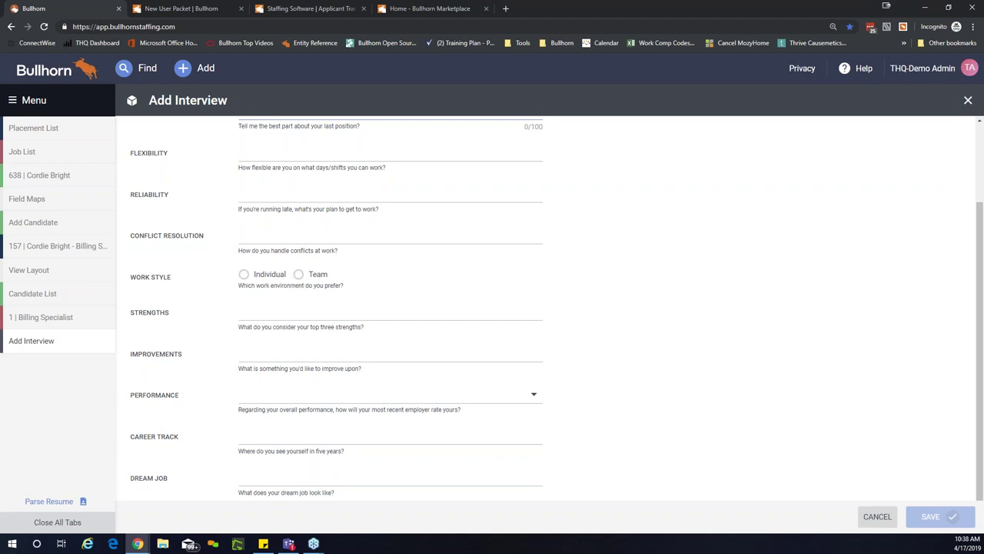
click(251, 308)
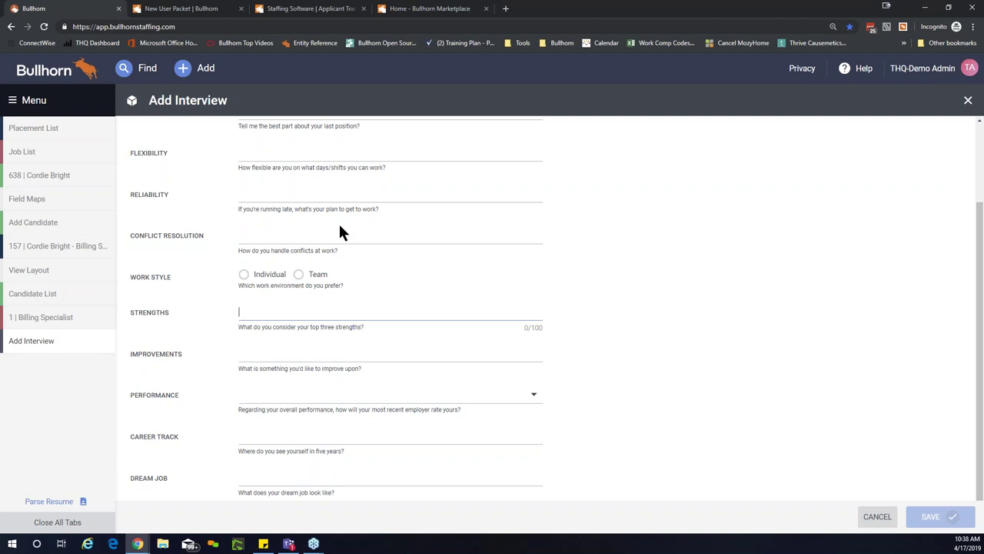
click(15, 377)
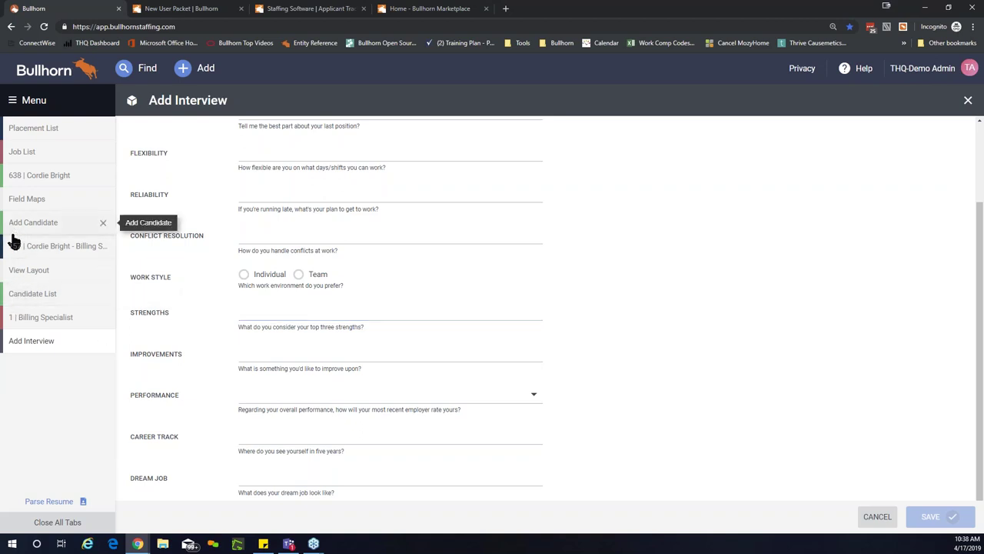
Step: In the candidate's Edit details, change Source from Monster to Referral
click(34, 188)
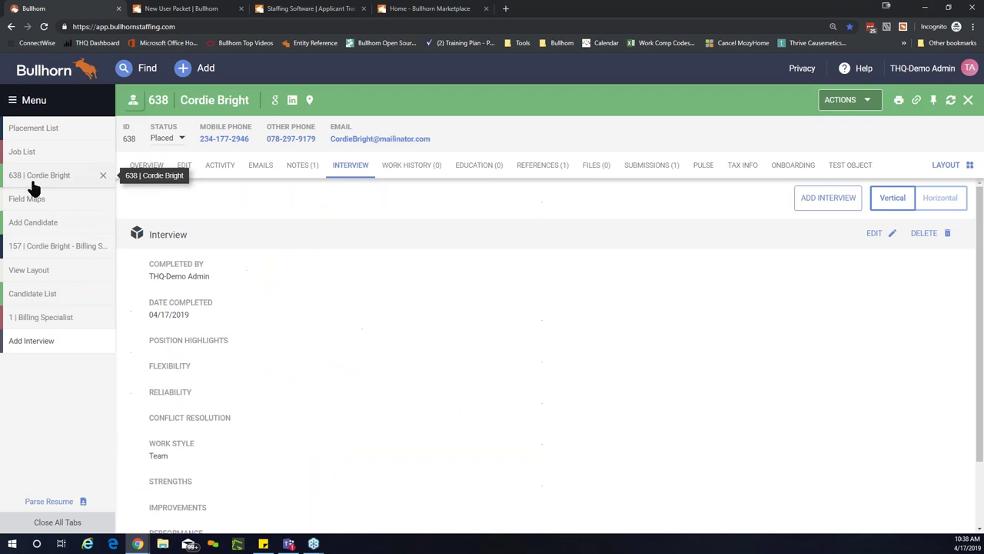
click(150, 171)
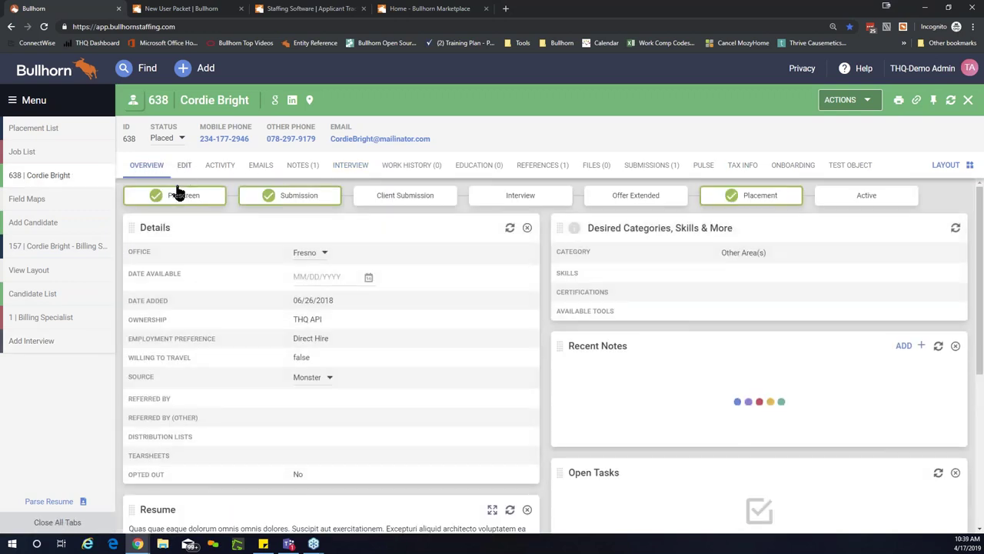
click(182, 167)
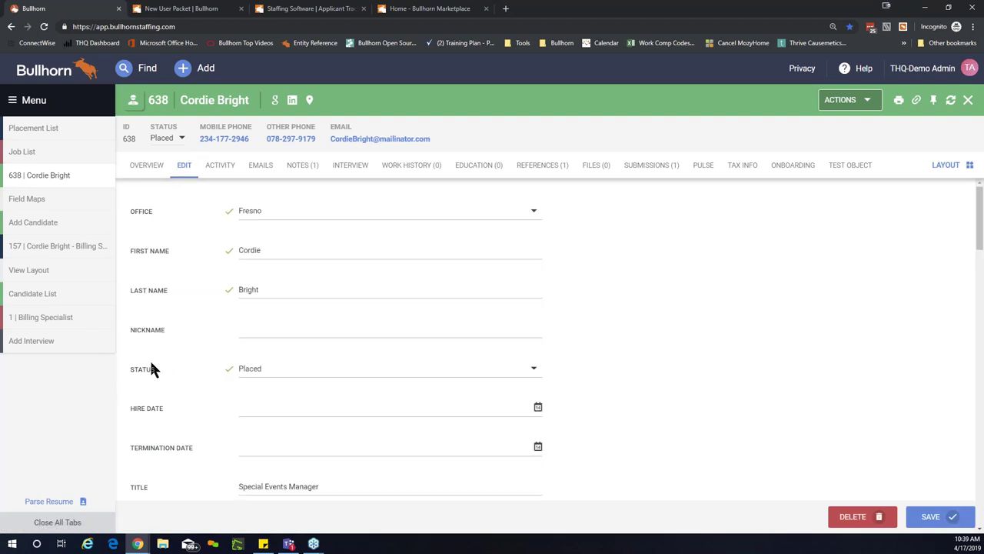
scroll(150, 361, down, 1)
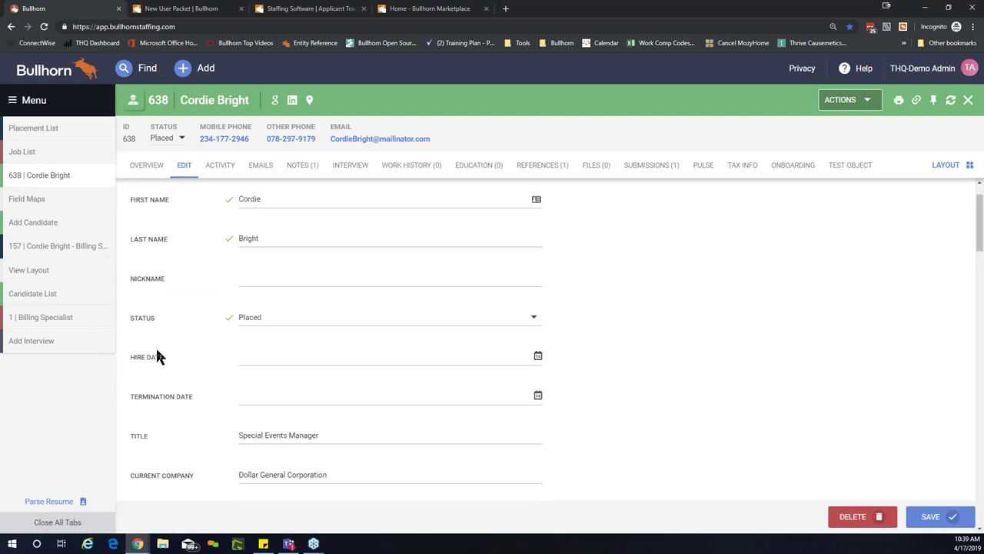
scroll(157, 356, down, 3)
click(278, 366)
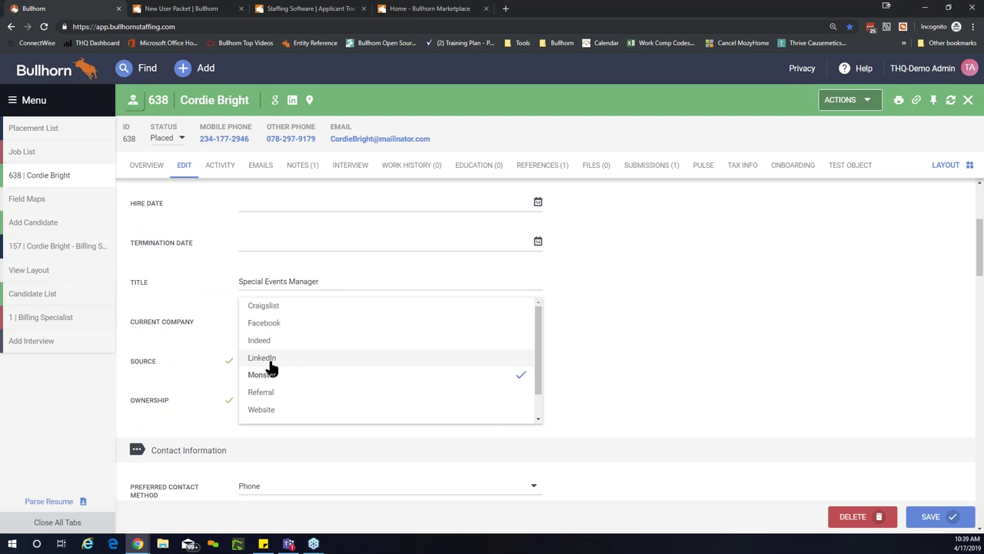
scroll(271, 368, down, 1)
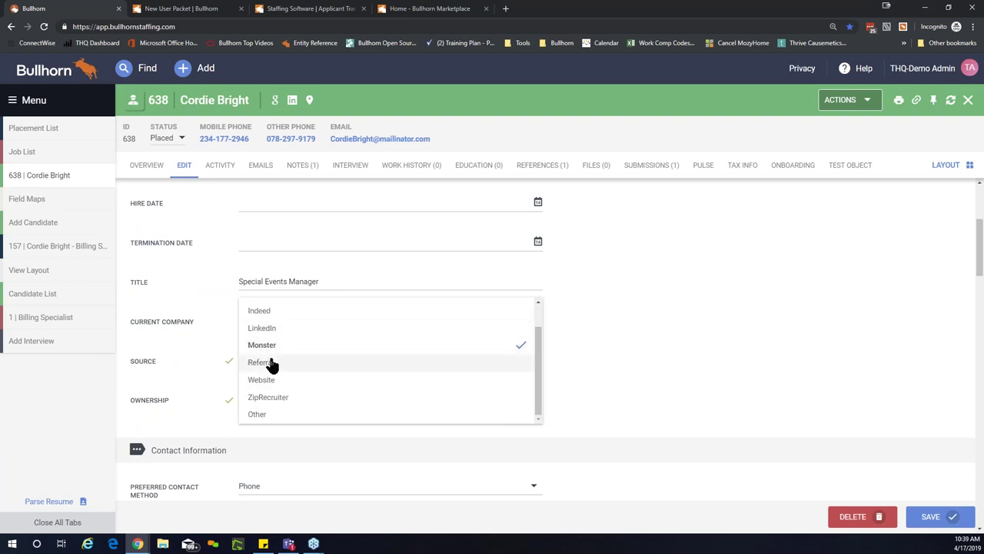
click(261, 362)
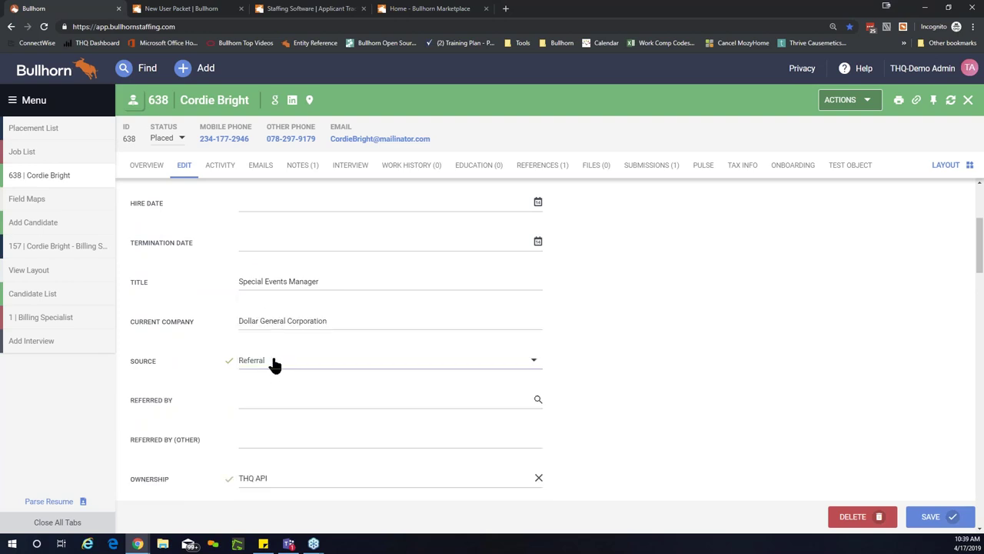
scroll(222, 358, down, 1)
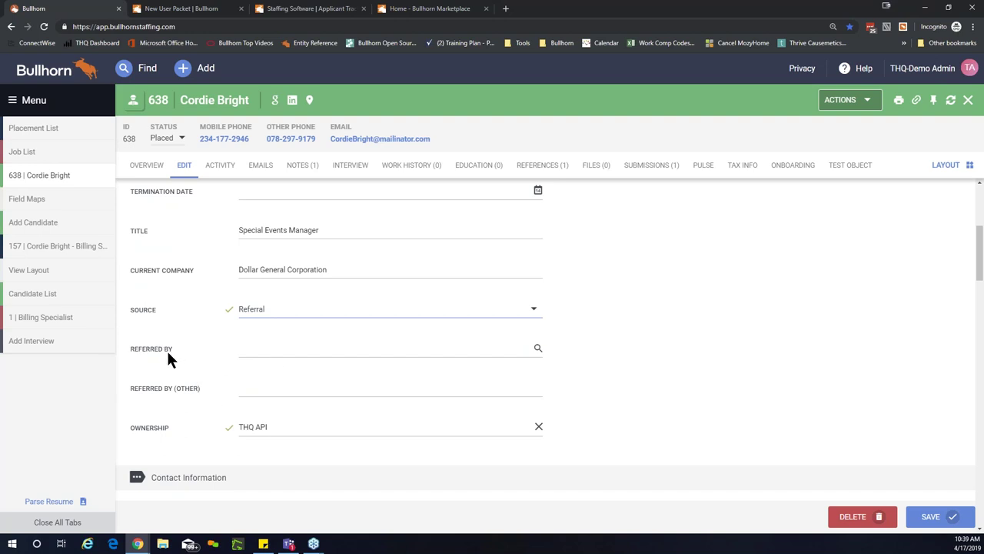
click(287, 318)
scroll(281, 328, down, 2)
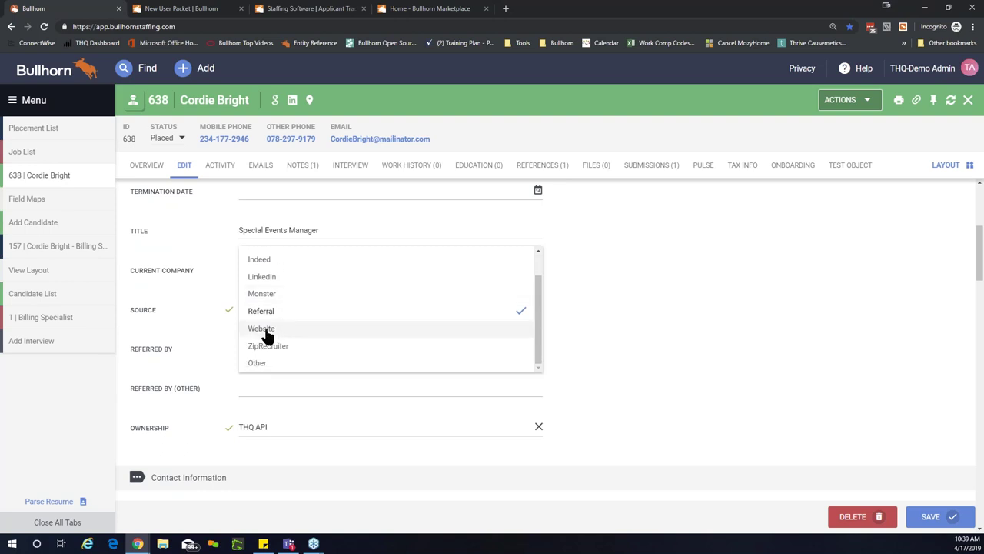
Step: Change the candidate's Source to Website and go back to the Overview
click(266, 330)
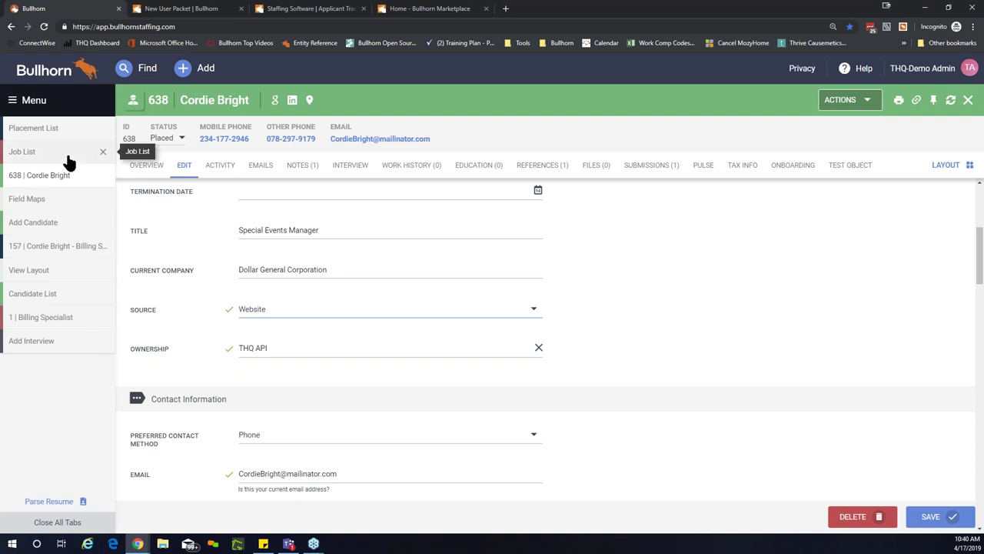
click(146, 170)
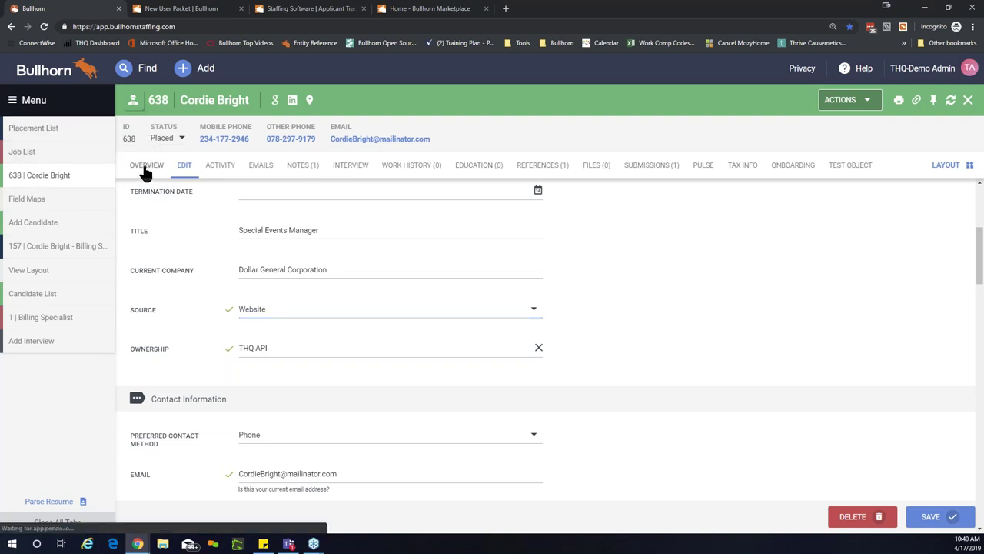